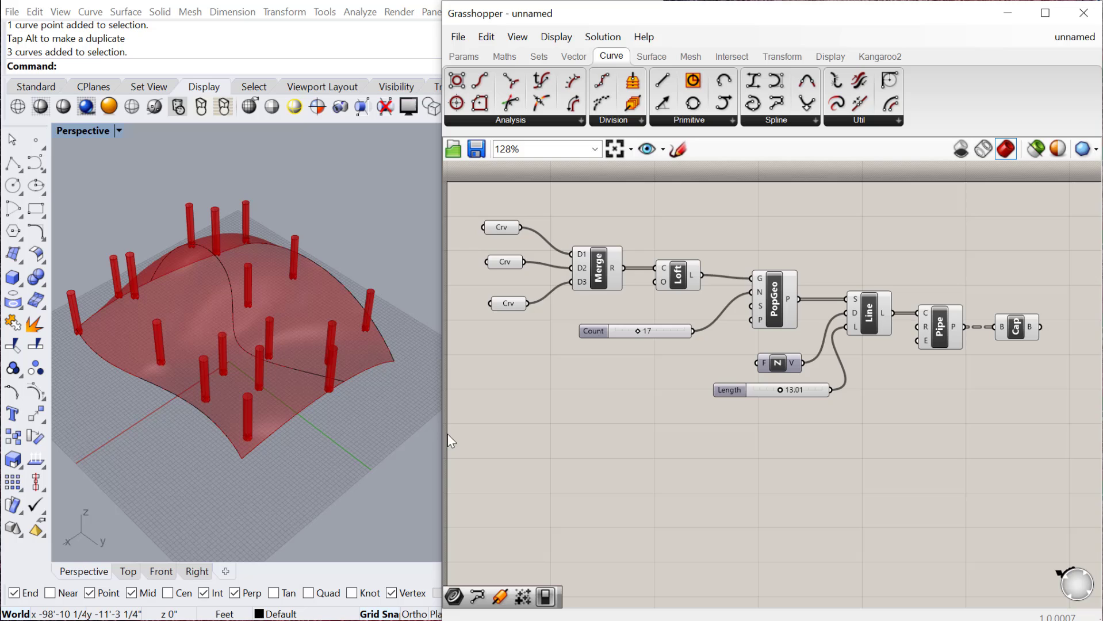
- Select the three curves in the Rhino Perspective viewport and shift the uppermost Crv parameter slightly upward on the Grasshopper canvas
drag(375, 490, 126, 180)
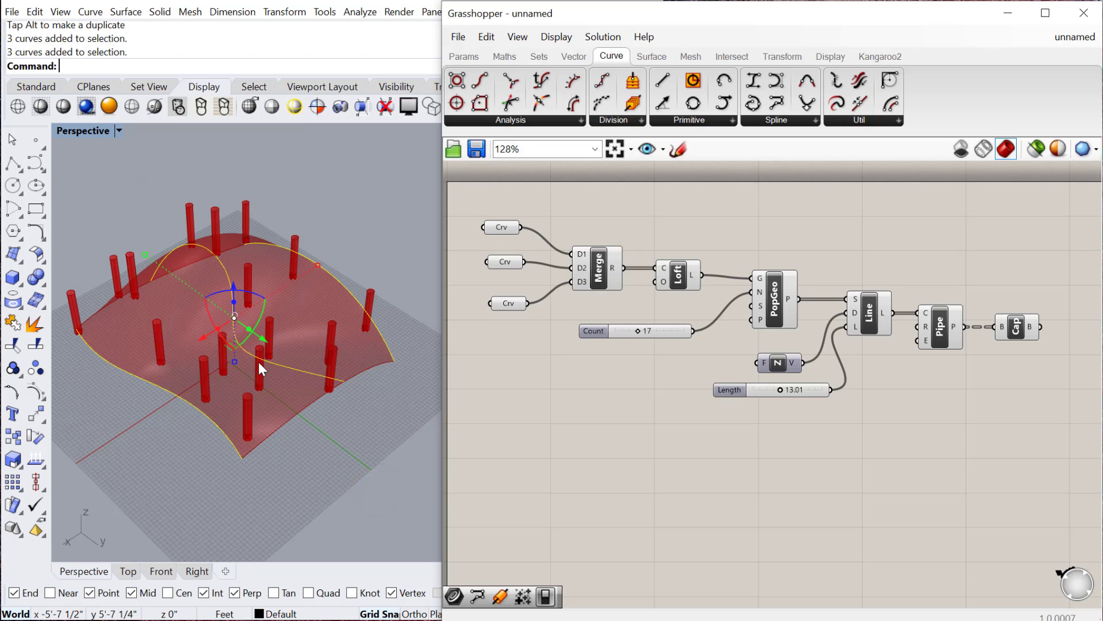
click(513, 418)
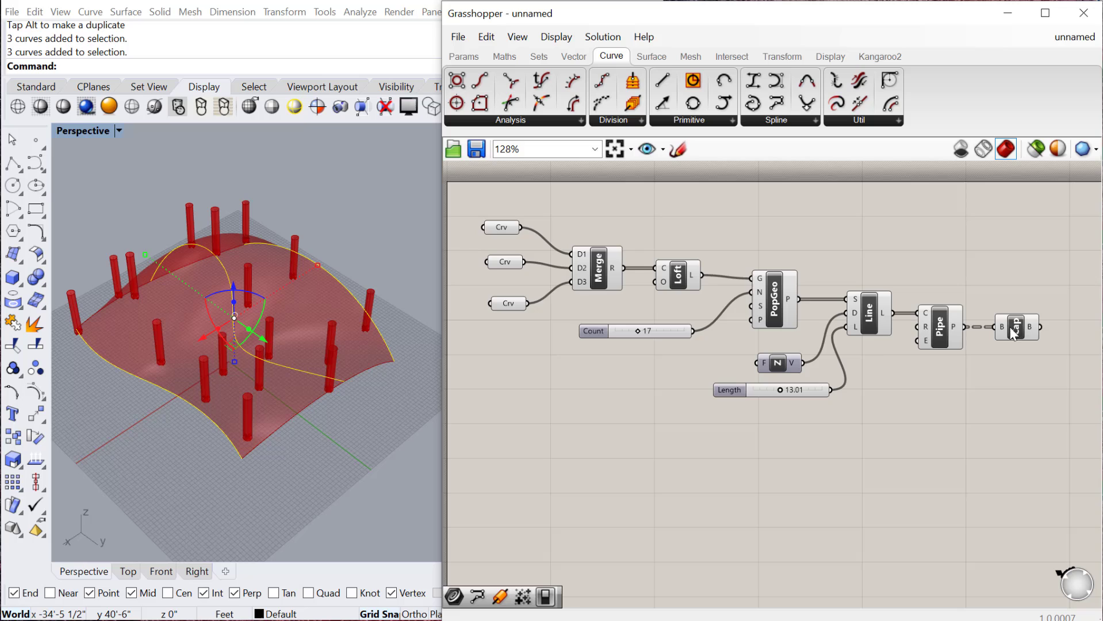
mouse_move(1032, 327)
right_drag(642, 378, 643, 390)
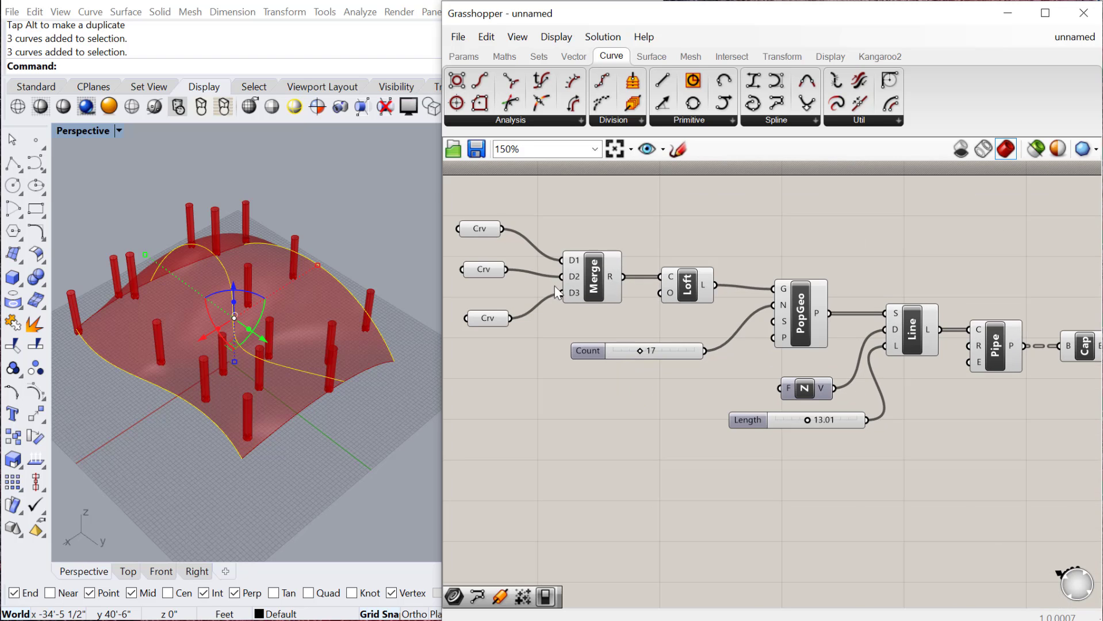
scroll(764, 352, up, 1)
right_drag(757, 351, 755, 351)
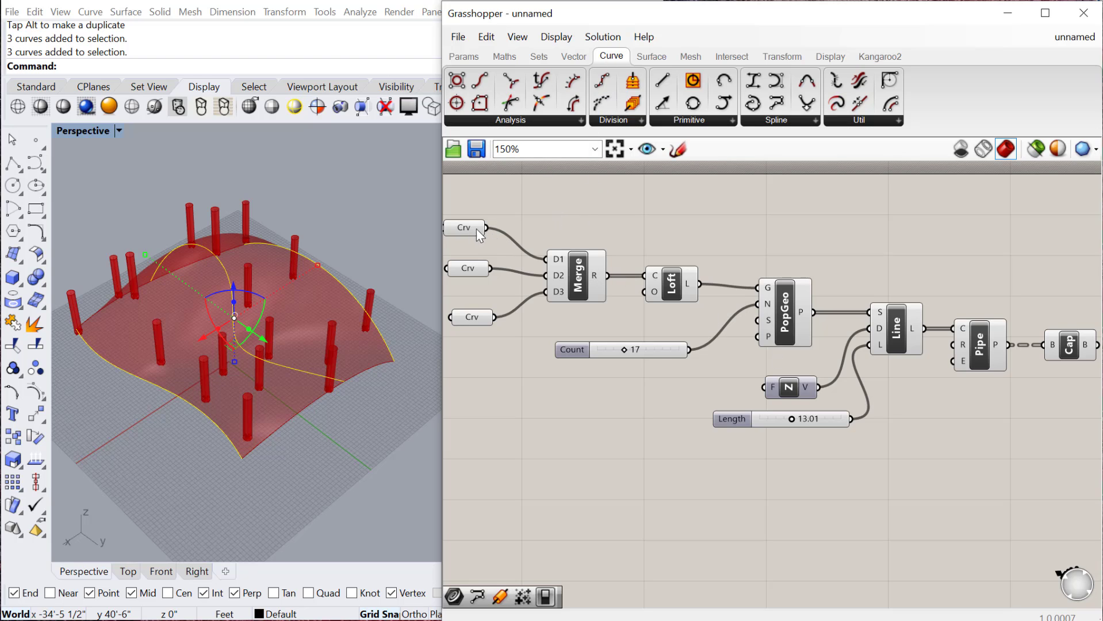
drag(468, 227, 471, 216)
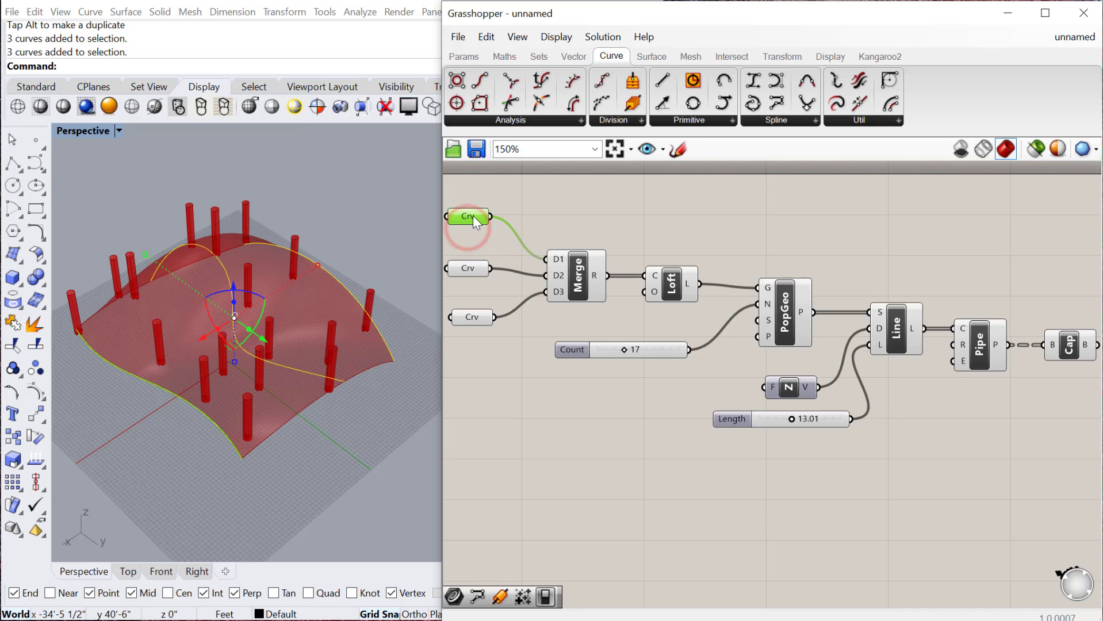
- Add a Panel to the canvas and connect the uppermost Crv parameter's output to it
click(510, 406)
double_click(510, 406)
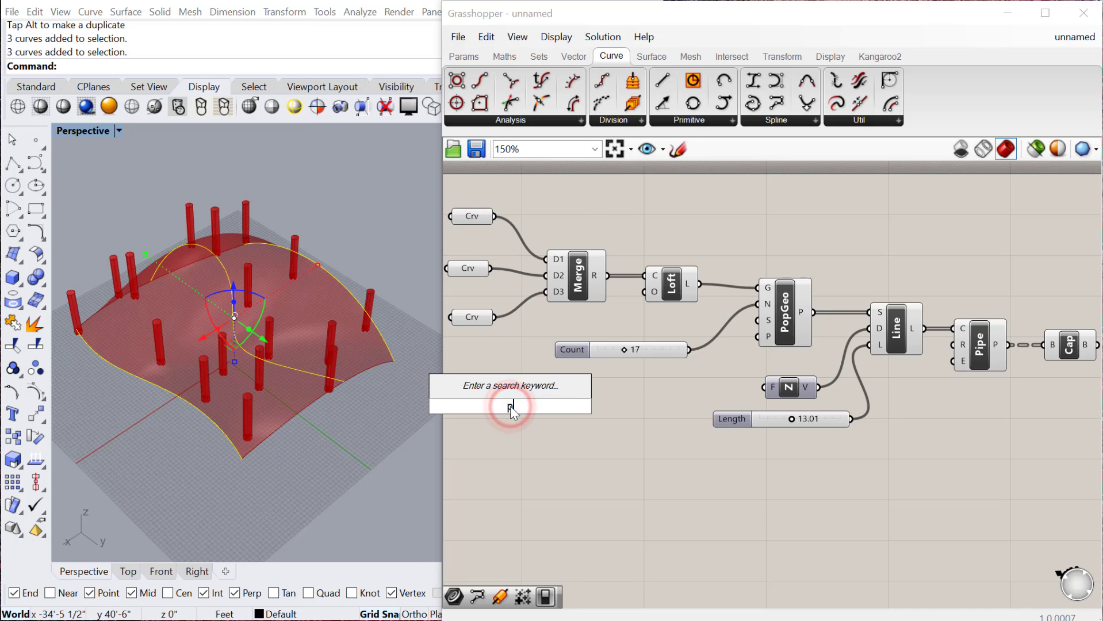
text(panme)
click(463, 344)
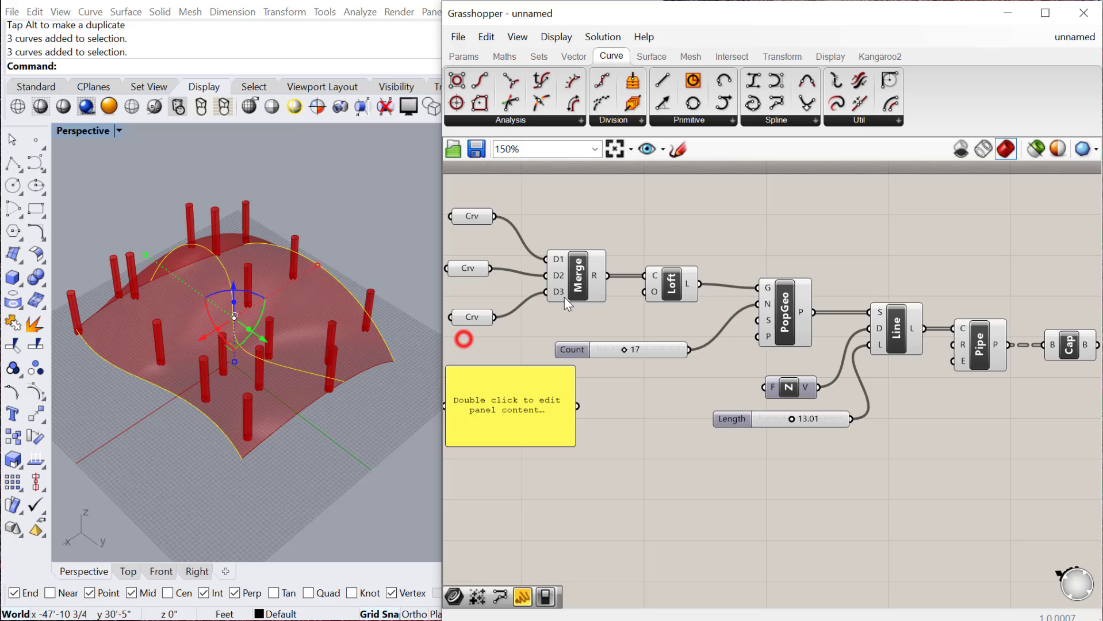
drag(496, 214, 478, 296)
drag(494, 216, 445, 406)
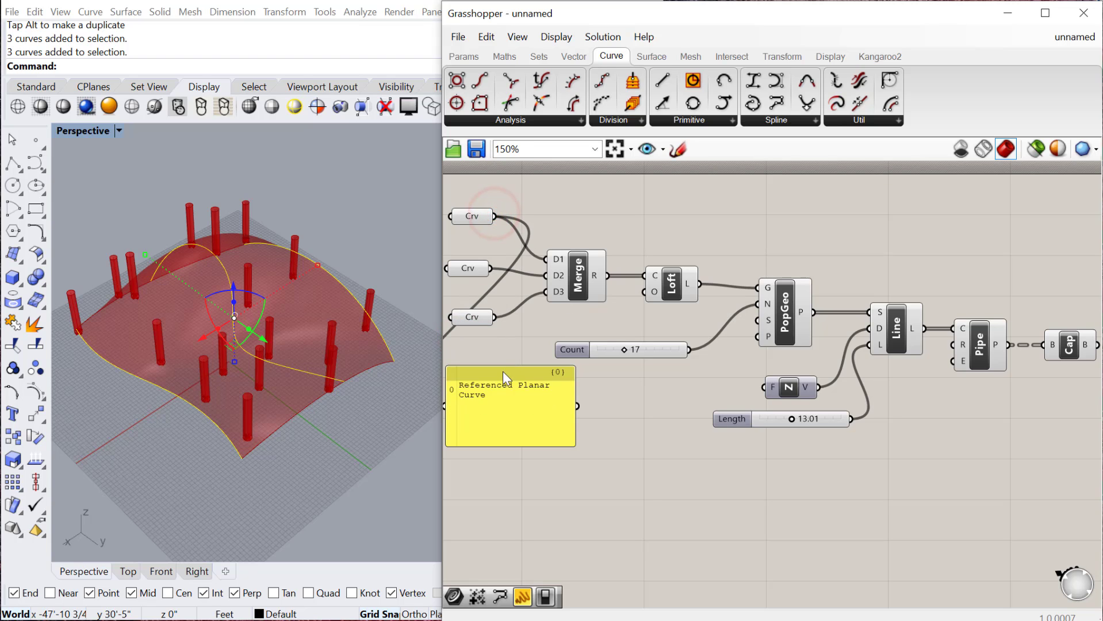
- Move the Panel below the Count slider and use it to inspect the Loft output and the Merge output
drag(503, 371, 575, 400)
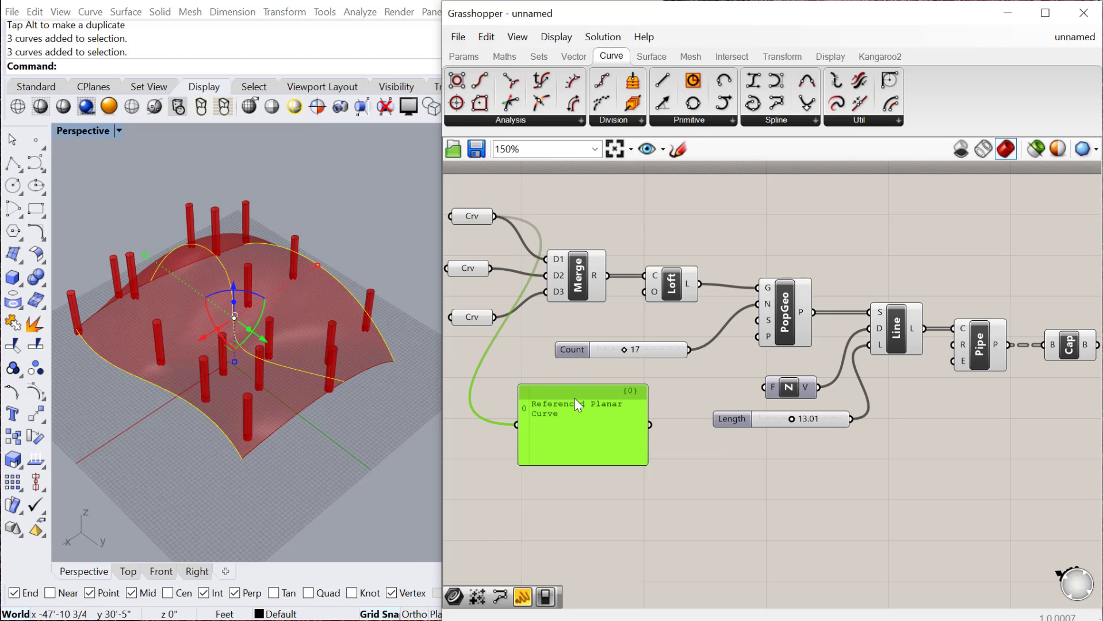
drag(574, 398, 584, 415)
drag(700, 284, 526, 441)
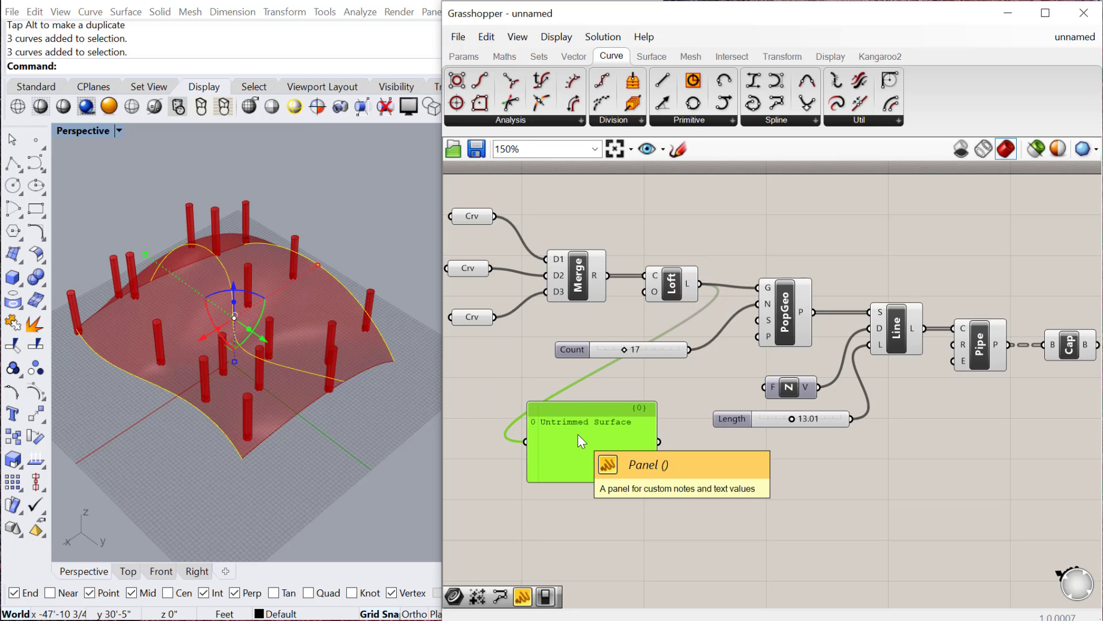
drag(606, 276, 525, 442)
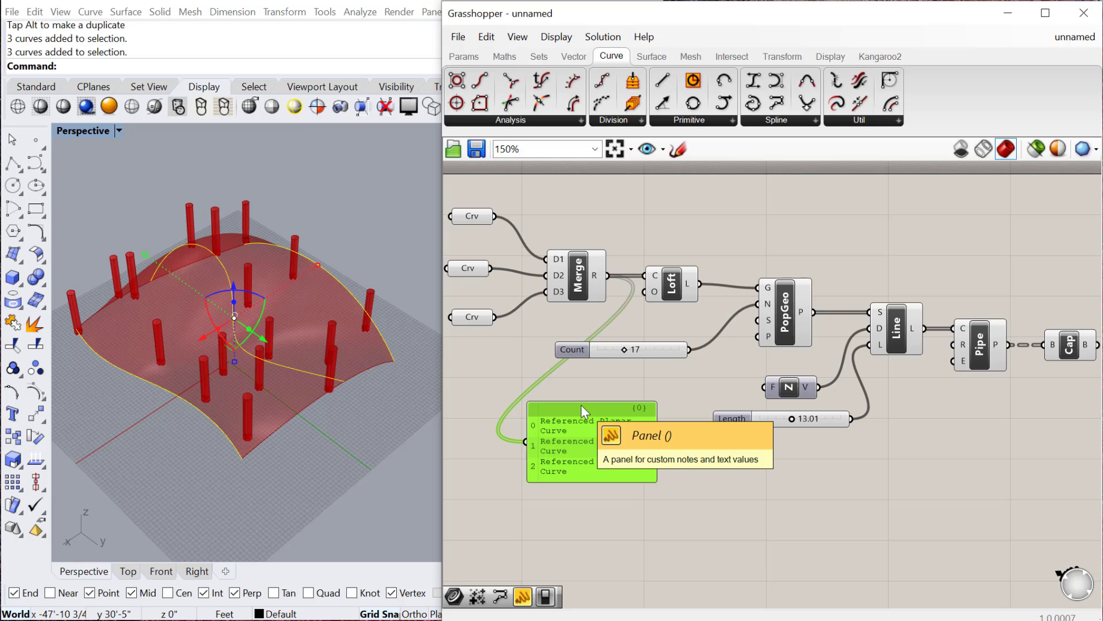
- Move the Panel into the free space below the Line and Pipe components and make it taller
drag(584, 412, 903, 482)
right_drag(909, 455, 750, 335)
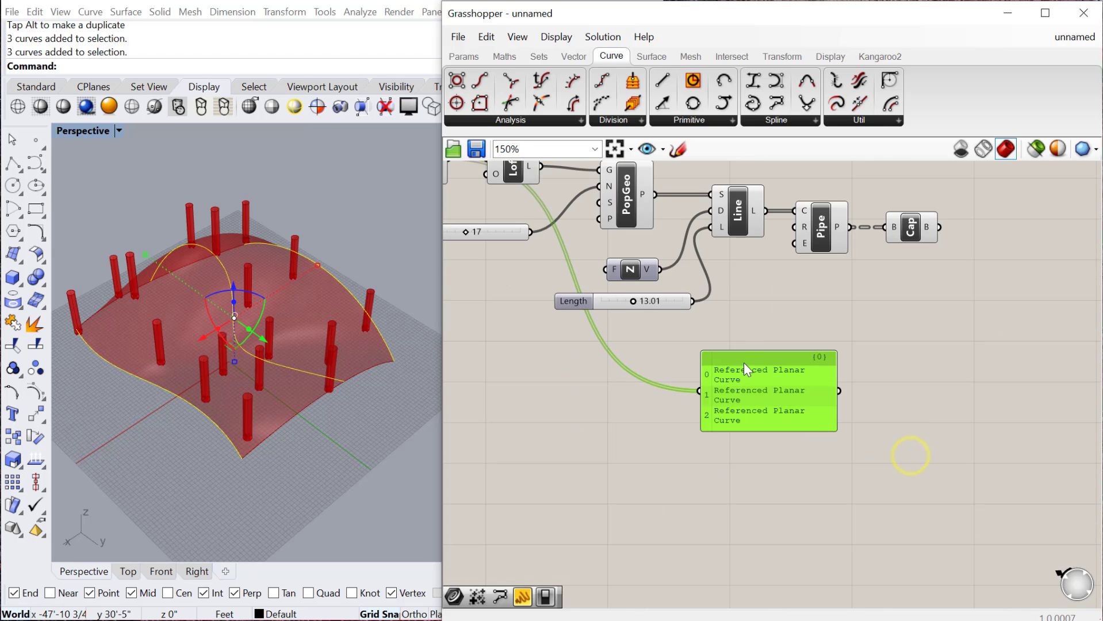
drag(743, 362, 770, 351)
drag(775, 419, 775, 487)
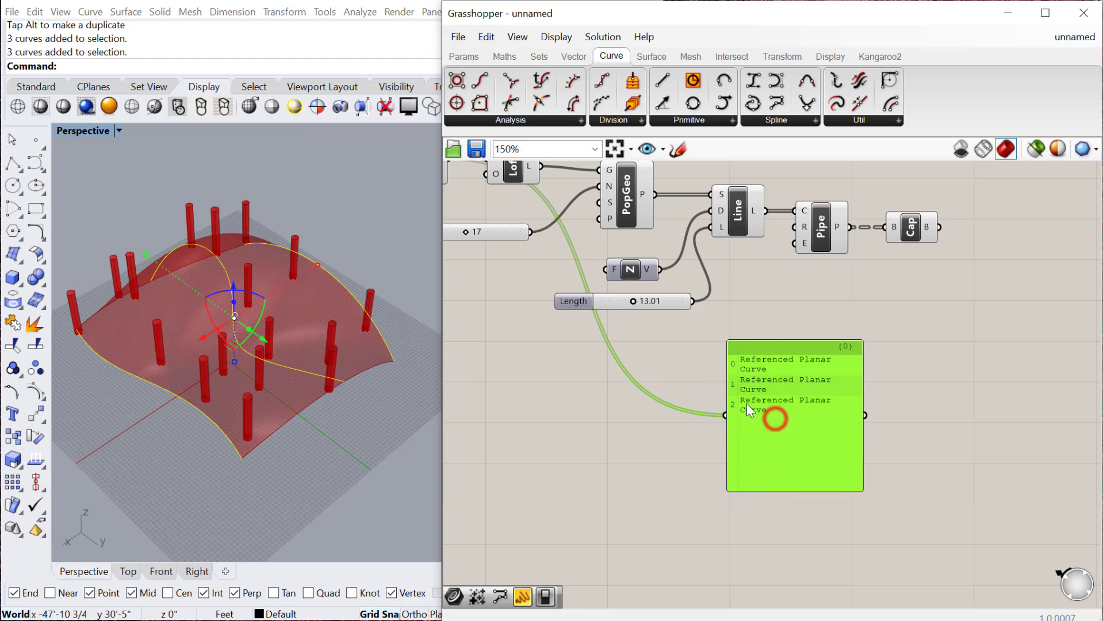
drag(768, 347, 779, 350)
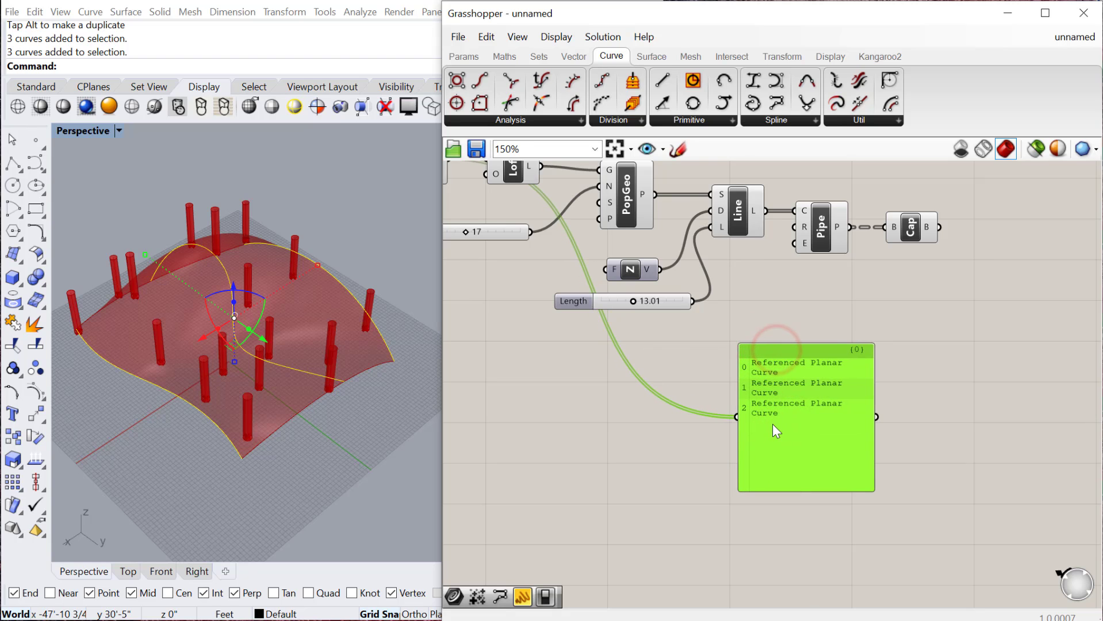
- Shift the Panel further toward the Cap end of the definition and replace its input with the Pipe component's P output
click(819, 303)
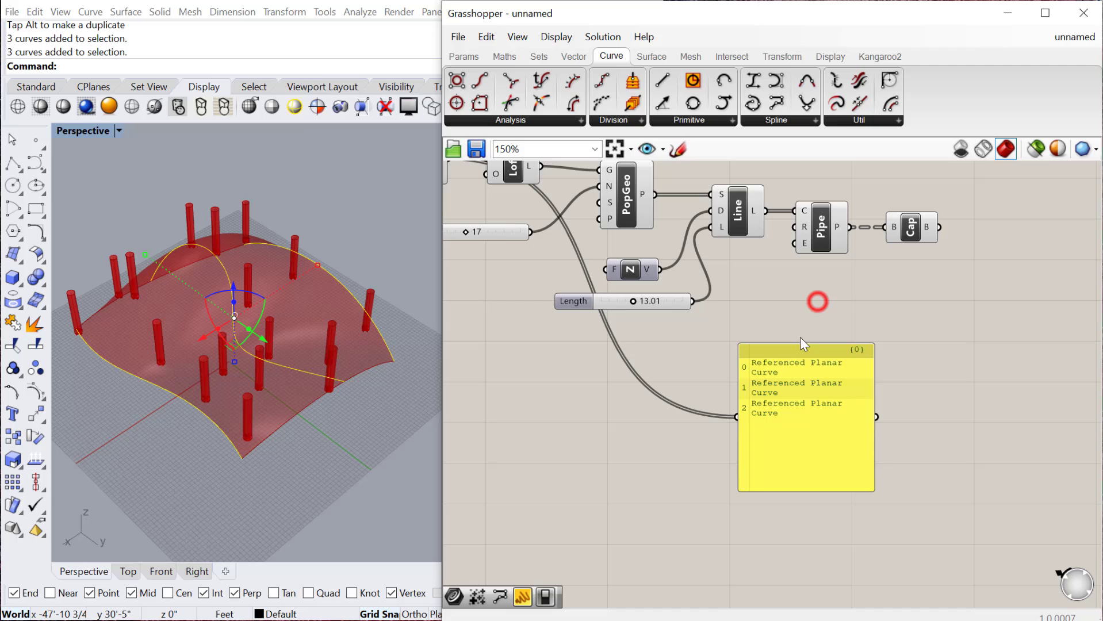
drag(796, 349, 811, 349)
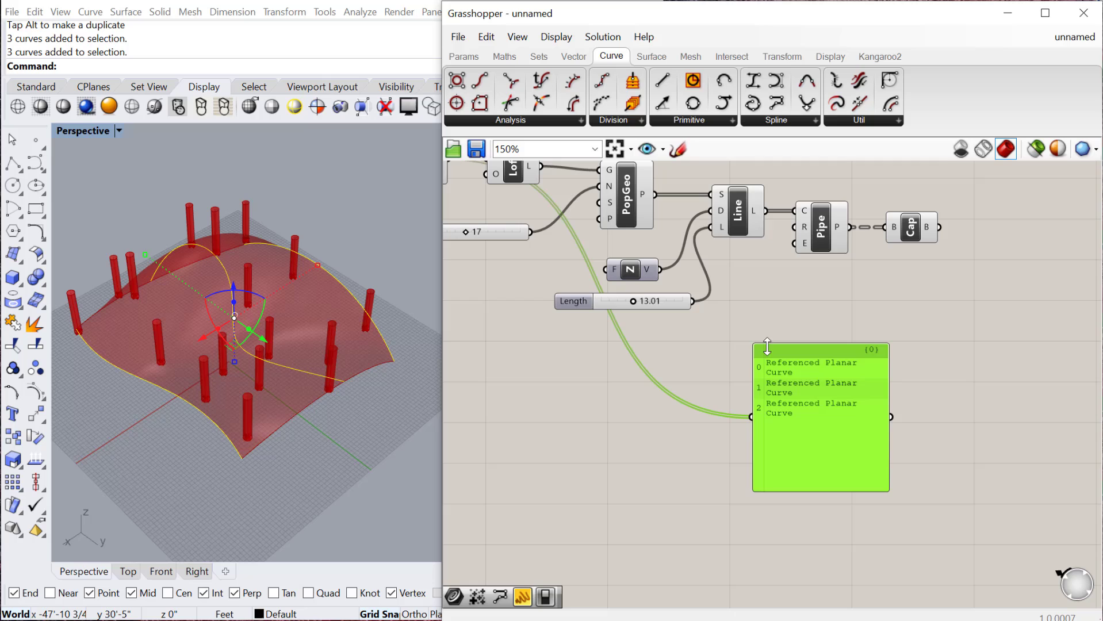
drag(803, 351, 830, 350)
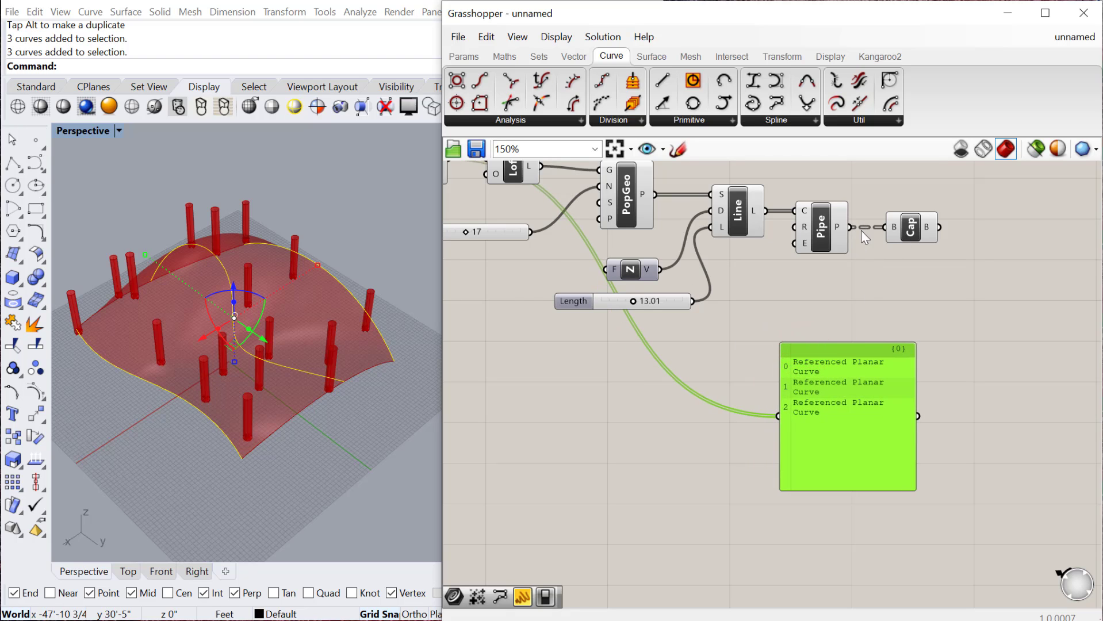
drag(848, 226, 777, 407)
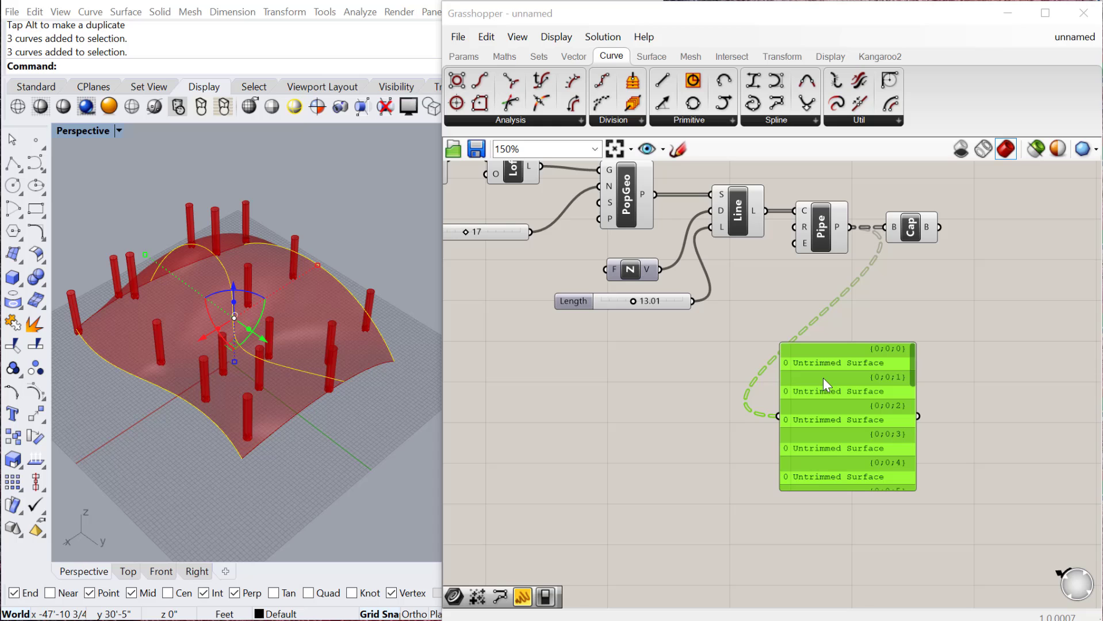
- Check the Draw Fancy Wires display option that controls how wires show their data structure
right_drag(620, 267, 690, 332)
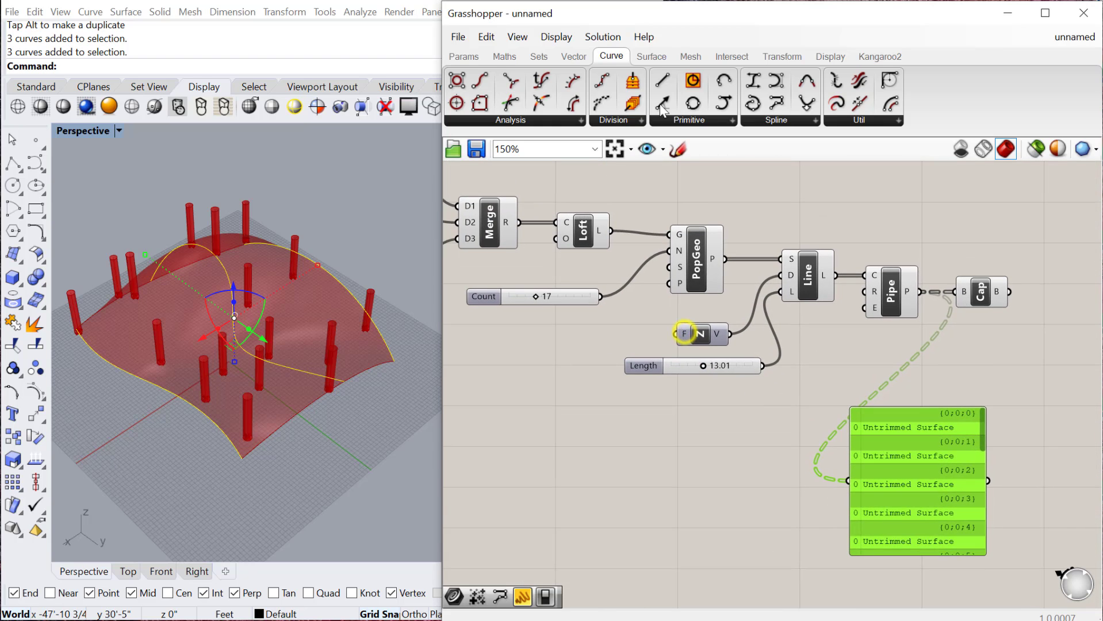
click(551, 41)
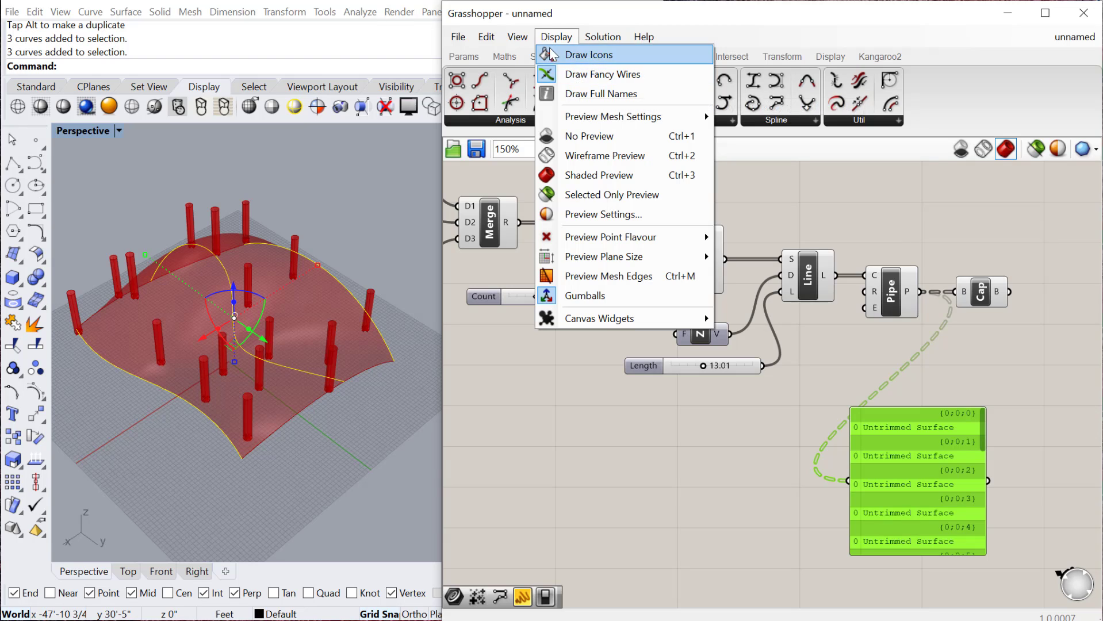
click(583, 76)
click(591, 401)
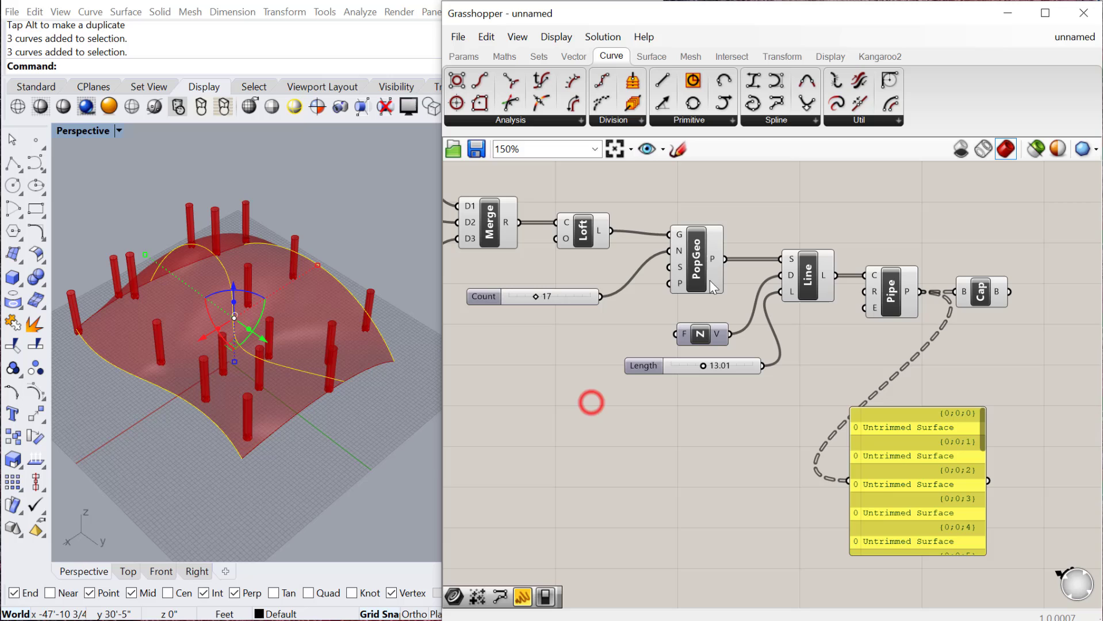
- Stagger the three Crv parameters in front of Merge so that they are out of alignment
scroll(826, 349, down, 1)
right_drag(547, 306, 559, 307)
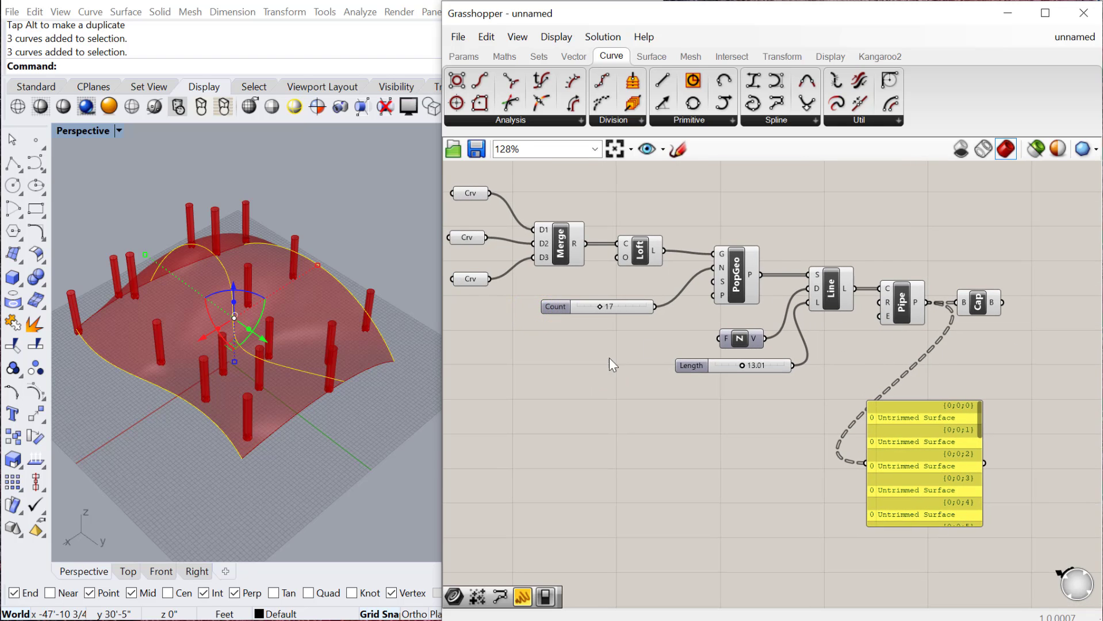
right_drag(598, 371, 606, 373)
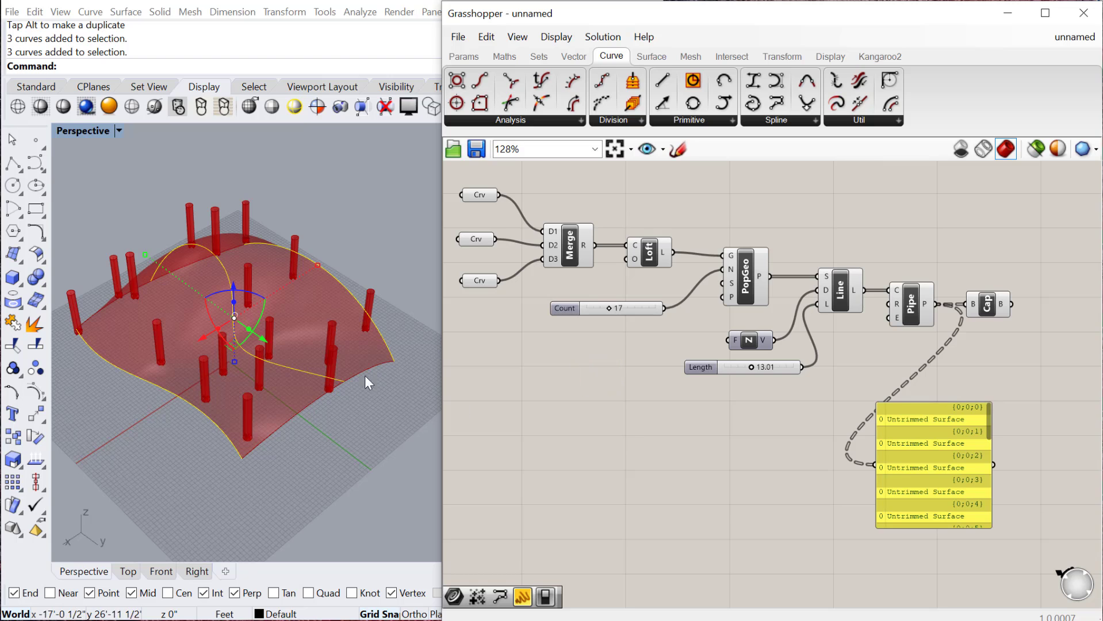
mouse_move(537, 325)
right_down()
mouse_move(549, 326)
mouse_move(540, 315)
right_up()
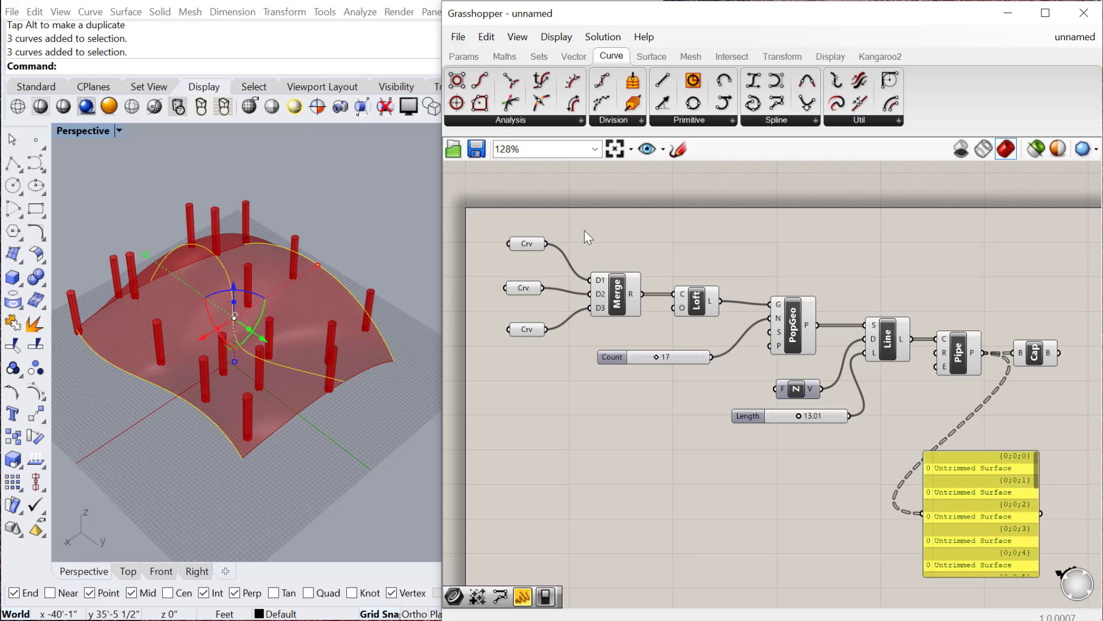
scroll(496, 302, up, 3)
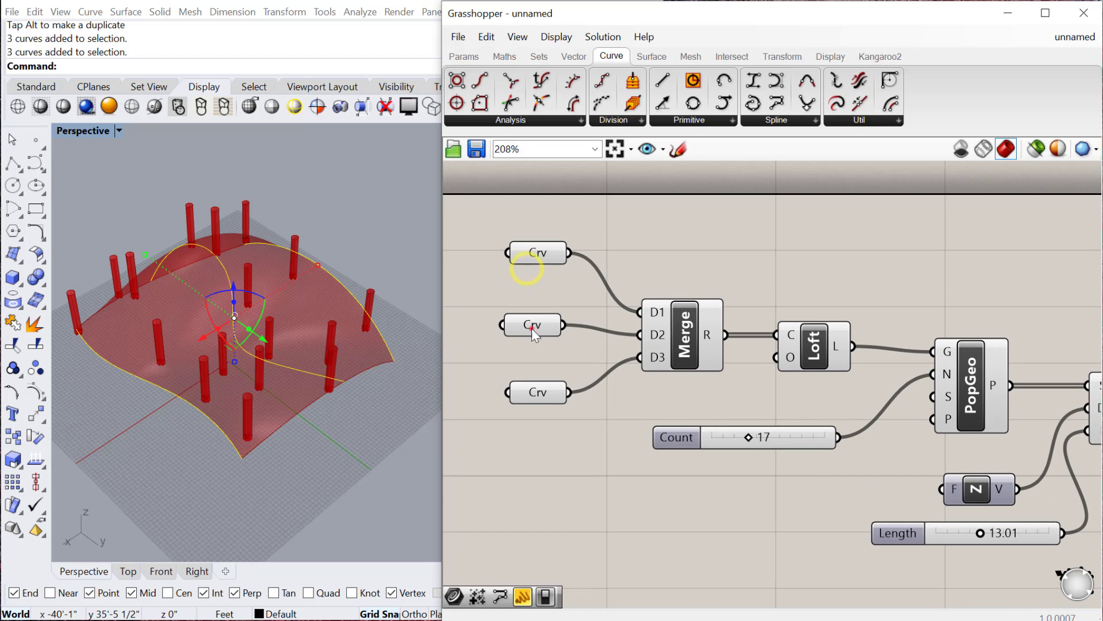
drag(532, 328, 514, 299)
drag(532, 257, 557, 249)
mouse_move(541, 392)
mouse_down()
mouse_move(552, 373)
mouse_move(554, 393)
mouse_up()
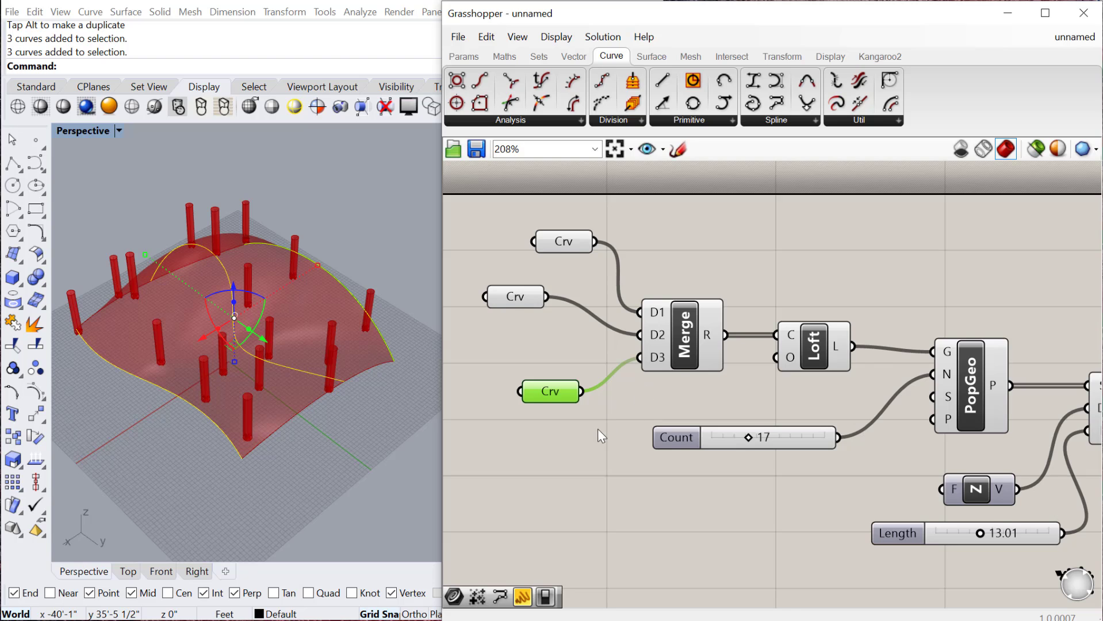
- Align the three Crv parameters to their left edges, space them evenly vertically, and shift them slightly down together
right_drag(597, 429, 613, 400)
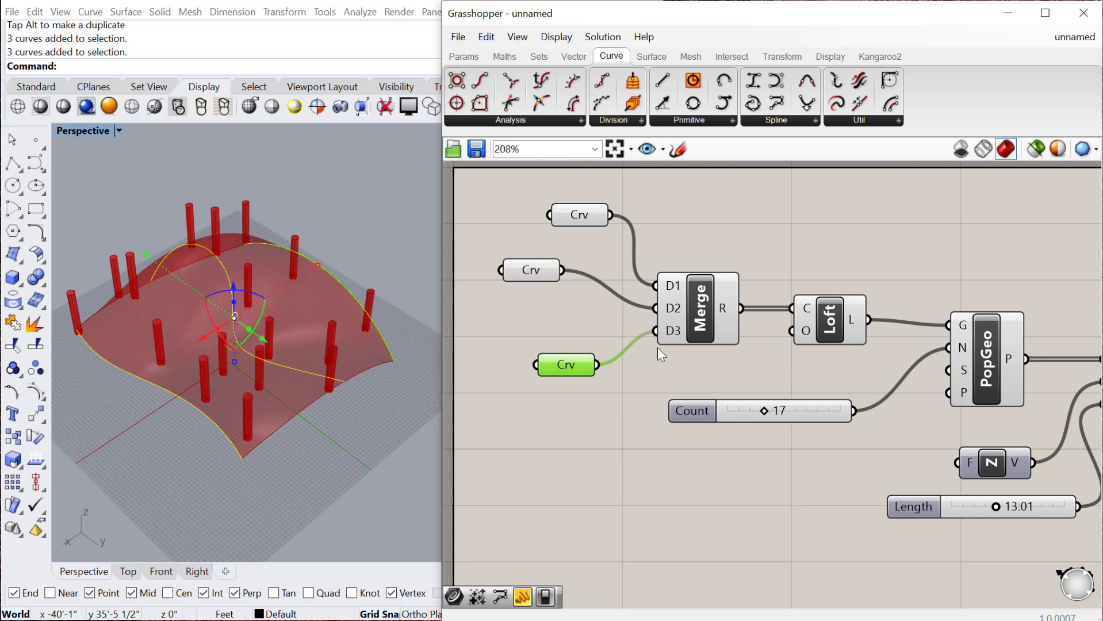
drag(592, 437, 507, 195)
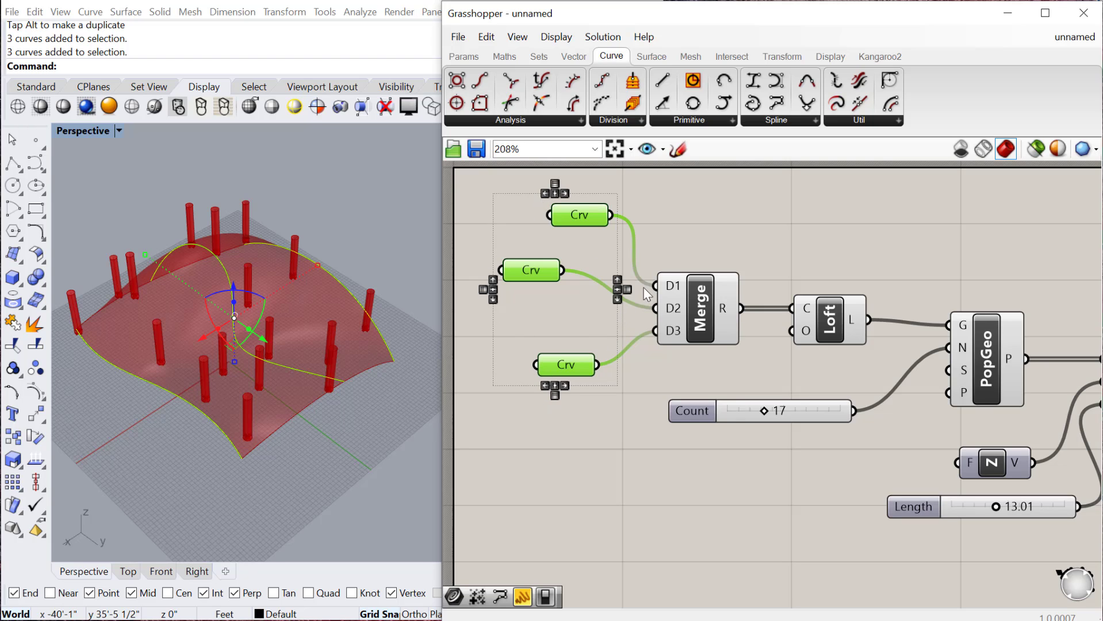
click(544, 194)
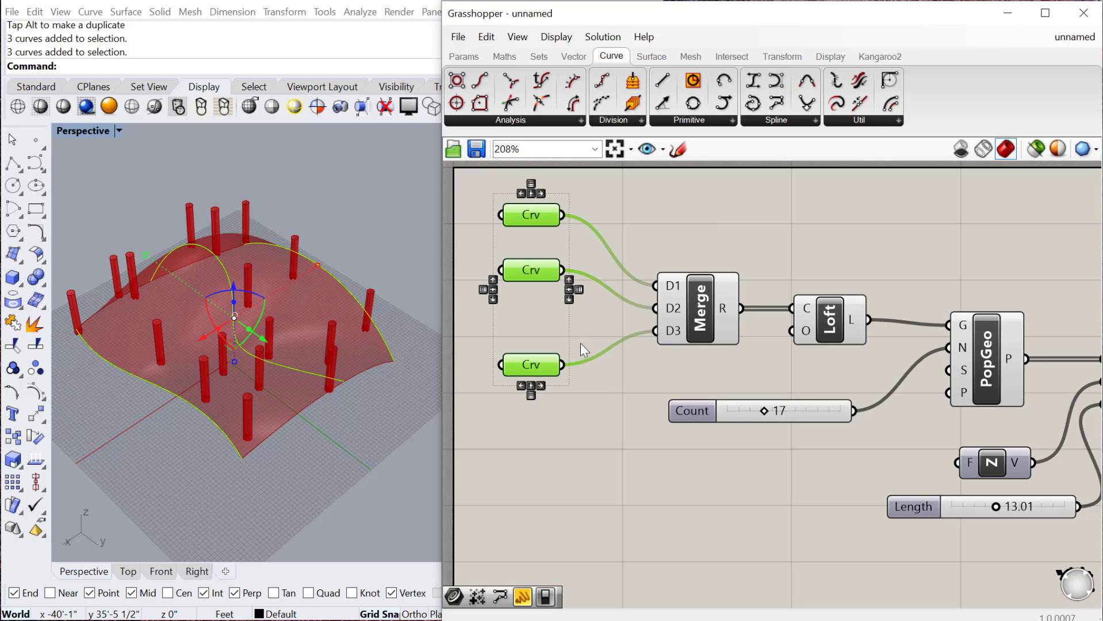
click(530, 184)
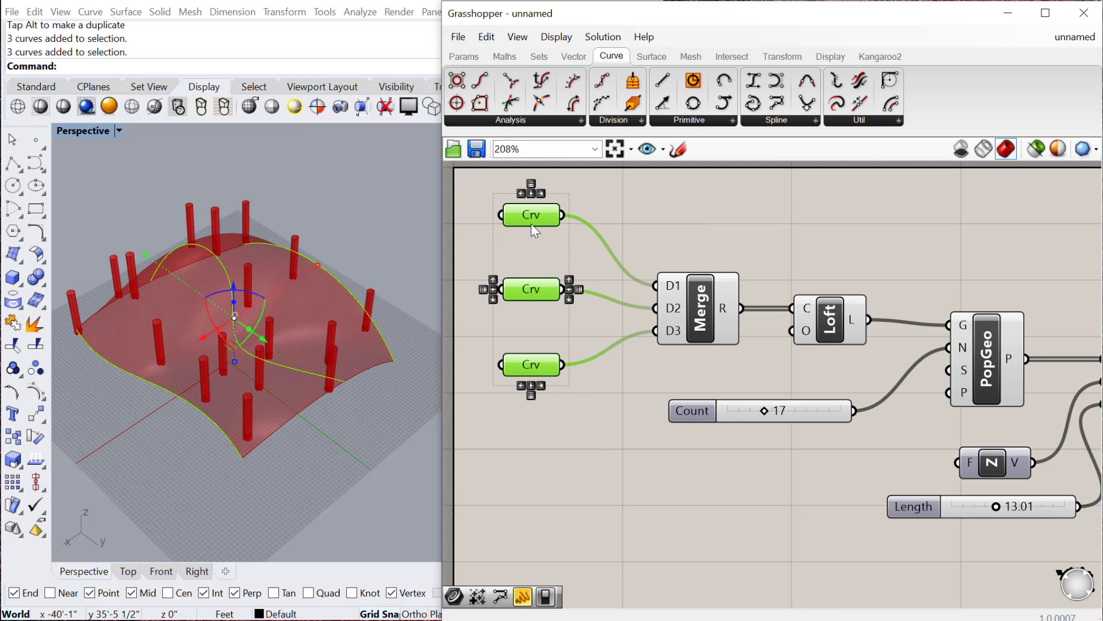
drag(530, 224, 536, 238)
click(609, 444)
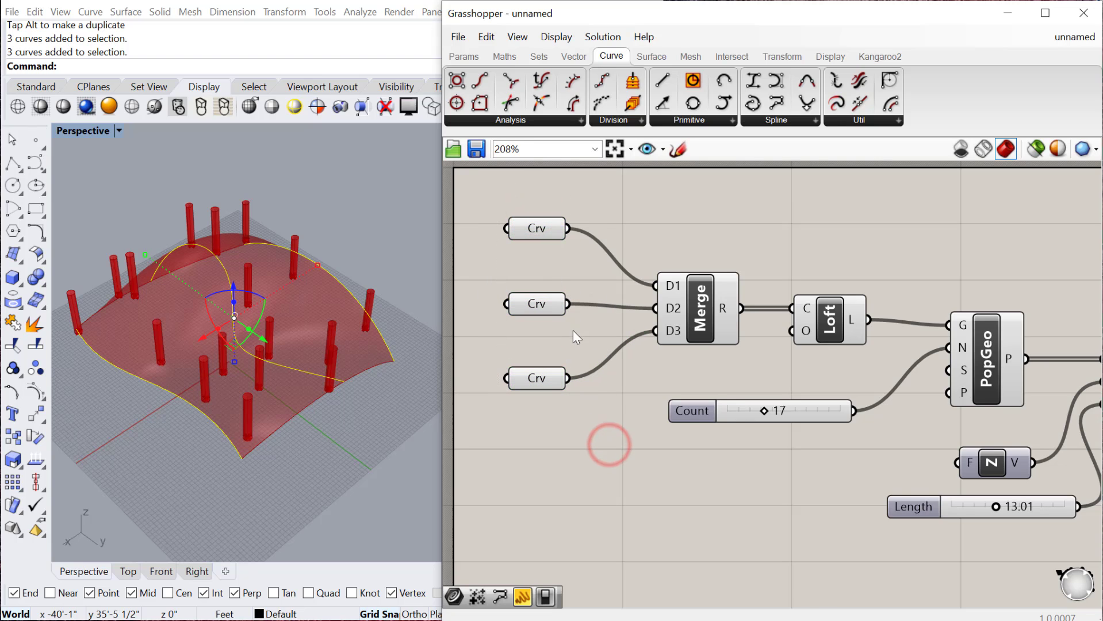
- Move the Count slider clear of the loft components and group the three Crv parameters with Merge and Loft
scroll(607, 349, down, 1)
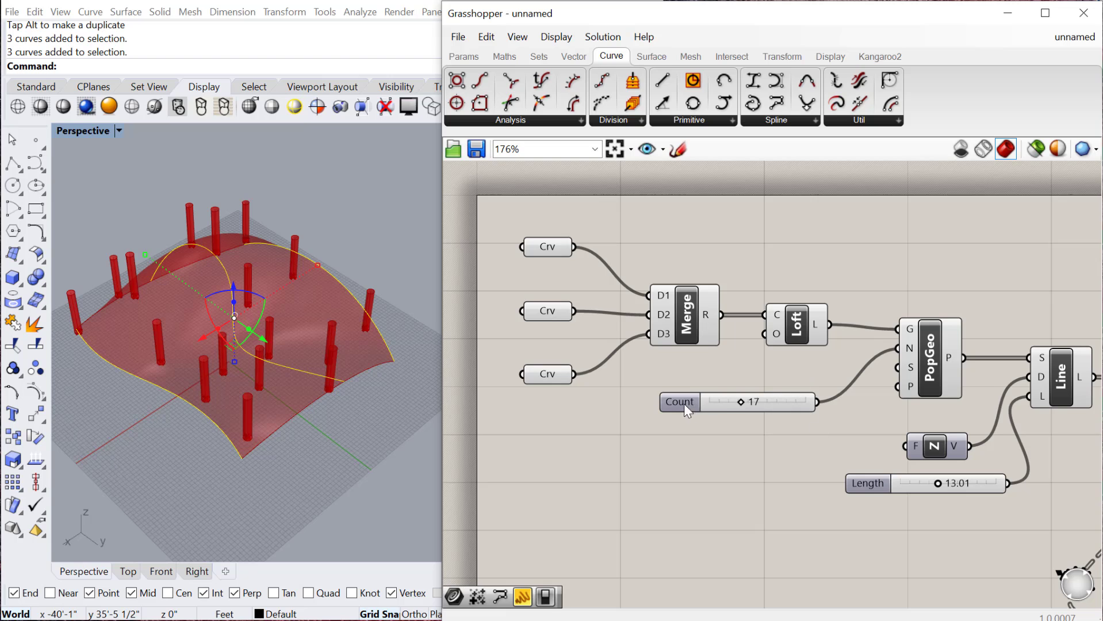
drag(683, 403, 703, 435)
drag(805, 394, 517, 226)
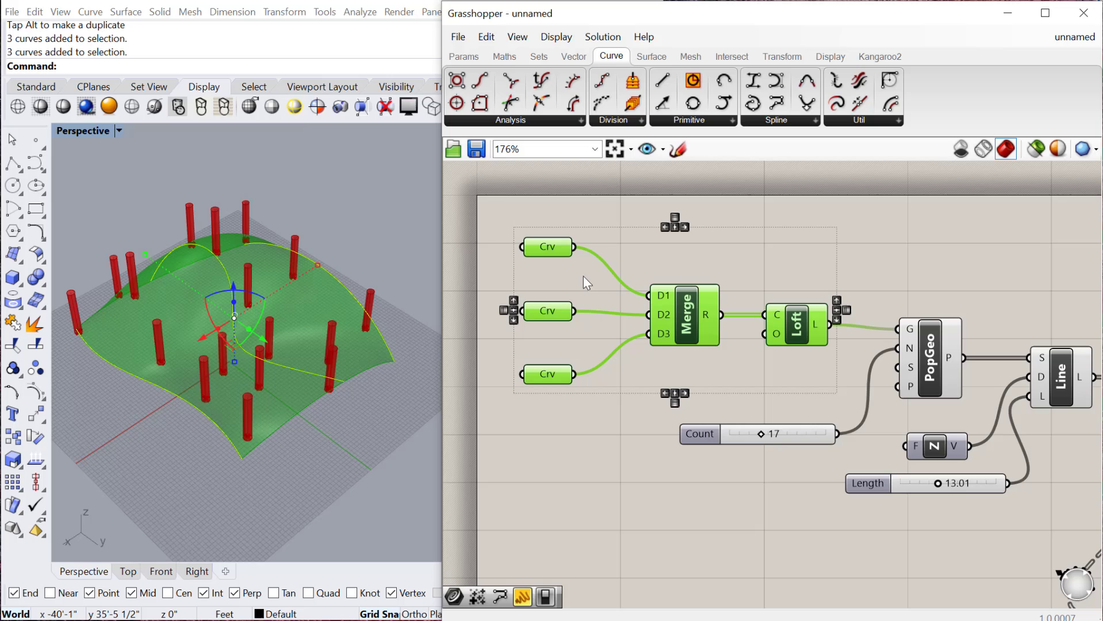
right_click(727, 254)
click(763, 368)
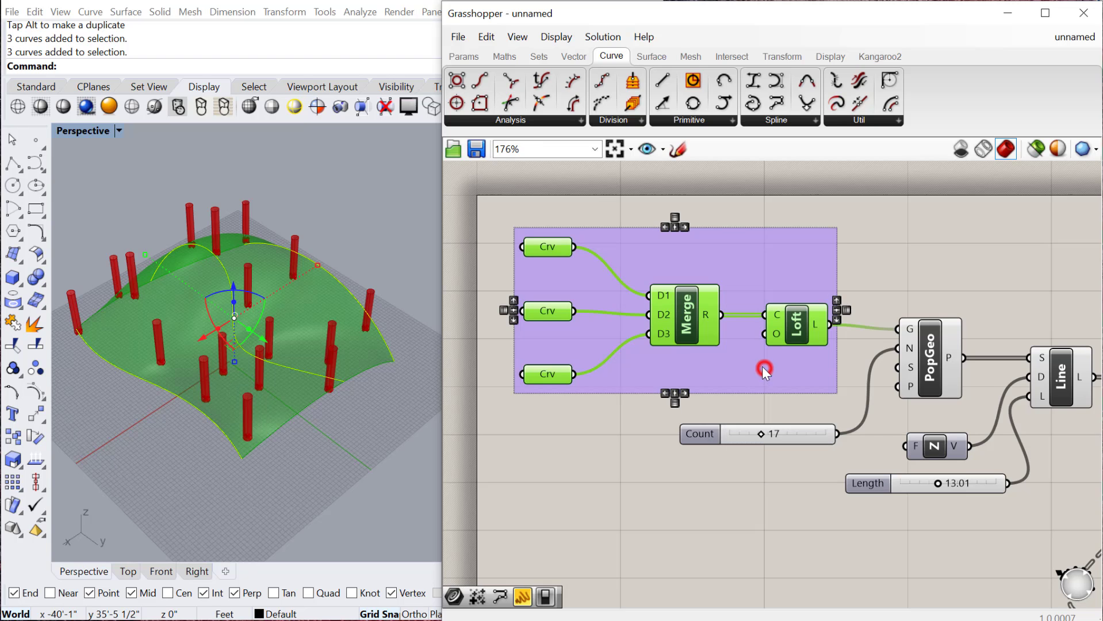
- Deselect the components and move the new group slightly up and left as one unit
click(857, 240)
scroll(595, 318, down, 2)
mouse_move(707, 274)
mouse_down()
mouse_move(614, 269)
mouse_move(705, 274)
mouse_move(723, 258)
mouse_move(695, 264)
mouse_up()
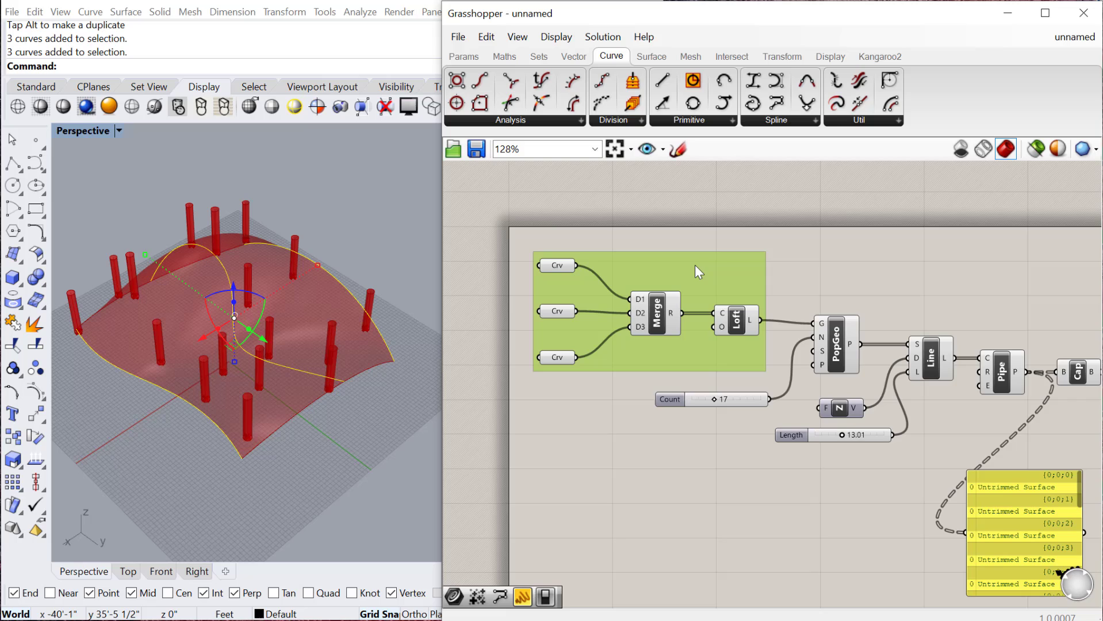
- Name the group around the three Crv parameters, Merge and Loft "Loft"
scroll(570, 245, up, 2)
right_click(709, 263)
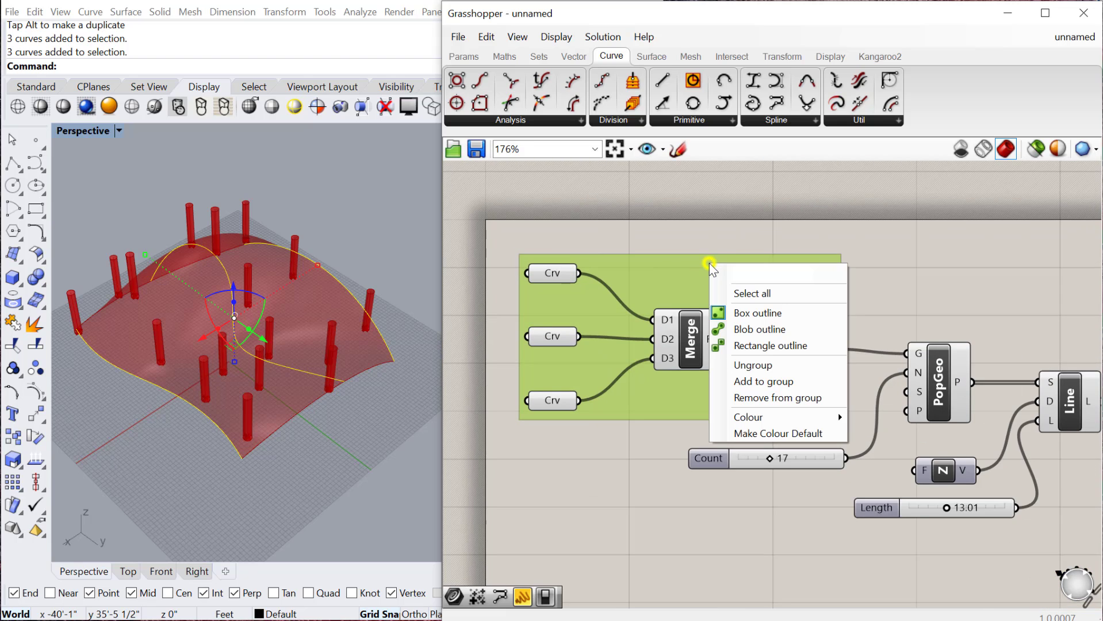
click(751, 274)
text(Lof)
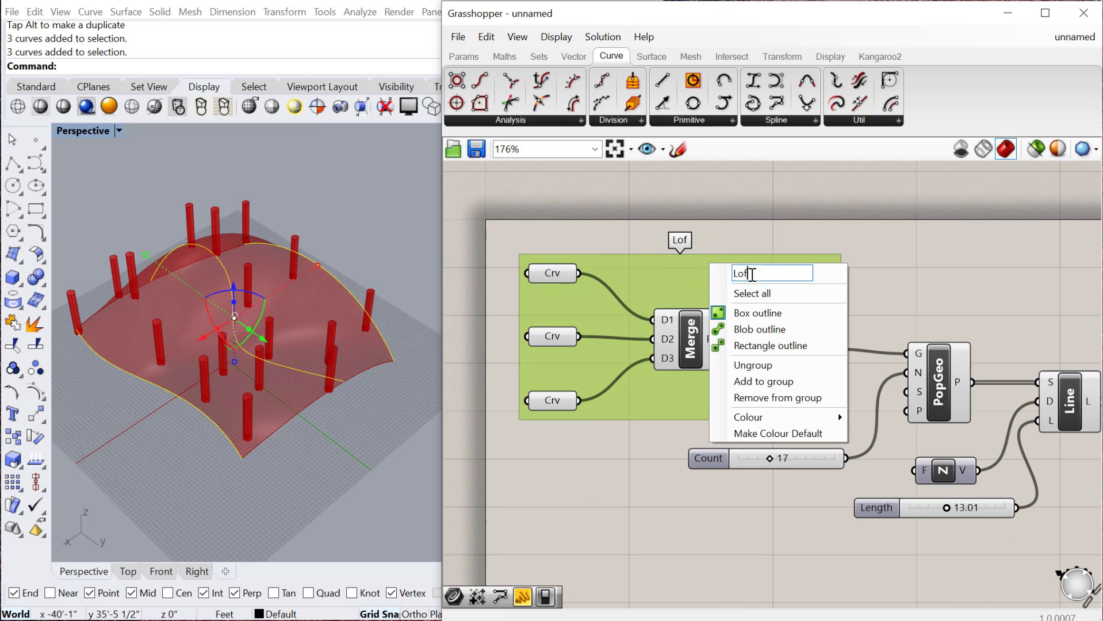
text(t)
- Try the blob outline and the rectangle outline on the Loft group
click(750, 329)
right_click(709, 293)
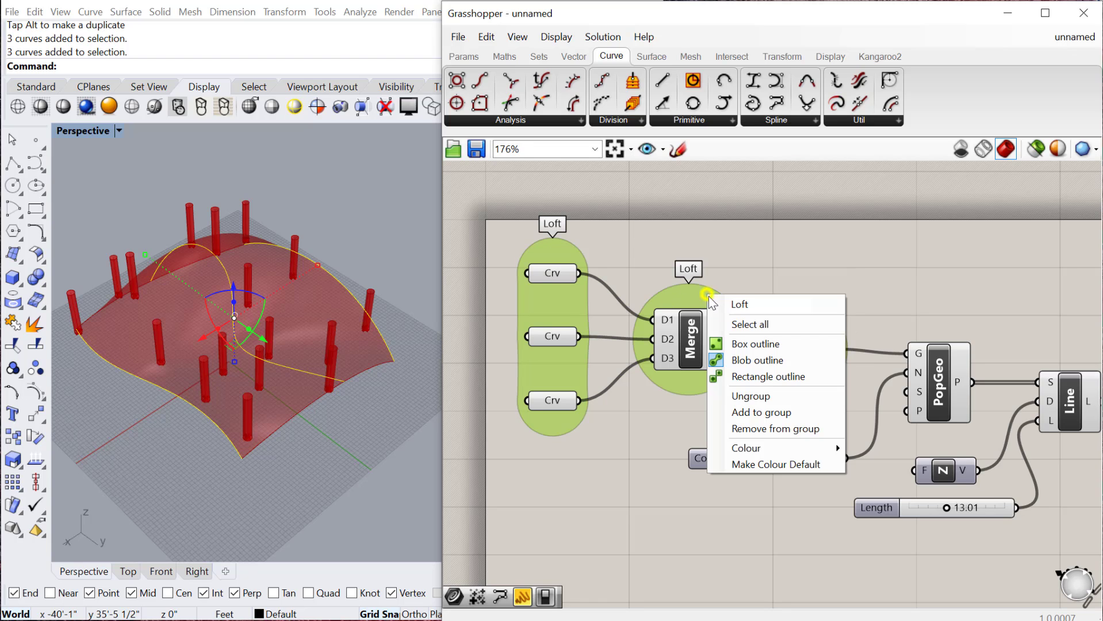
click(766, 377)
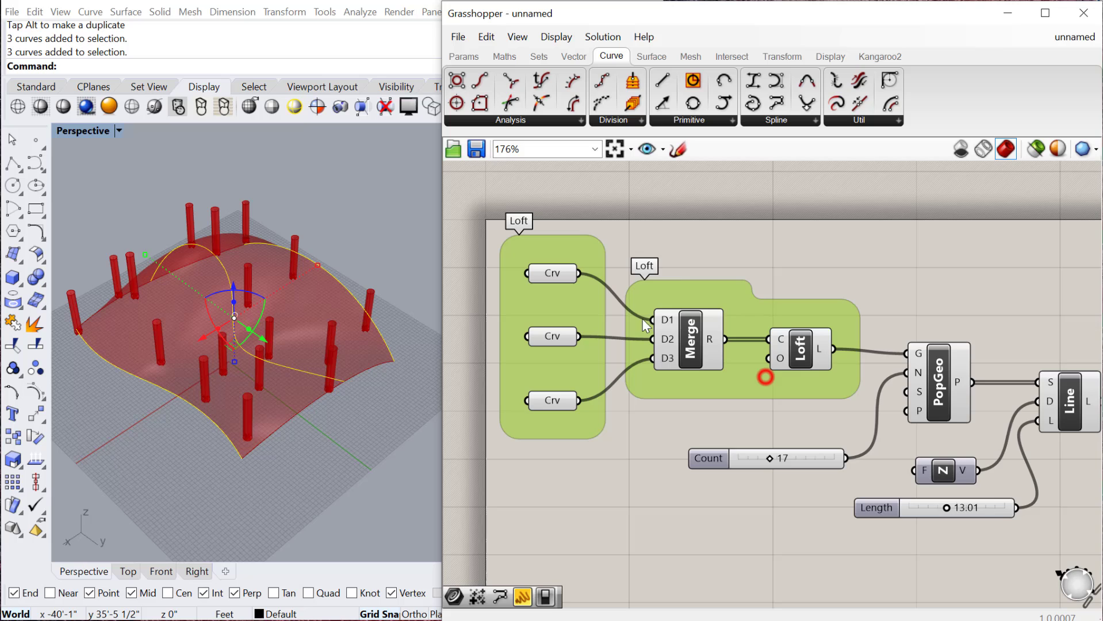
right_click(712, 288)
click(798, 236)
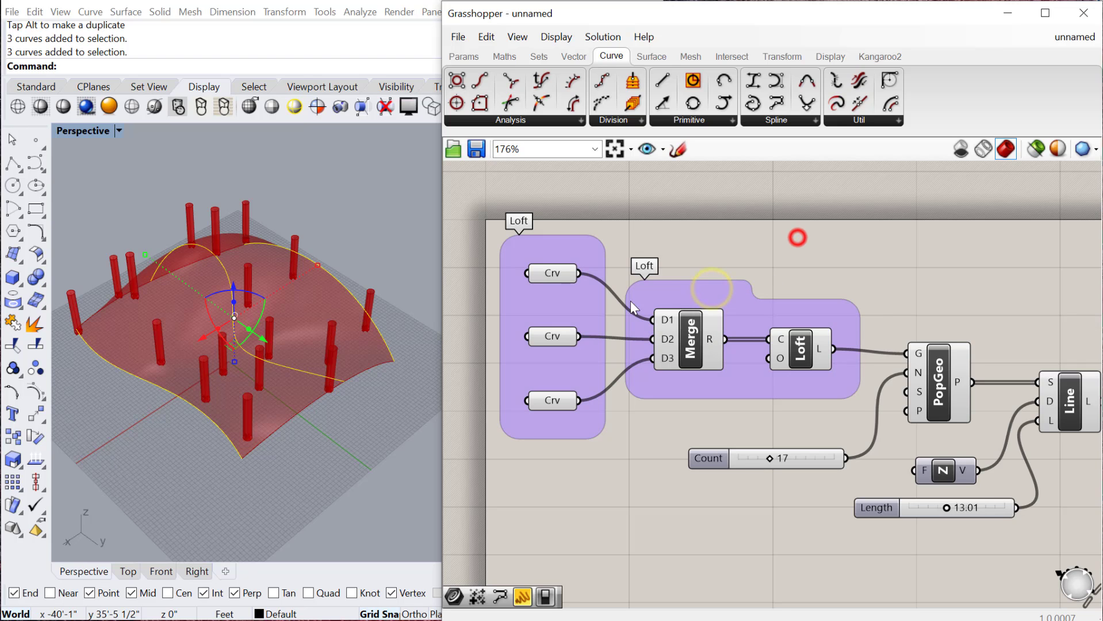
- Move the Merge and Loft components closer to the Crv parameters so the group's outline joins into one shape
click(819, 400)
drag(689, 326, 668, 345)
click(714, 405)
drag(795, 345, 777, 343)
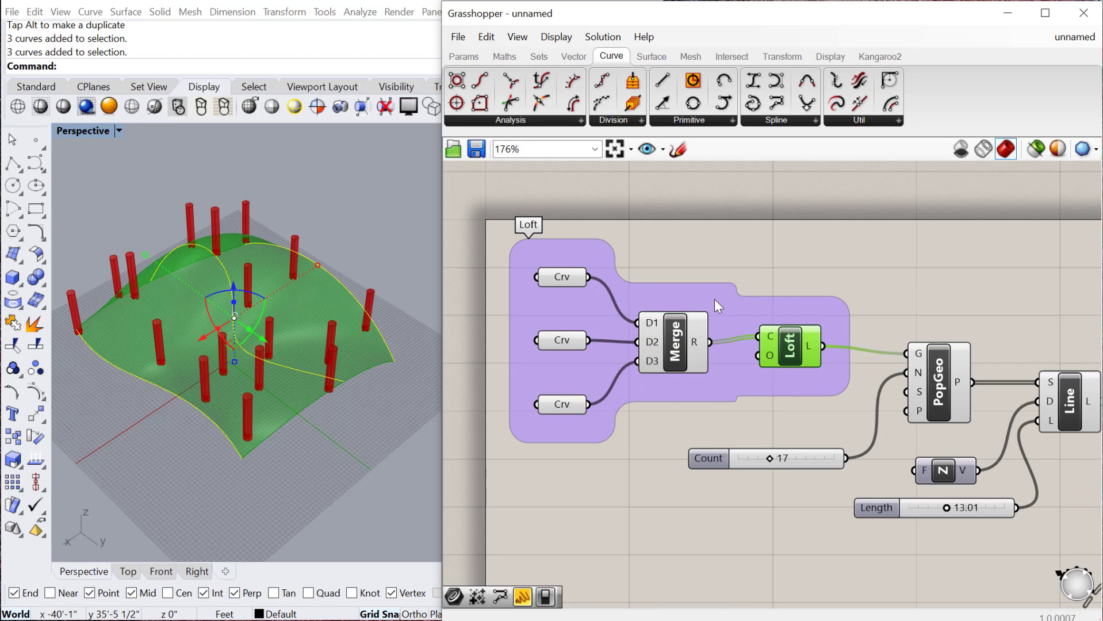
- Set the Loft group's outline to Box and deselect its components
right_click(714, 299)
click(758, 348)
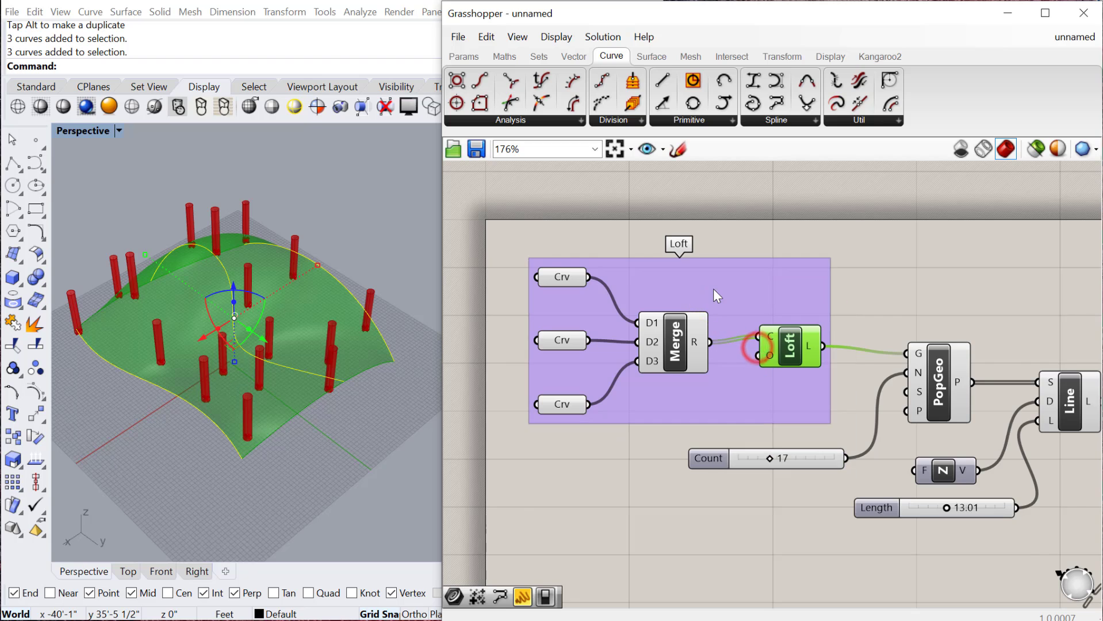
scroll(714, 289, down, 1)
click(711, 271)
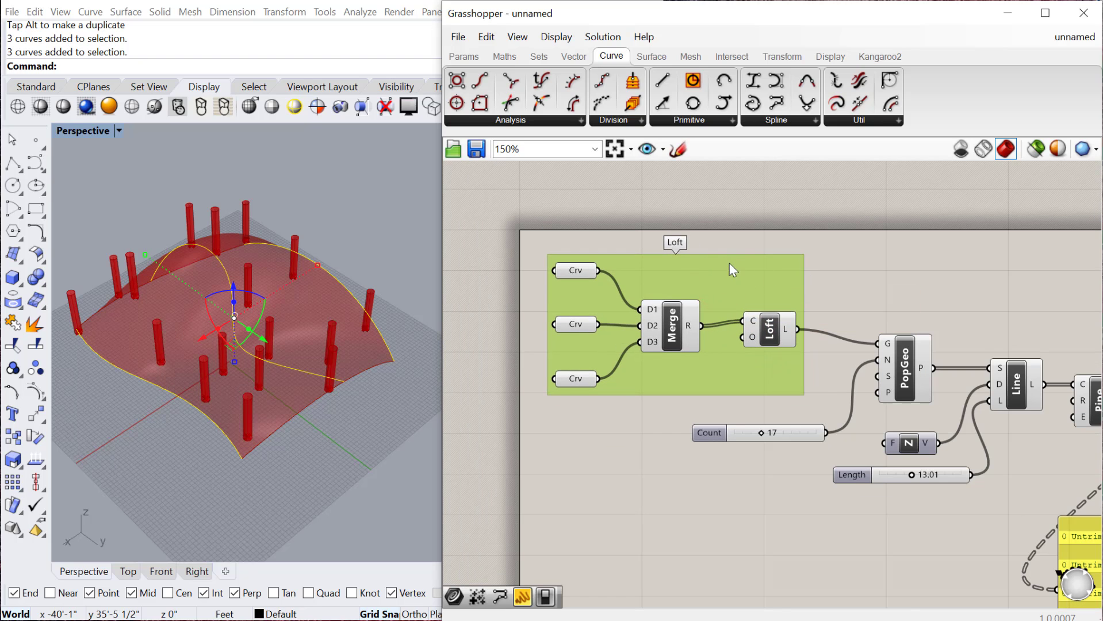
- Change the Loft group's colour to white with saturation 0 and value 100
right_click(686, 268)
mouse_move(747, 422)
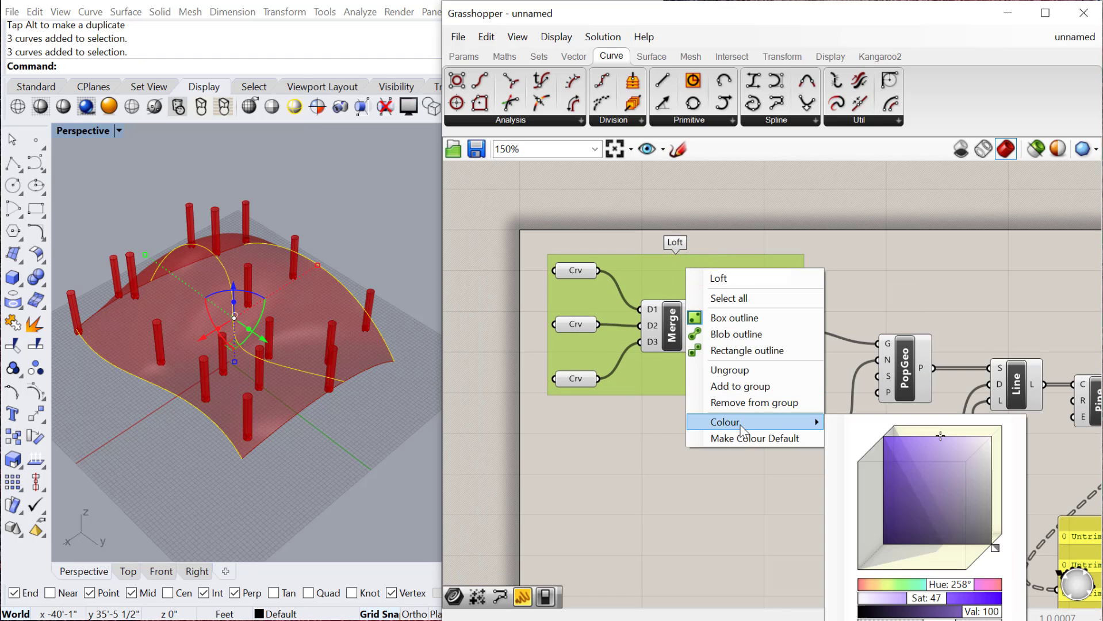
click(972, 459)
click(953, 462)
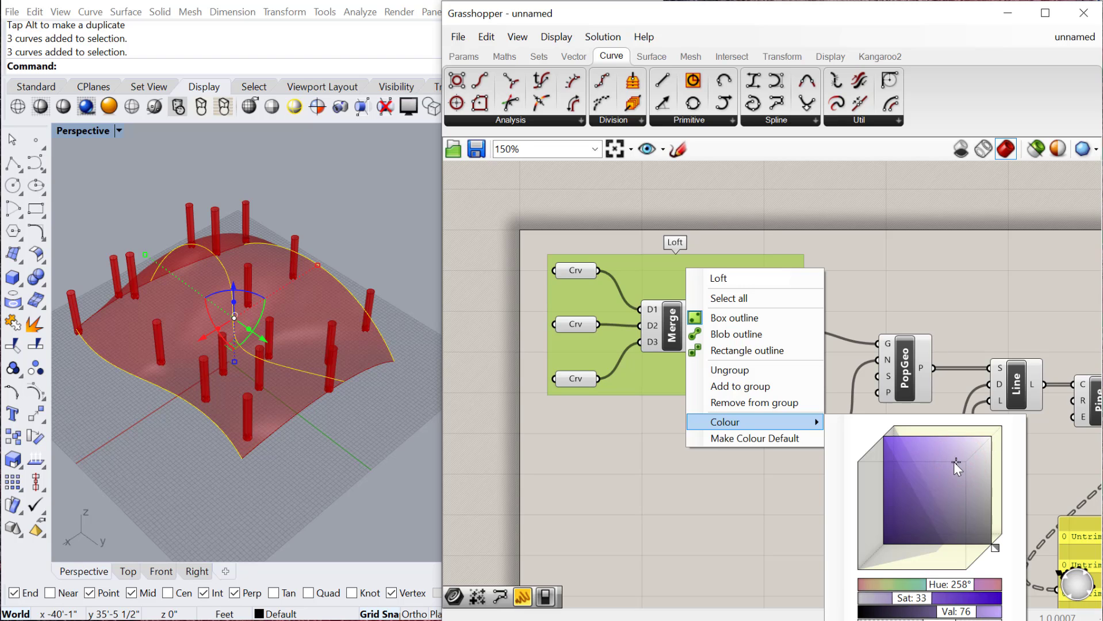
mouse_move(952, 462)
mouse_down()
mouse_move(900, 482)
mouse_move(971, 460)
mouse_move(938, 454)
mouse_move(991, 436)
mouse_up()
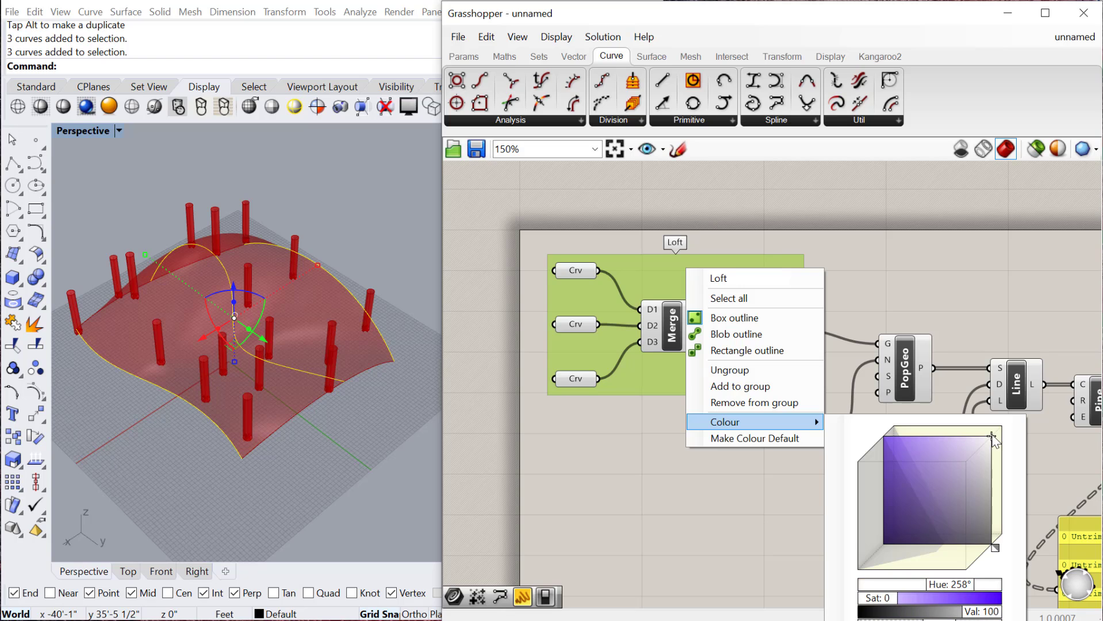
click(885, 277)
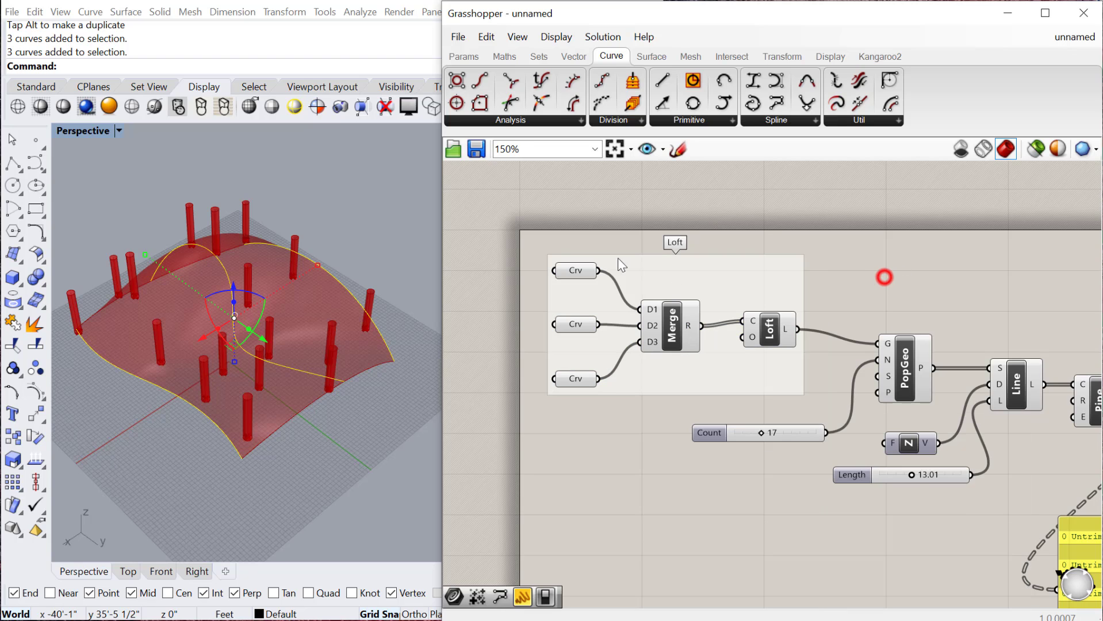
- Place a Scribble just below the Loft group and move the Count slider clear of it
scroll(816, 308, down, 2)
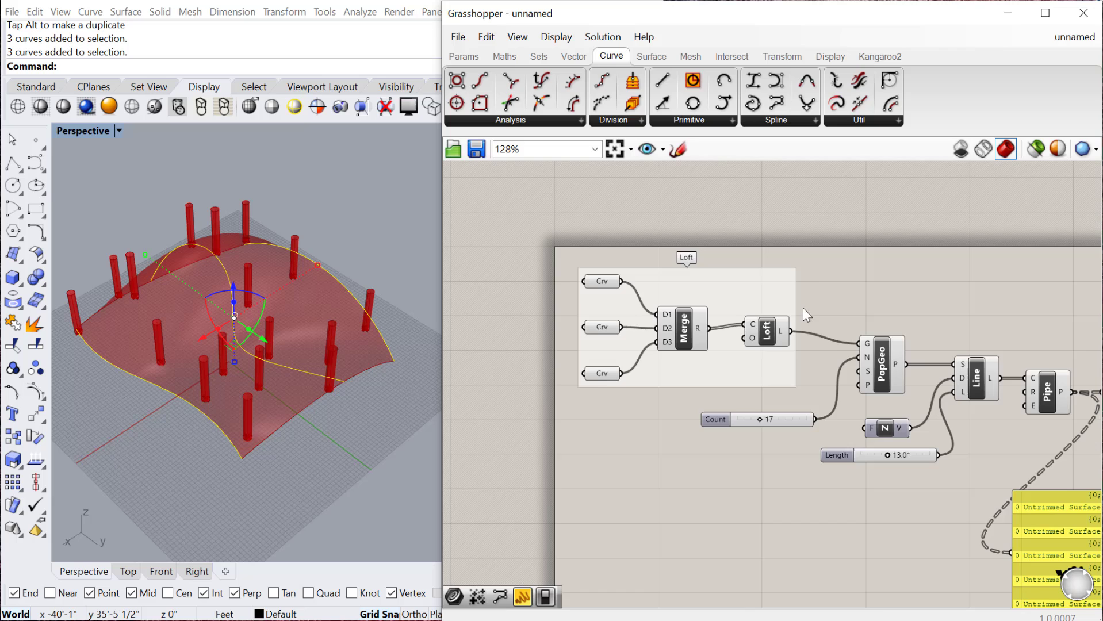
drag(699, 391, 700, 410)
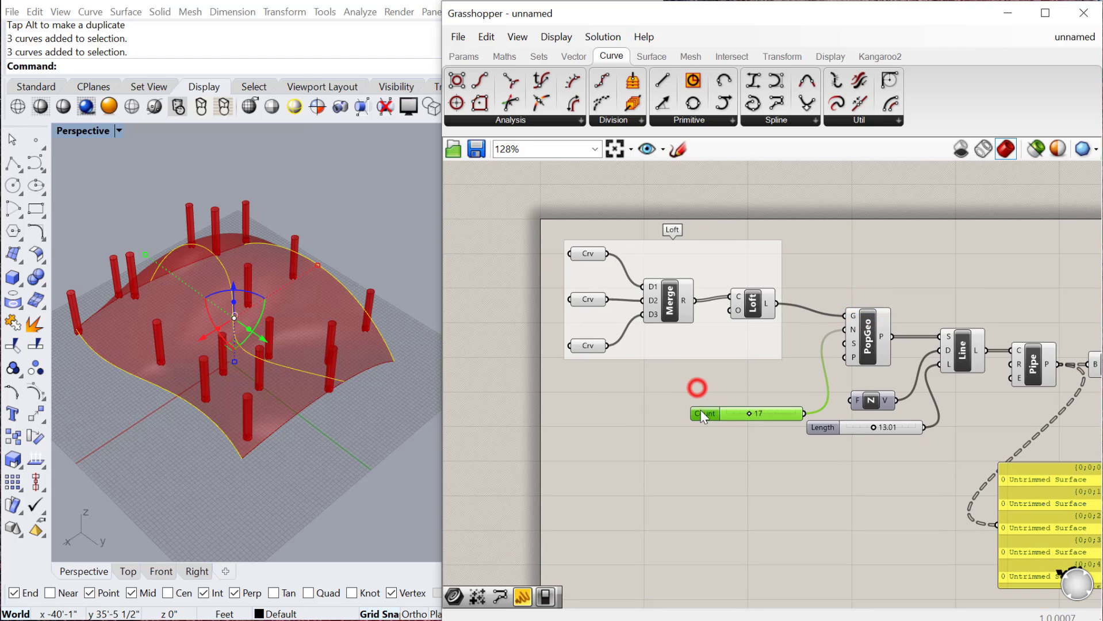
scroll(861, 262, up, 2)
right_drag(858, 264, 841, 265)
double_click(816, 259)
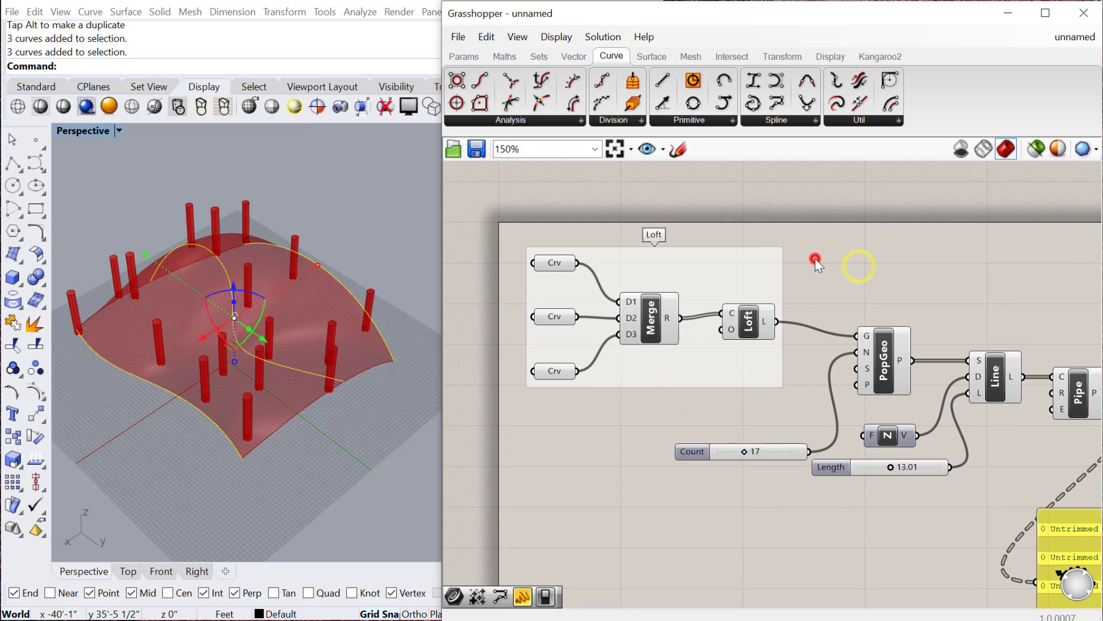
text(scribble)
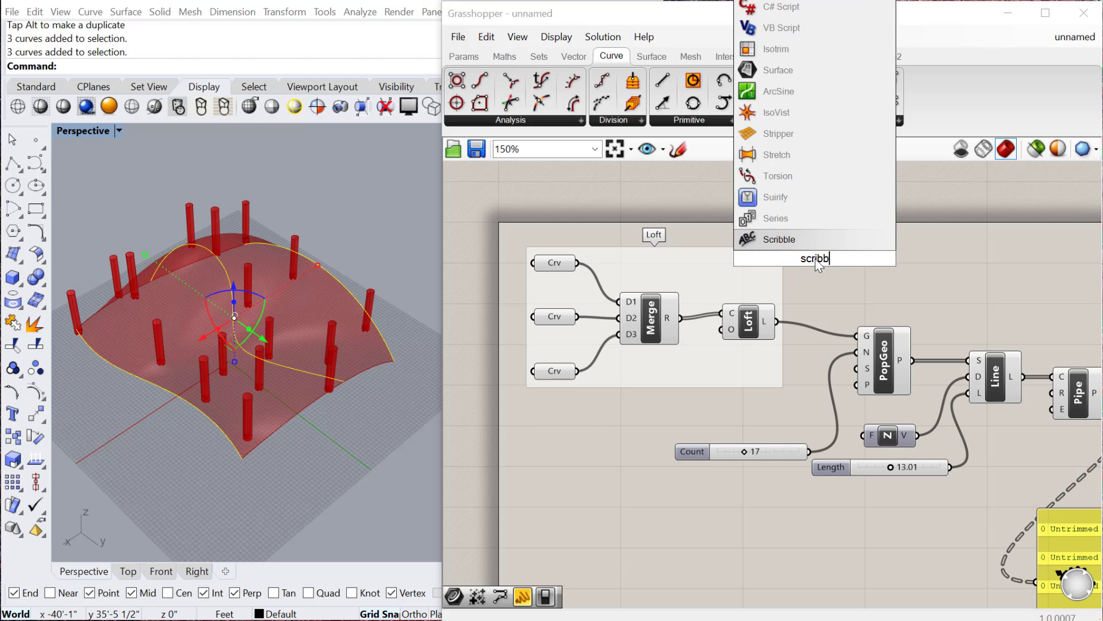
key(Return)
mouse_move(808, 263)
mouse_down()
mouse_move(768, 244)
mouse_move(656, 411)
mouse_move(597, 413)
mouse_up()
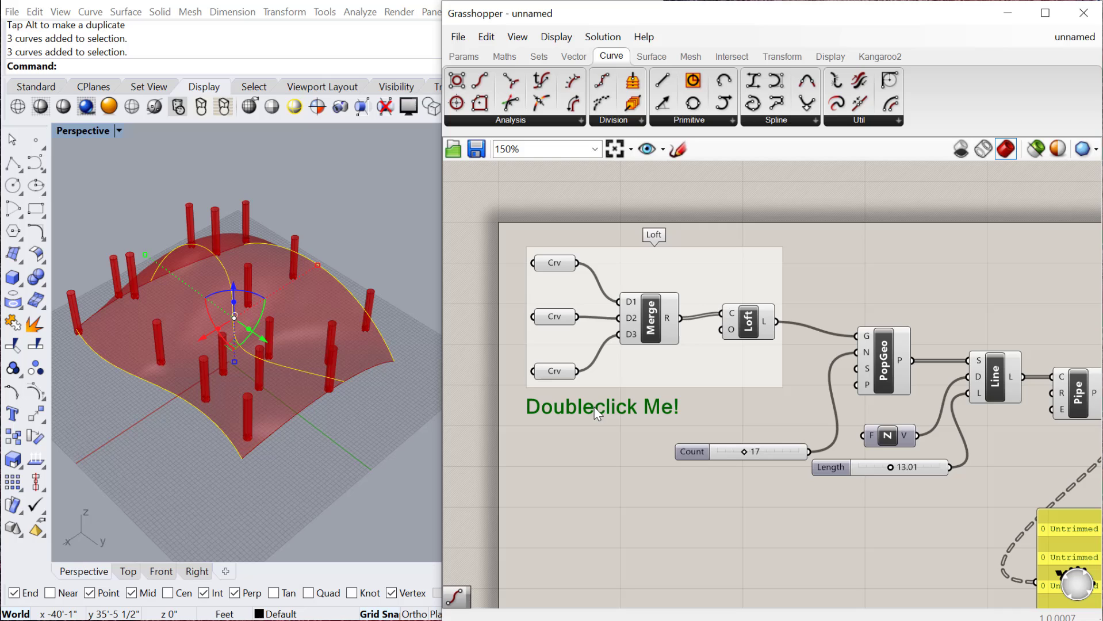
mouse_move(687, 452)
mouse_down()
mouse_move(691, 464)
mouse_move(714, 440)
mouse_up()
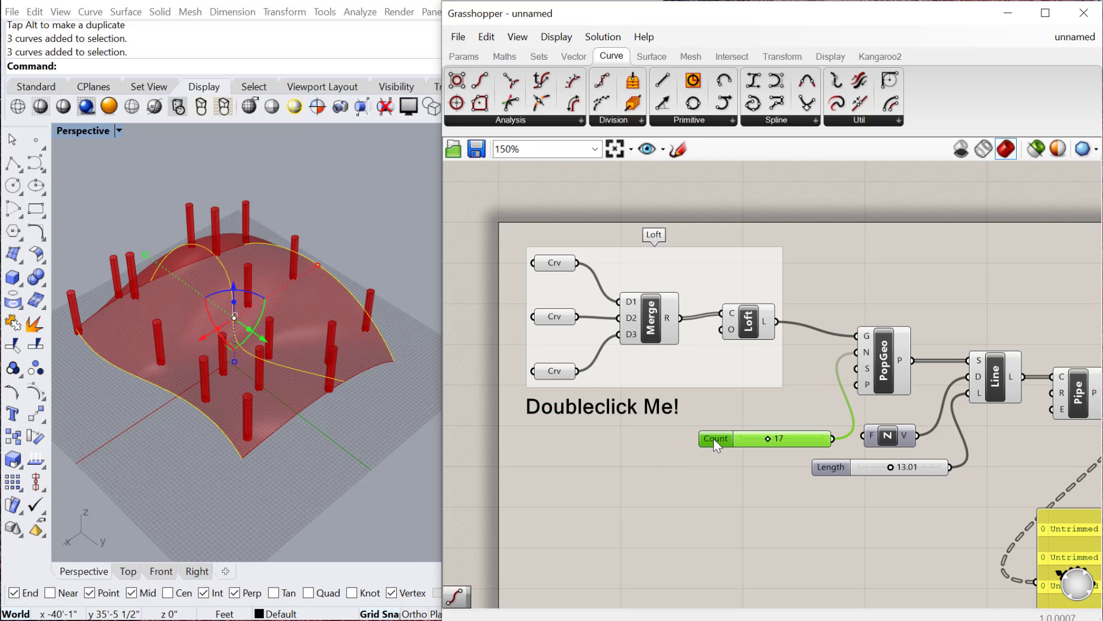
- Set the Scribble's text to "This is where the loft occurs" and nudge it slightly closer to the group
scroll(598, 410, up, 1)
double_click(591, 410)
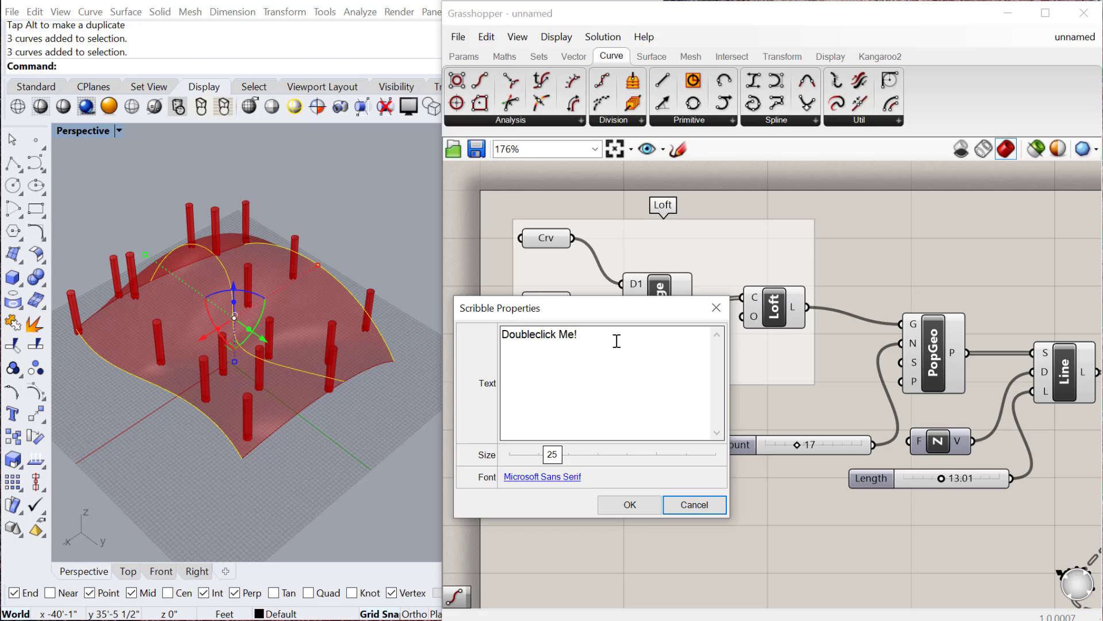
click(590, 341)
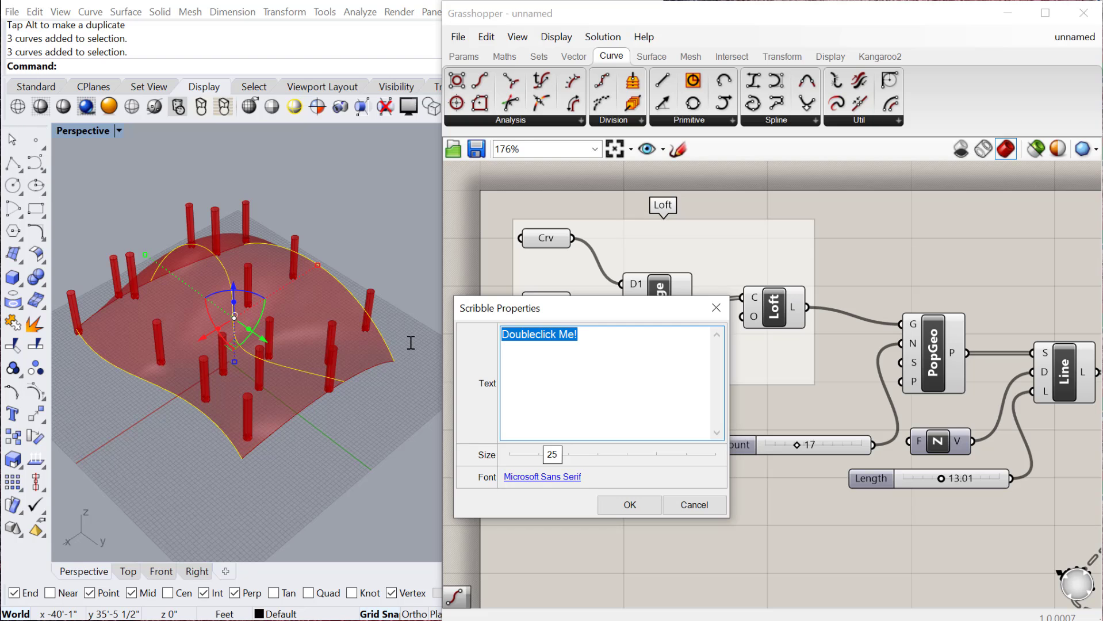
text(This is wher)
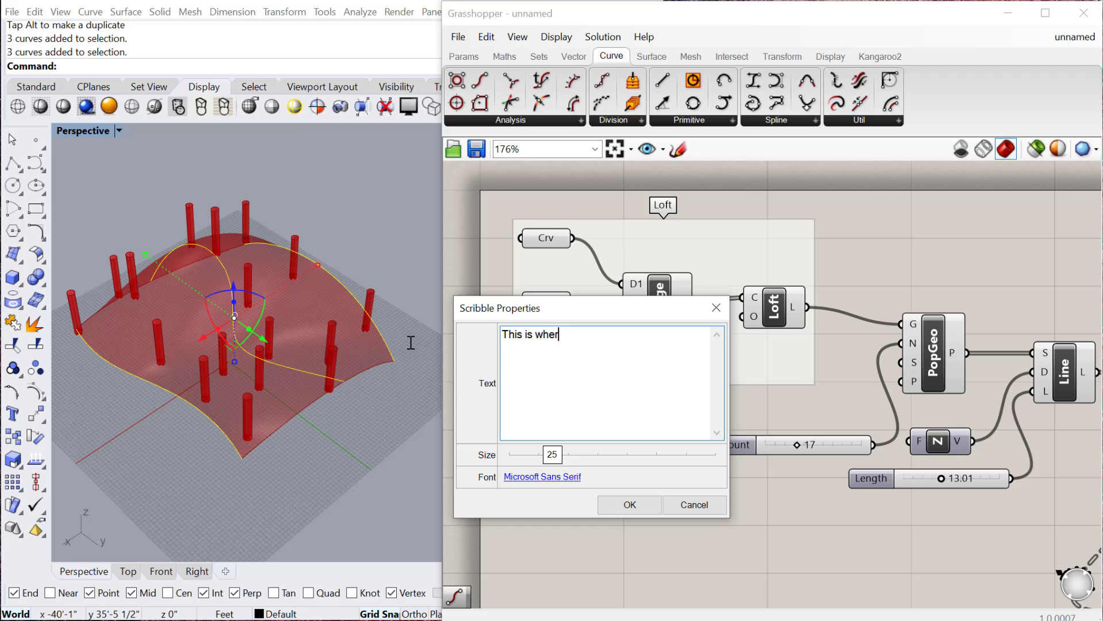
text(e the loft occurs)
click(621, 506)
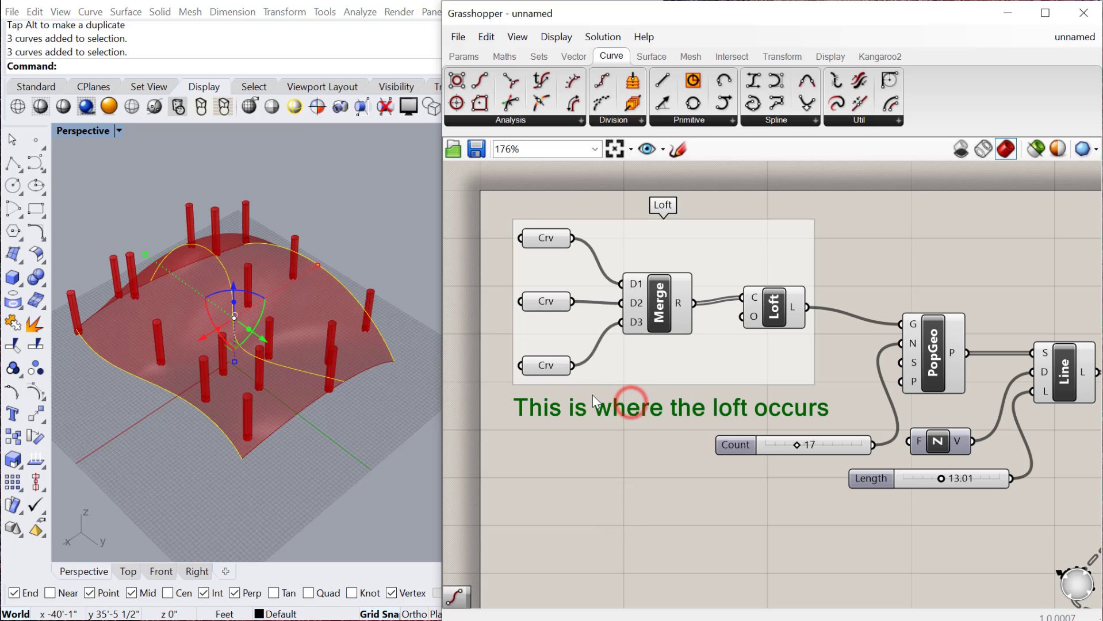
mouse_move(593, 408)
mouse_down()
mouse_move(582, 407)
mouse_move(588, 398)
mouse_up()
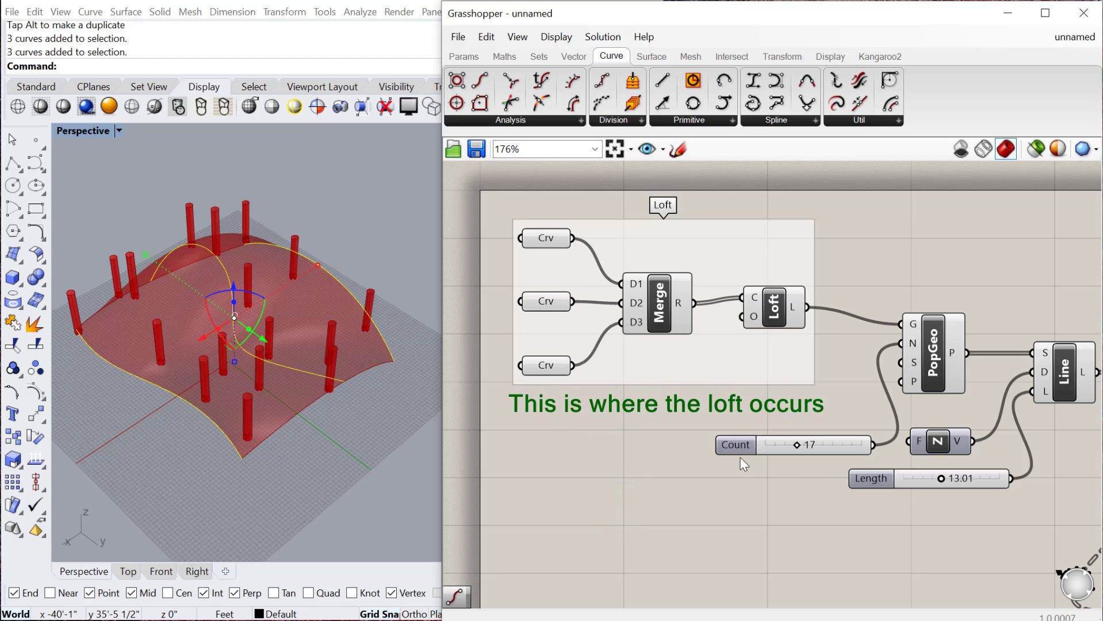
click(670, 482)
- Draw a red freehand sketch loop around the Loft group and its Scribble text
right_drag(688, 322, 671, 336)
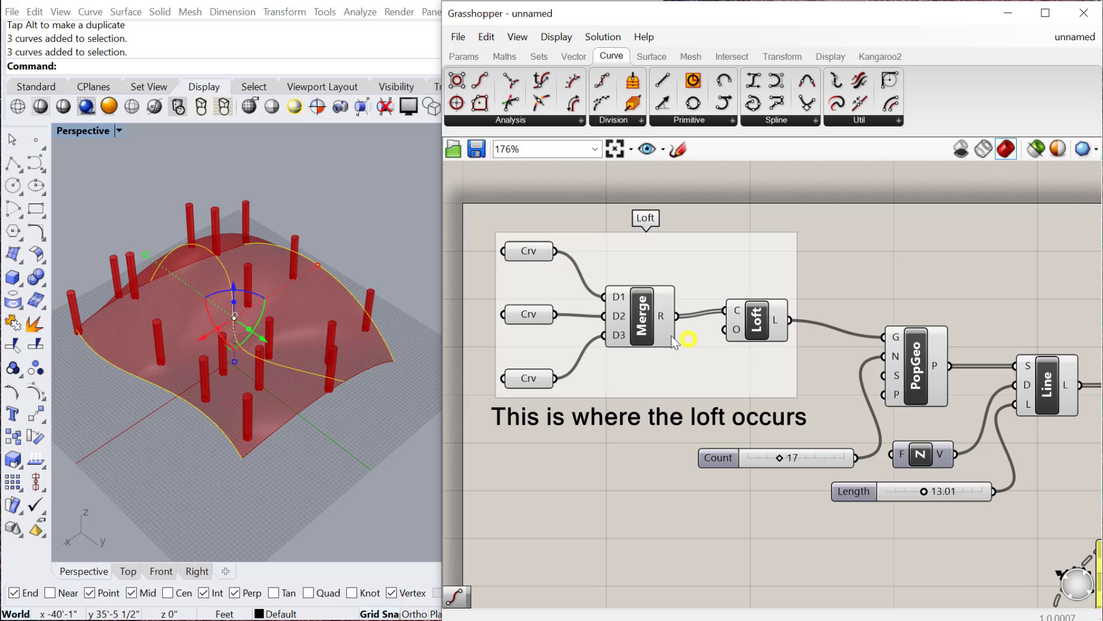
click(672, 149)
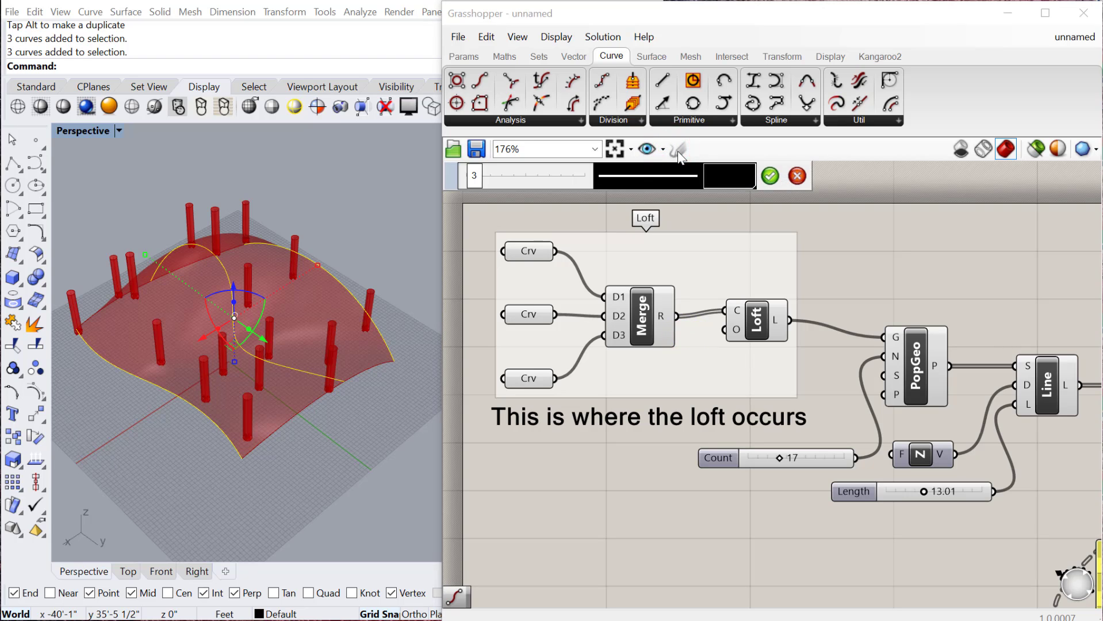
click(726, 184)
drag(758, 242, 735, 229)
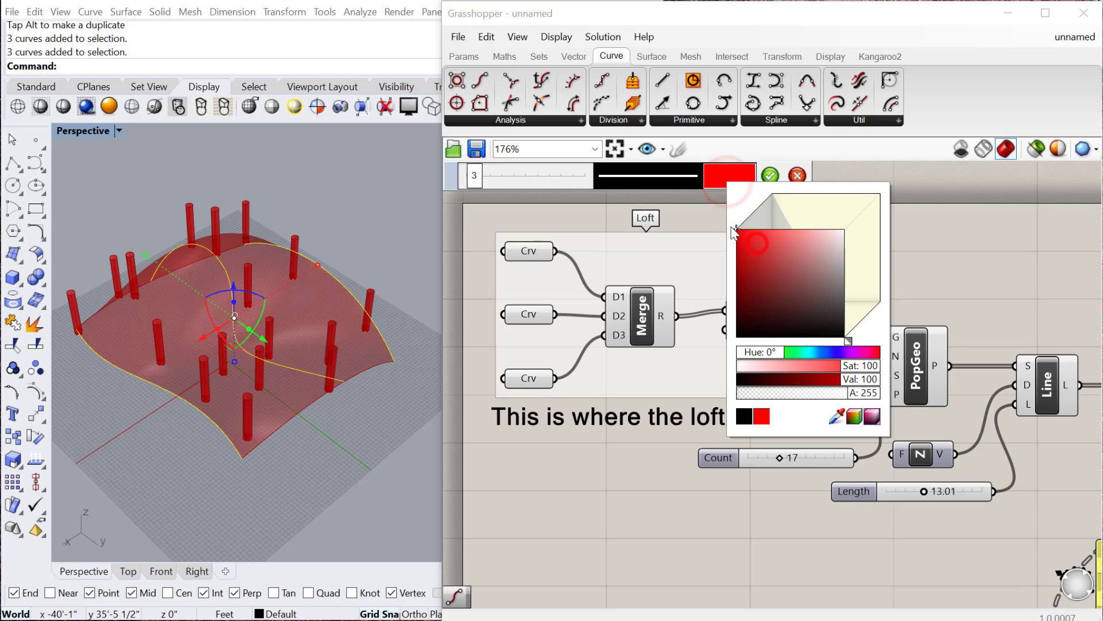
mouse_move(642, 246)
mouse_down()
mouse_move(559, 222)
mouse_move(465, 286)
mouse_move(614, 453)
mouse_move(837, 317)
mouse_move(710, 256)
mouse_move(585, 235)
mouse_up()
click(771, 178)
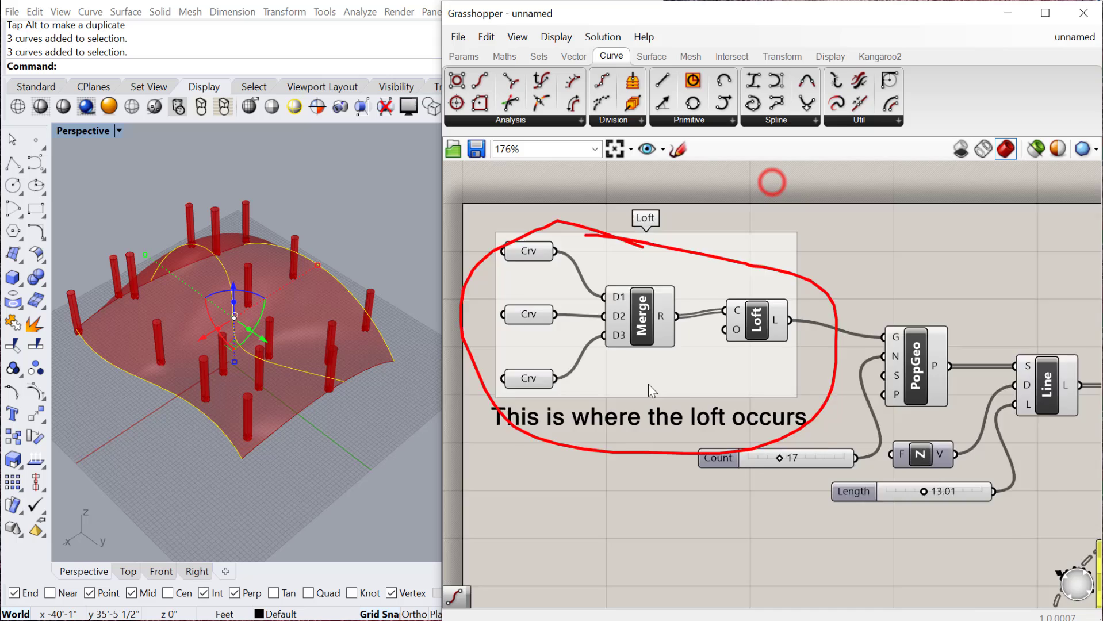
- Delete the red freehand loop around the Loft group
scroll(649, 386, down, 4)
scroll(751, 324, up, 3)
click(783, 308)
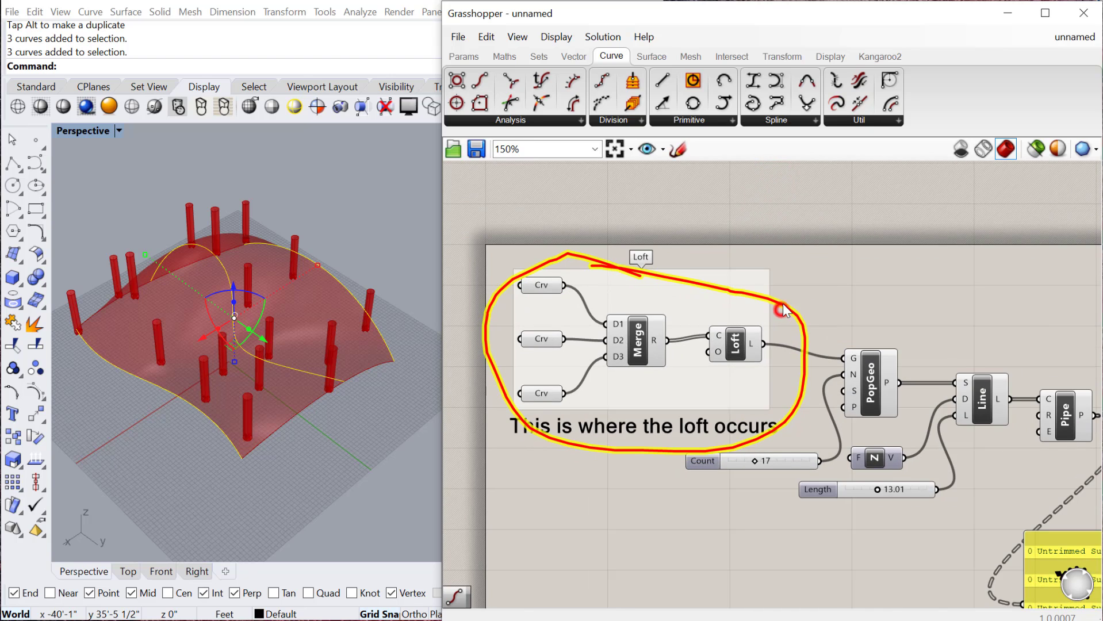
click(832, 286)
scroll(832, 284, down, 1)
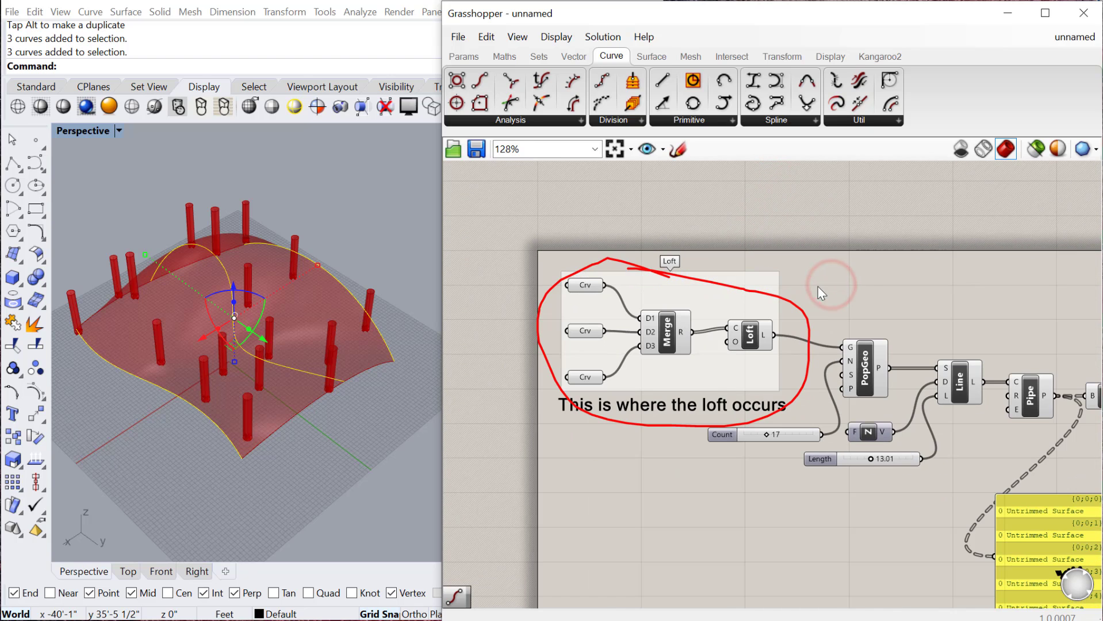
click(801, 310)
key(Delete)
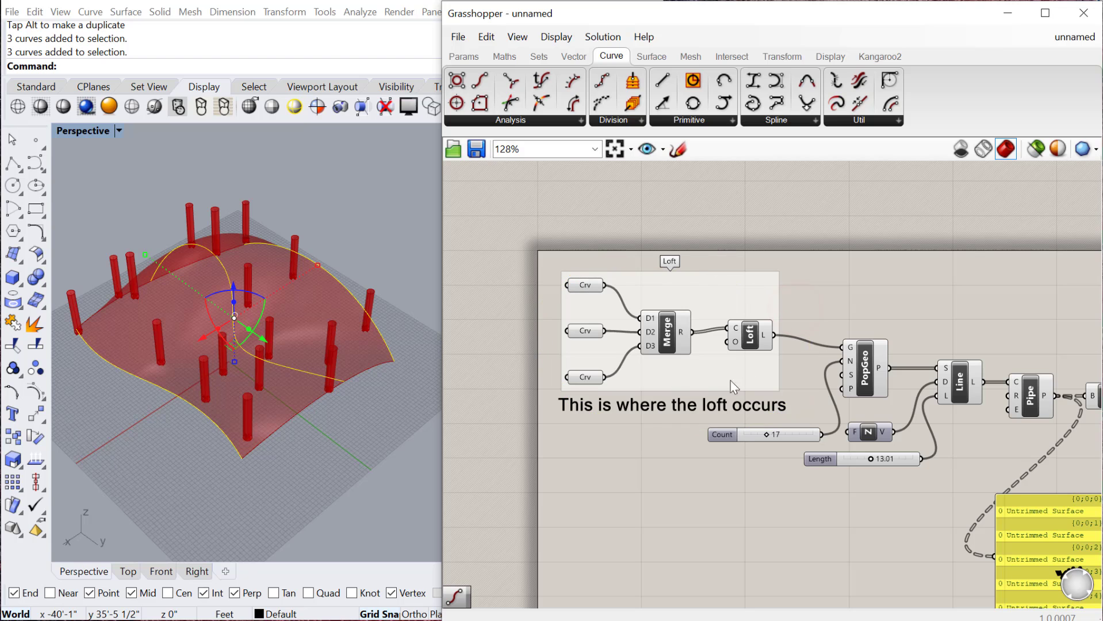
- Delete the Scribble text below the Loft group
click(640, 411)
key(Delete)
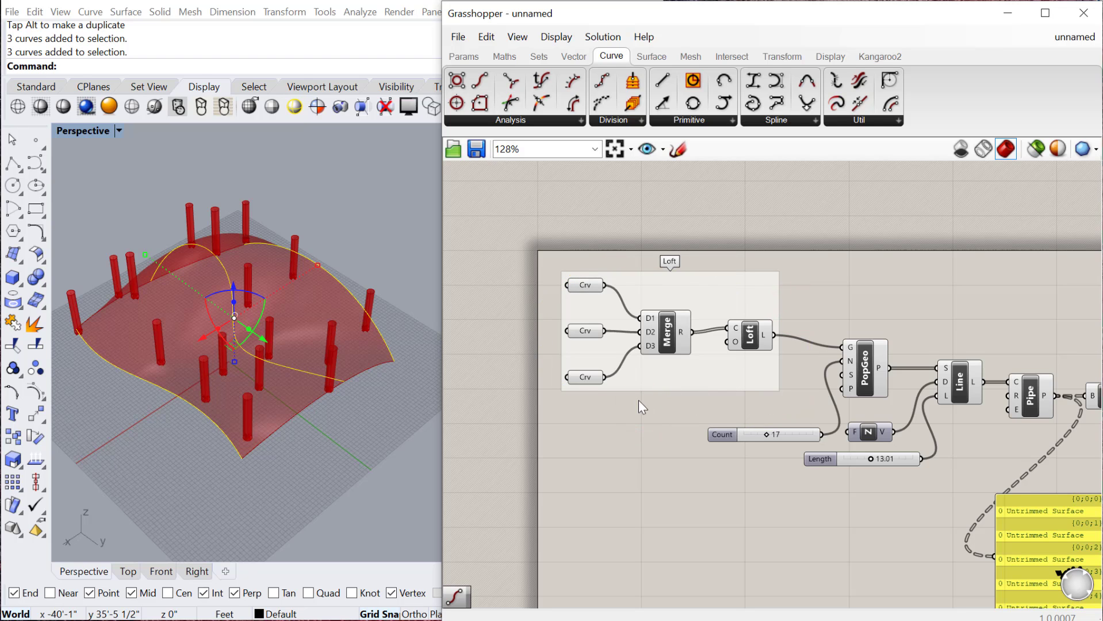
- Add a Panel component to the canvas and place it just below the Loft group
right_drag(638, 400, 599, 407)
scroll(598, 407, up, 1)
scroll(599, 406, down, 1)
scroll(618, 368, down, 2)
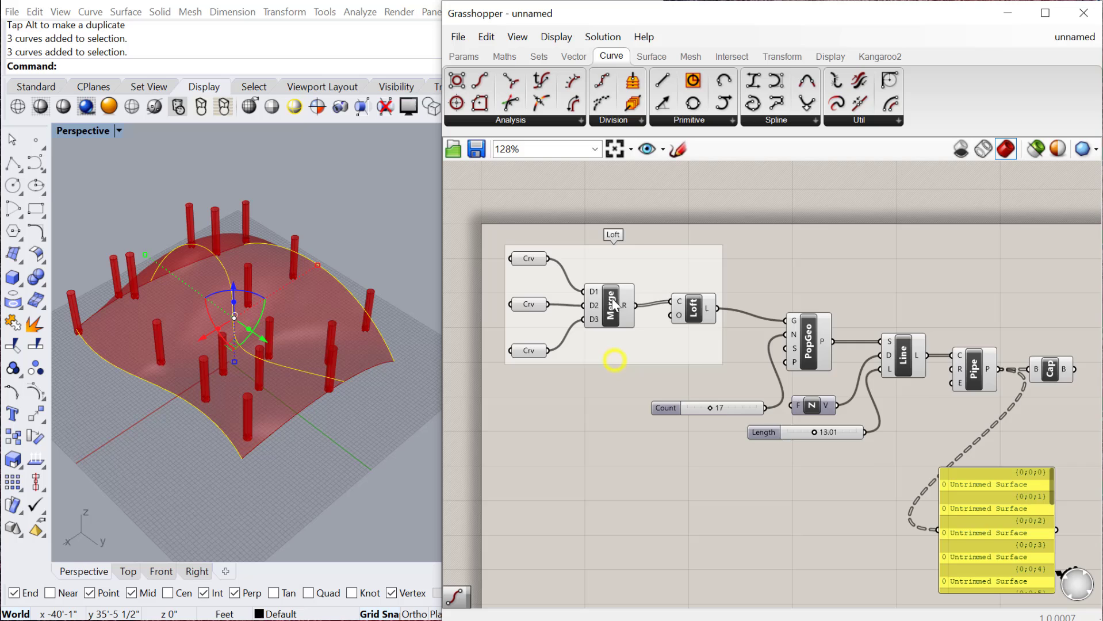
click(940, 449)
drag(963, 446, 976, 436)
double_click(546, 494)
text(panel)
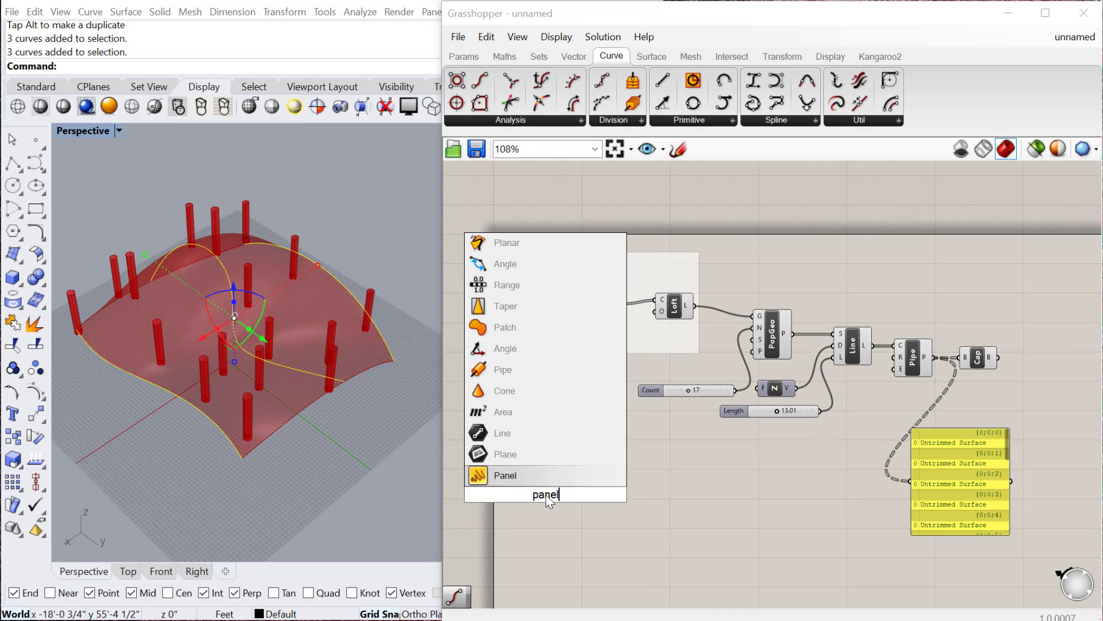
click(526, 482)
drag(532, 488, 550, 394)
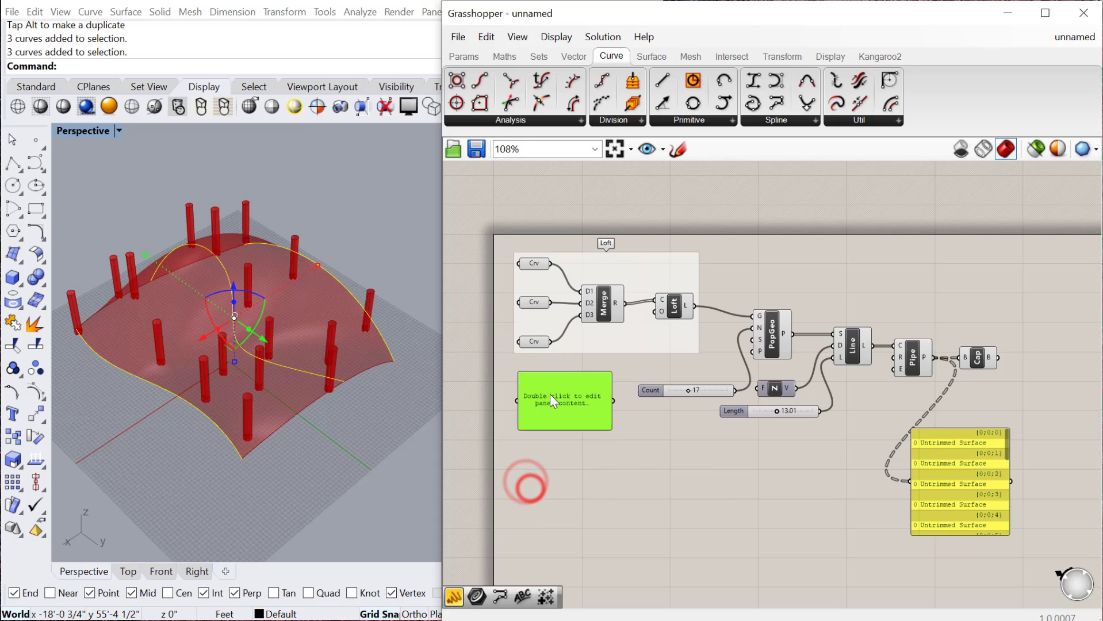
- Set the new panel's text to "this is the loft" and shrink it to fit directly beneath the Loft group
scroll(549, 391, up, 3)
double_click(550, 387)
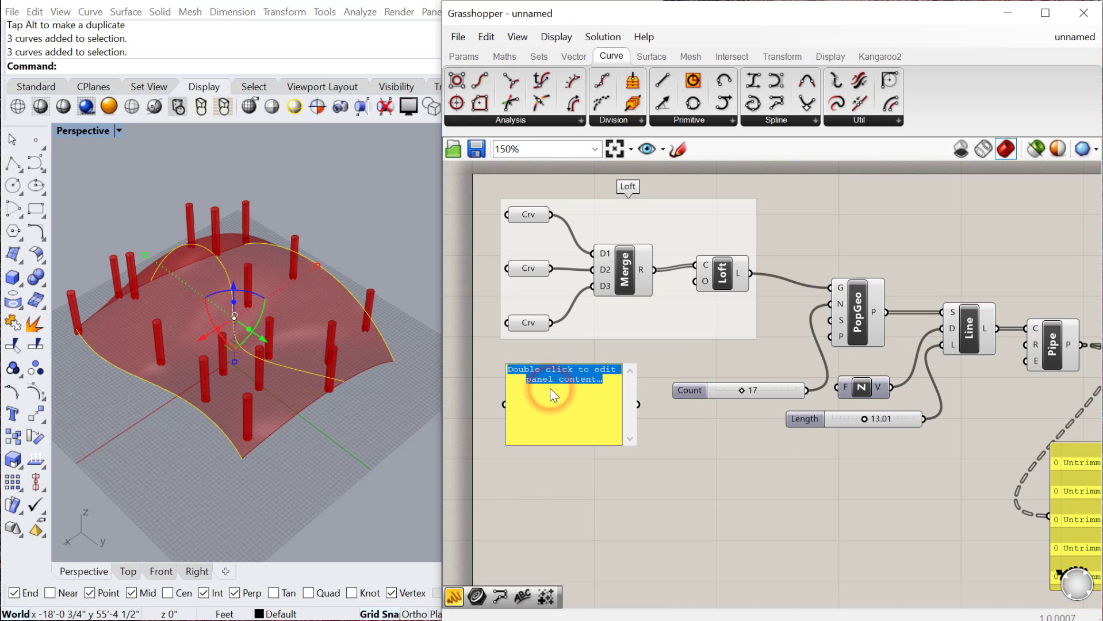
text(this if)
key(BackSpace)
text(s the loft)
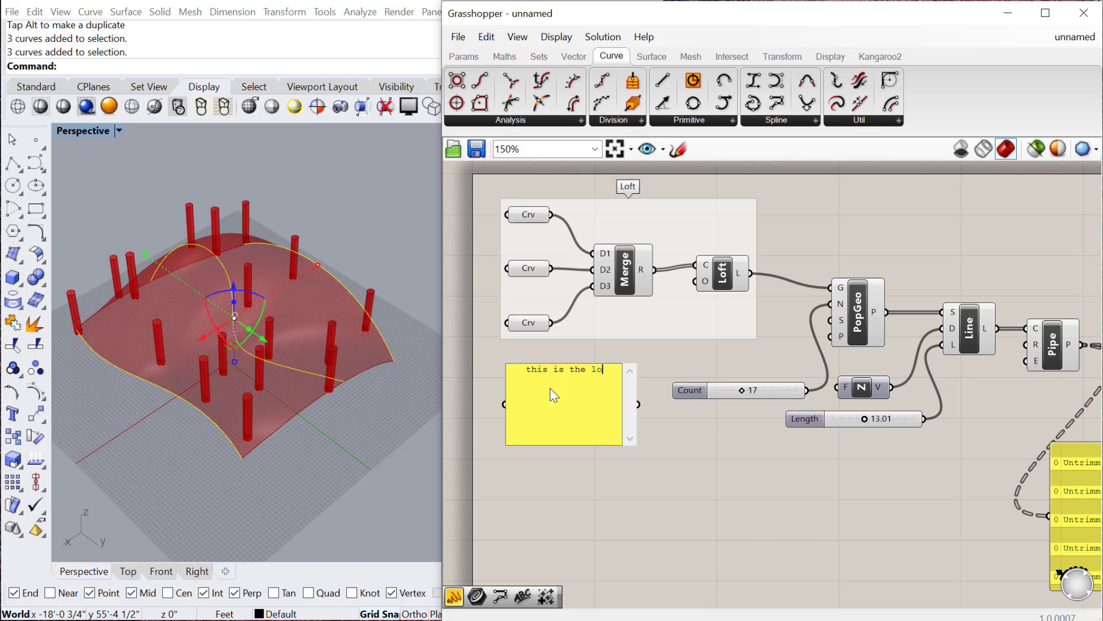
click(643, 456)
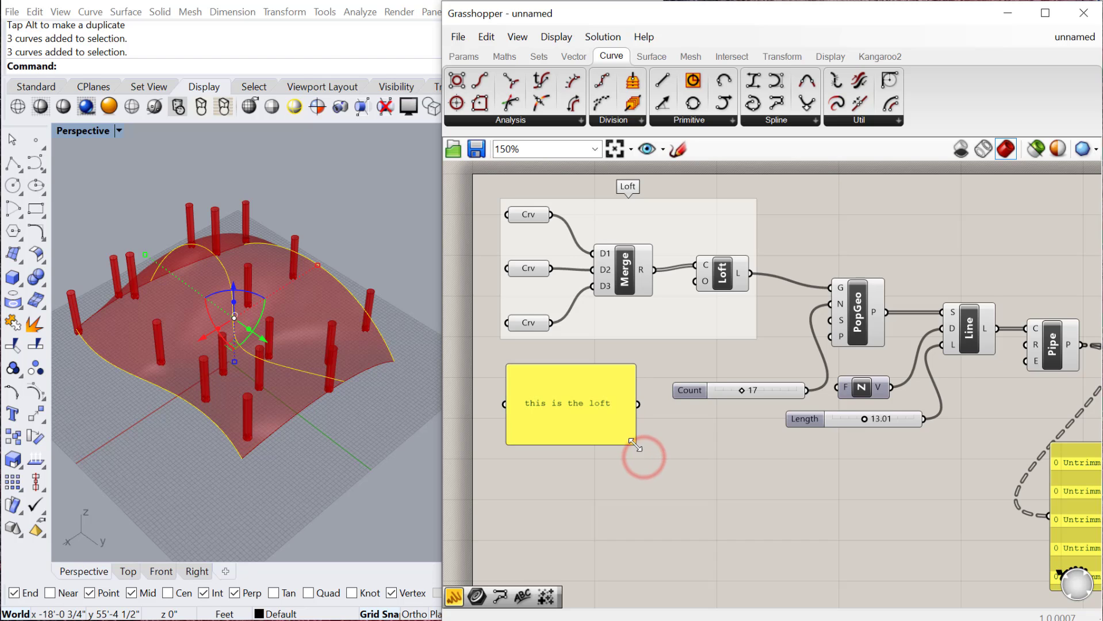
click(635, 444)
drag(583, 375, 581, 357)
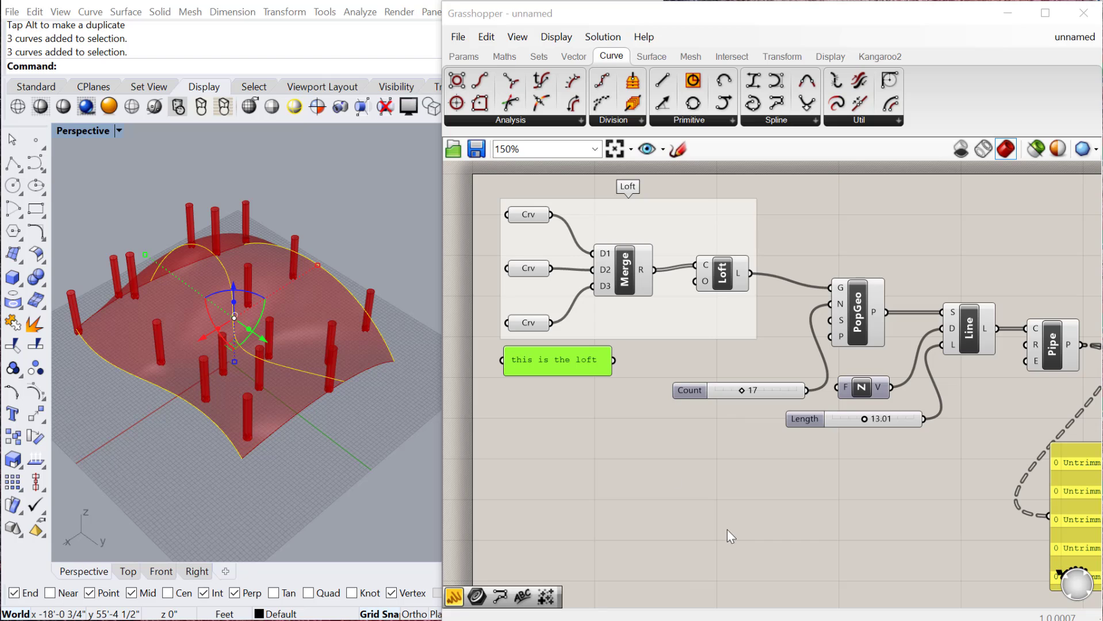
- Deselect the Rhino curves and turn off the preview of the components from Loft through Cap
click(339, 472)
scroll(637, 403, down, 1)
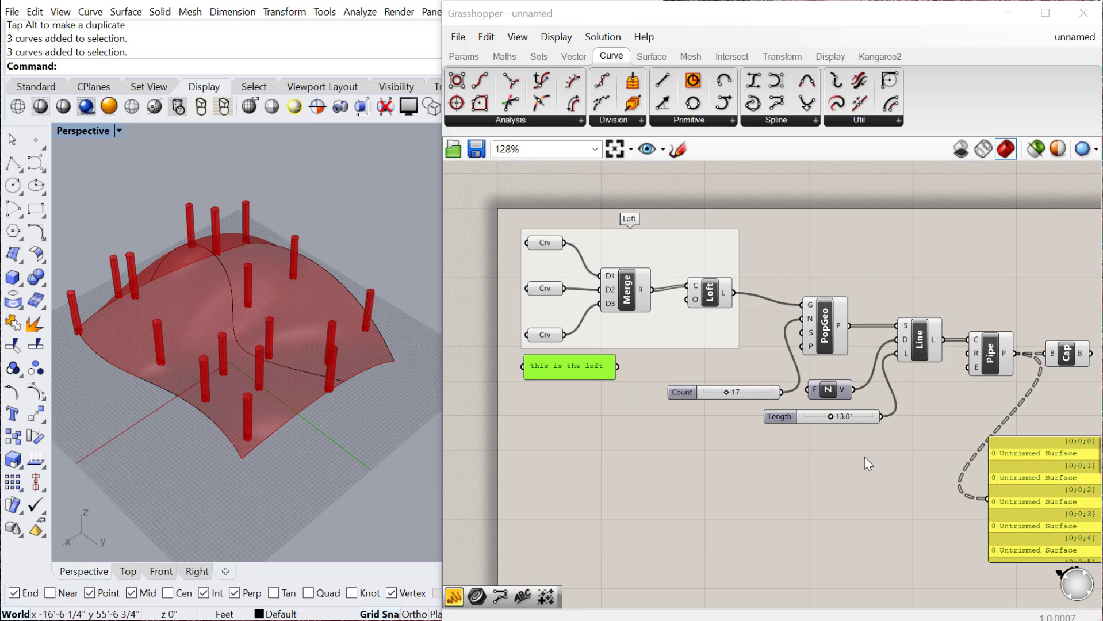
right_drag(864, 457, 755, 444)
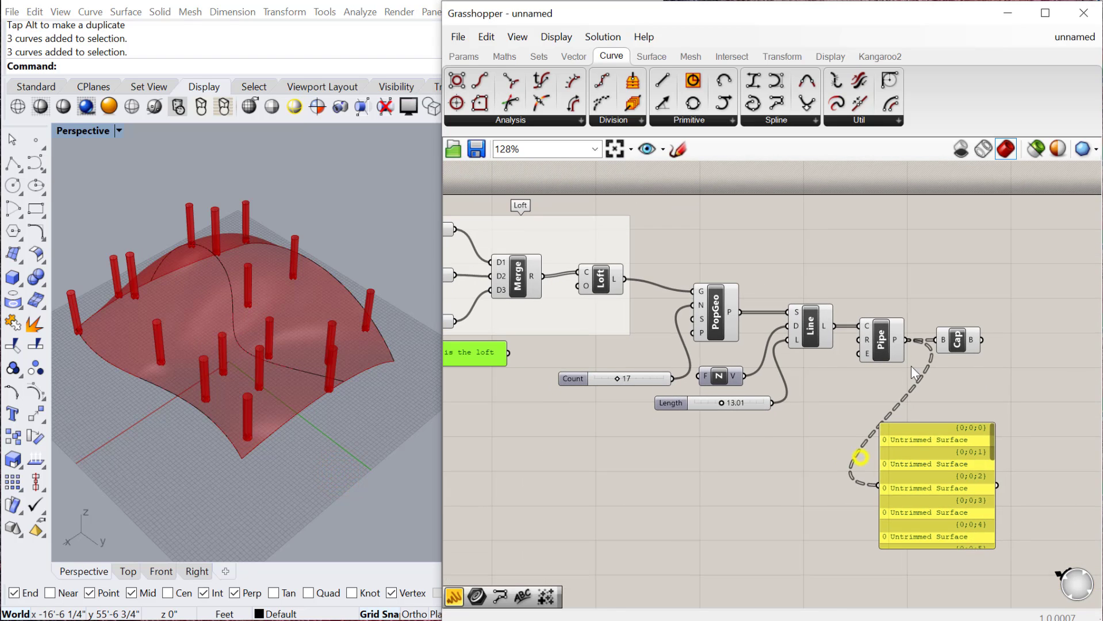
click(883, 343)
scroll(976, 372, down, 1)
drag(996, 376, 652, 278)
right_click(740, 253)
click(767, 279)
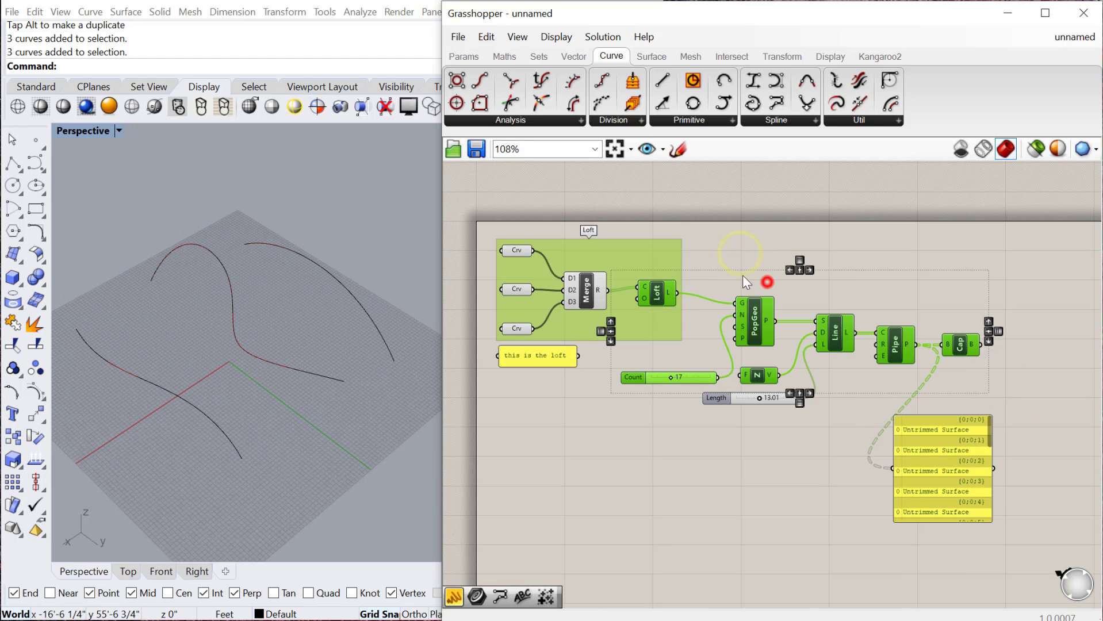
click(745, 276)
- Turn the preview of the Loft component back on
scroll(569, 288, up, 2)
click(595, 293)
click(682, 287)
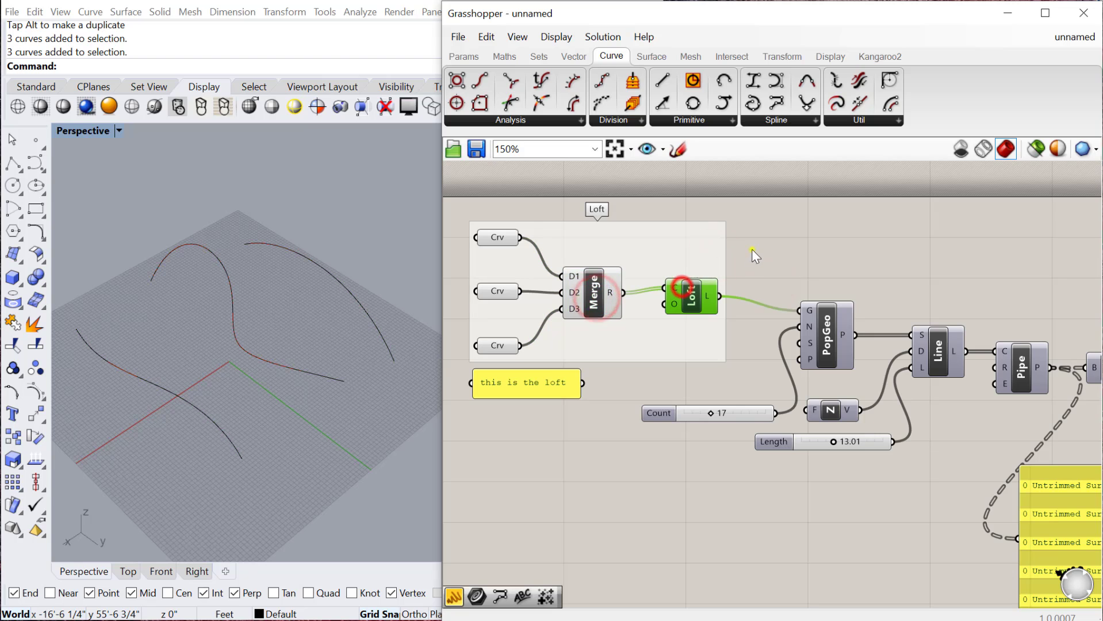
right_click(751, 249)
click(769, 256)
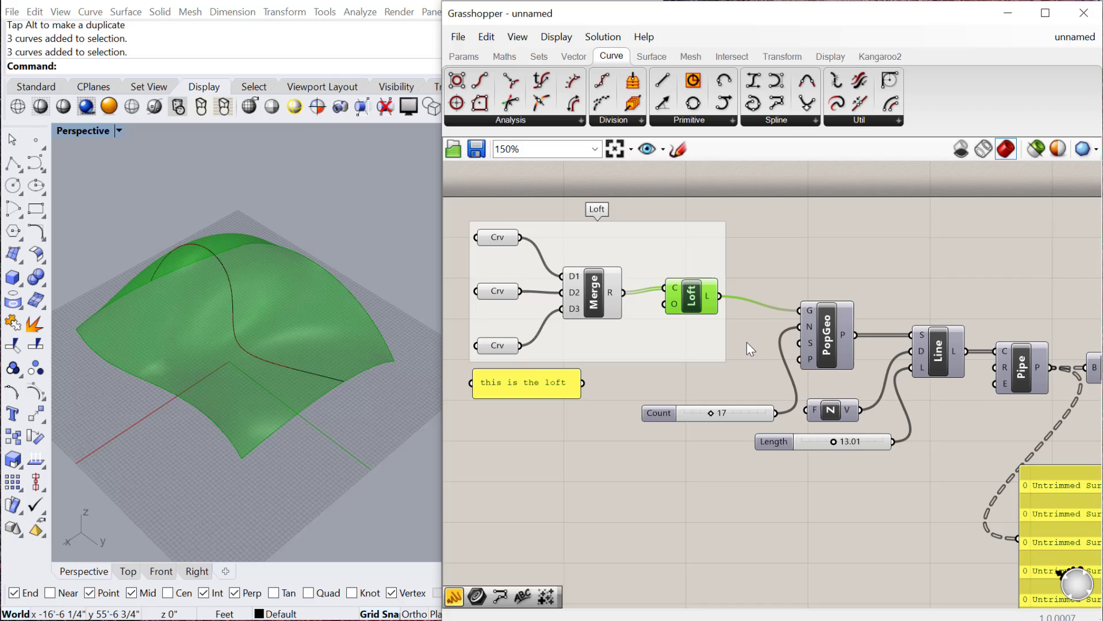
- Turn on the preview of the PopGeo component to show its points on the surface
right_drag(746, 342, 720, 309)
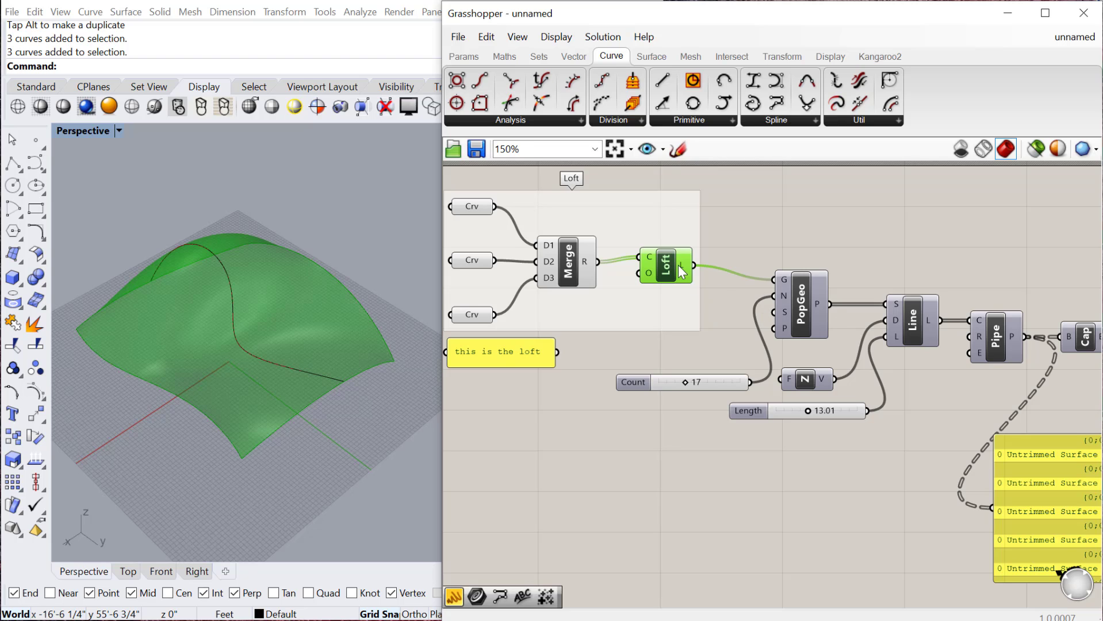
drag(802, 286, 786, 285)
right_click(790, 253)
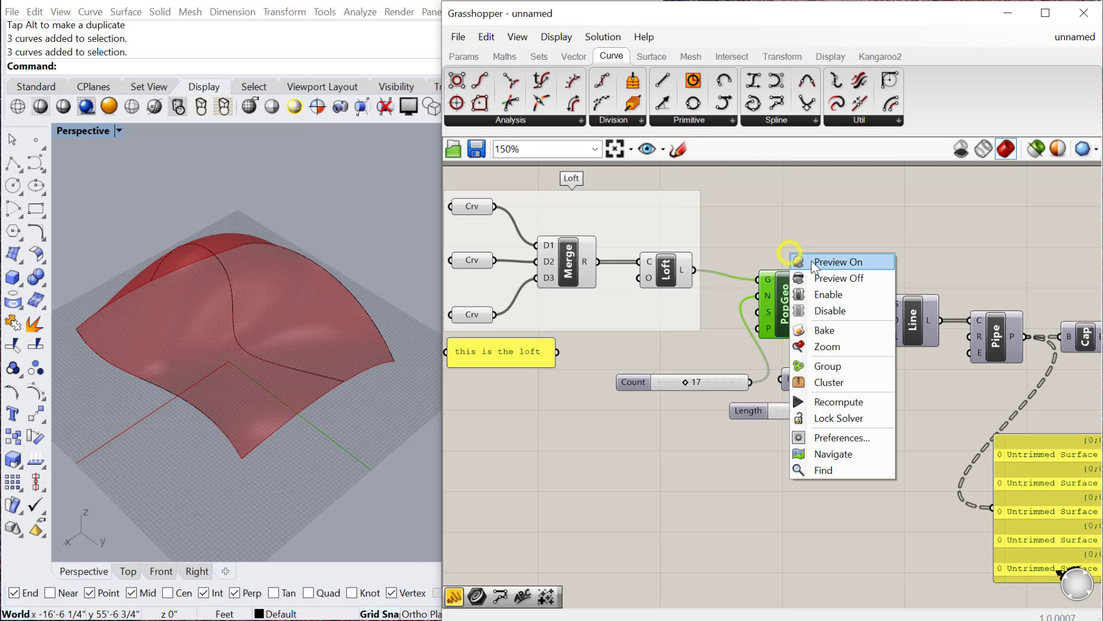
click(814, 261)
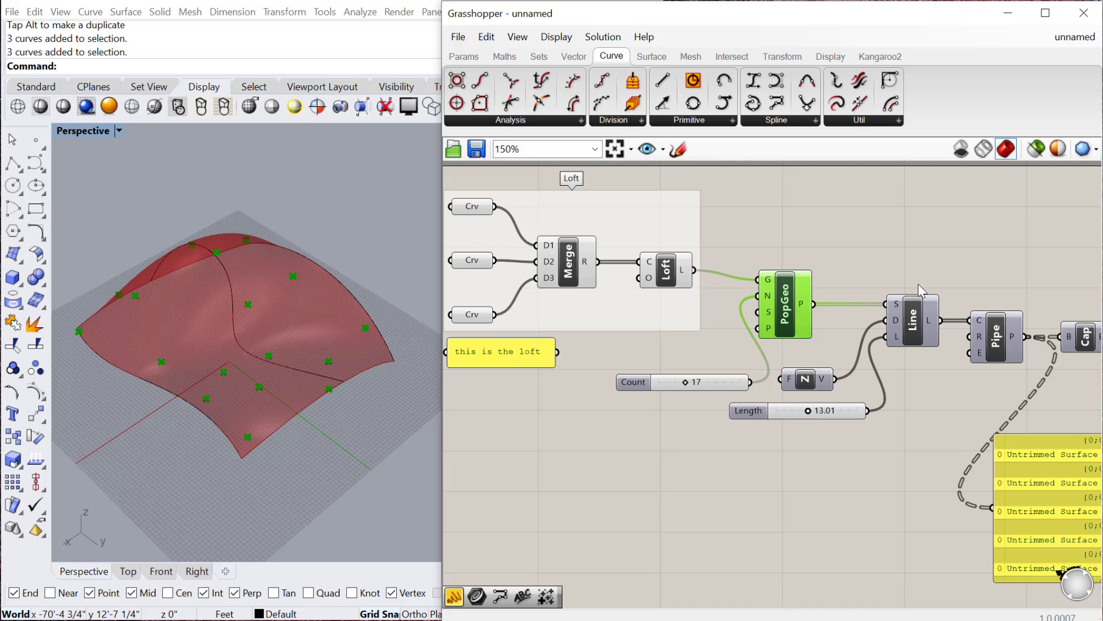
- Turn on the preview of the Line component to show the lines rising from the points
right_drag(913, 318, 863, 306)
click(861, 305)
right_click(860, 305)
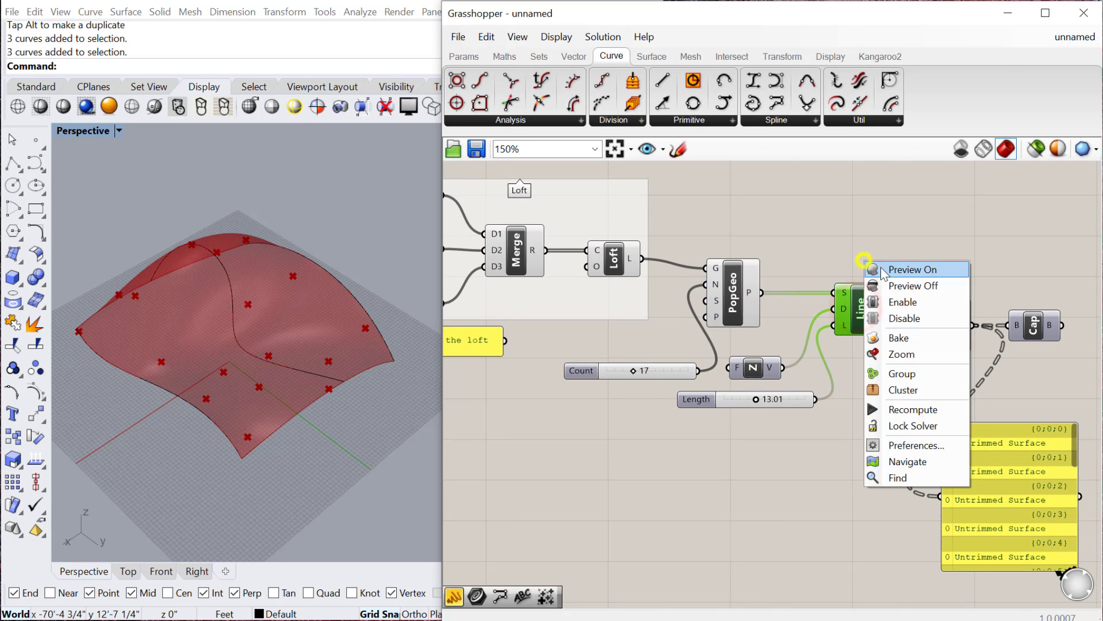
click(881, 265)
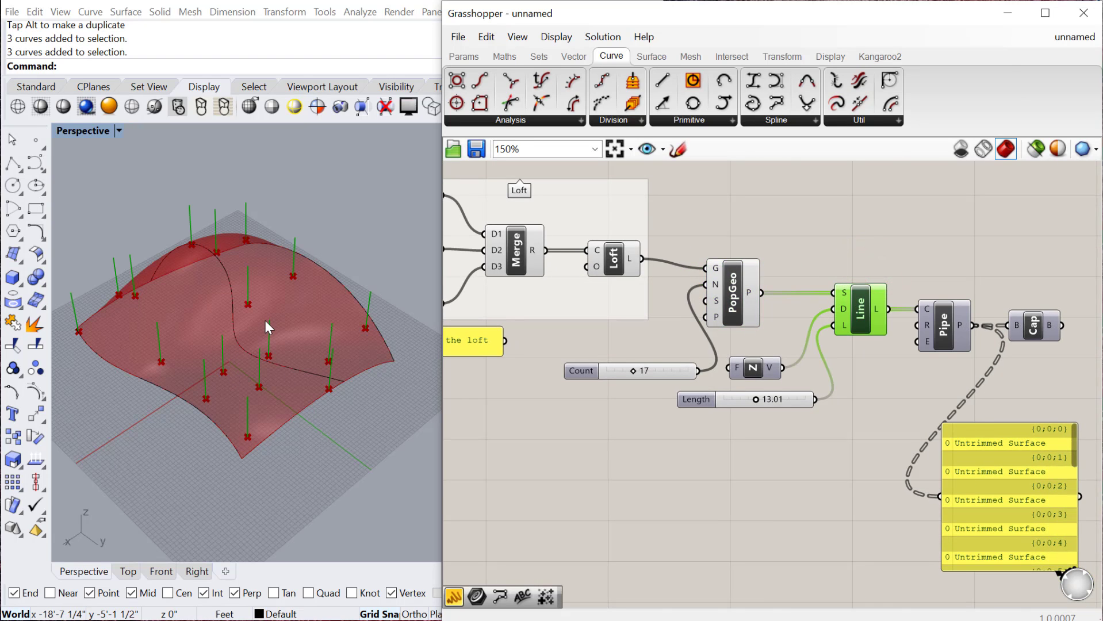
- Turn on the previews of the Pipe and Cap components
click(934, 324)
right_click(931, 243)
click(946, 252)
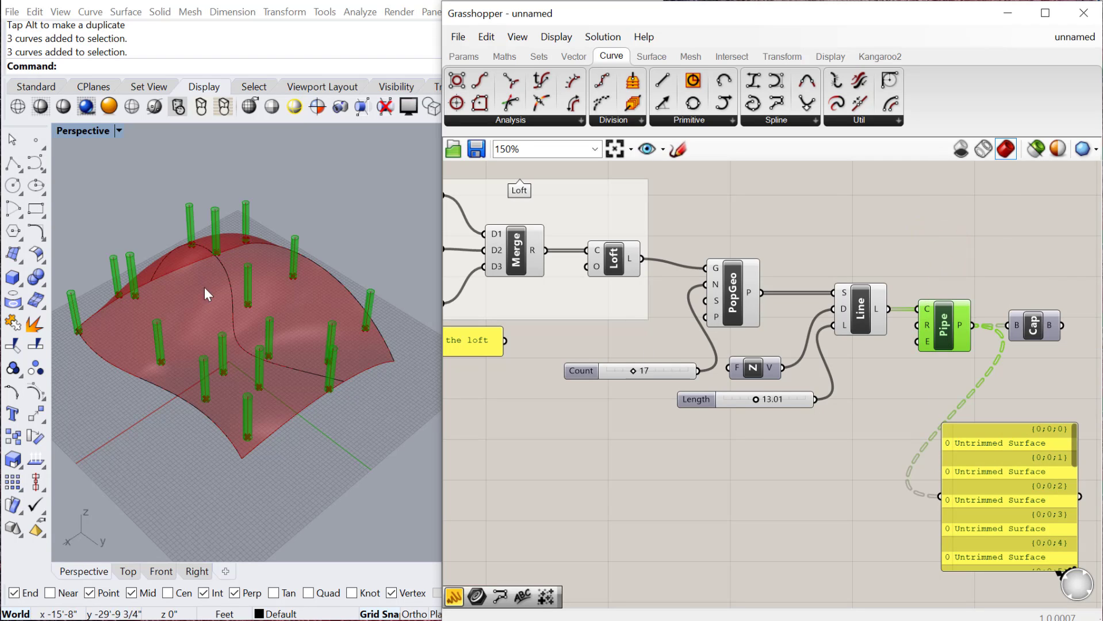
click(1035, 326)
click(1043, 256)
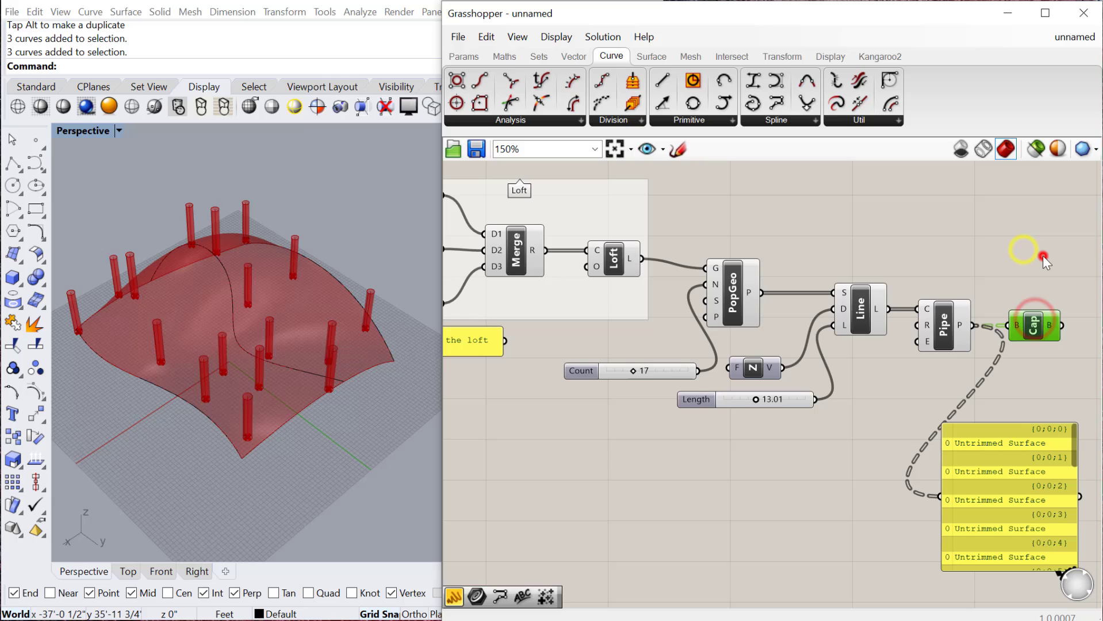
click(865, 237)
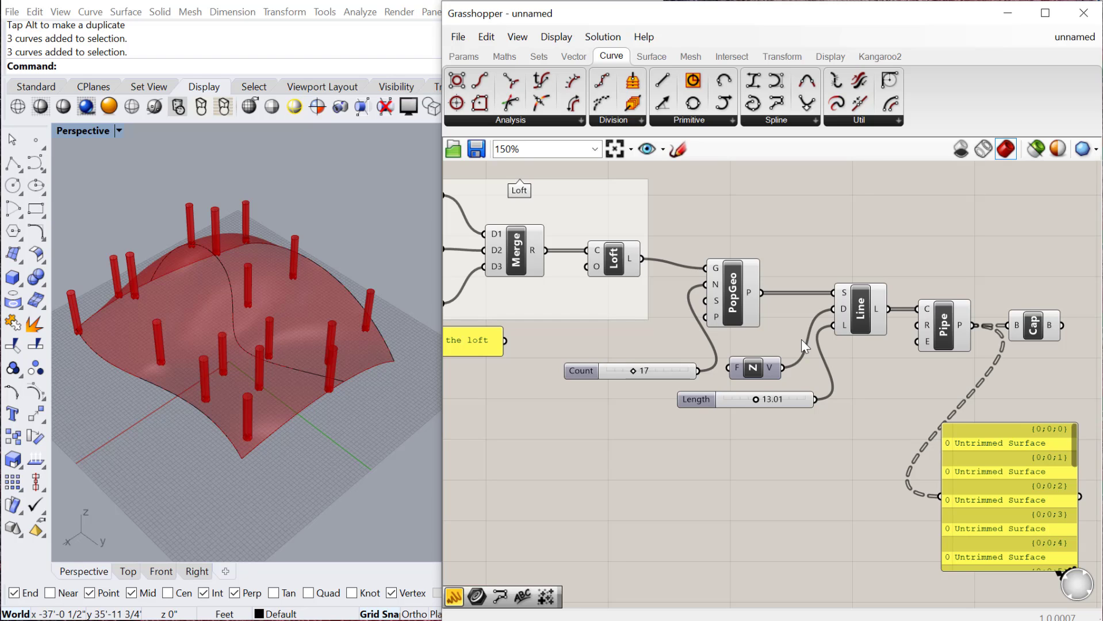
- Examine the geometry of the PopGeo, Line and Pipe components by highlighting each one in the Rhino viewport
click(740, 288)
click(856, 309)
click(946, 321)
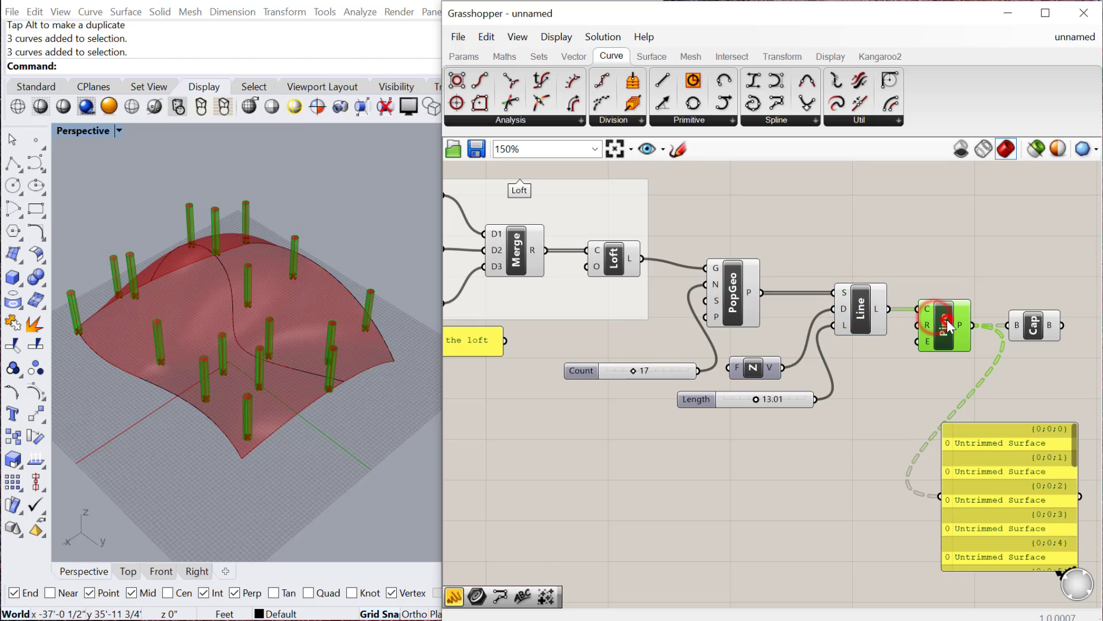
drag(932, 370, 773, 284)
click(918, 247)
- Bake the Cap component's geometry onto Layer 02
drag(1020, 326, 1030, 327)
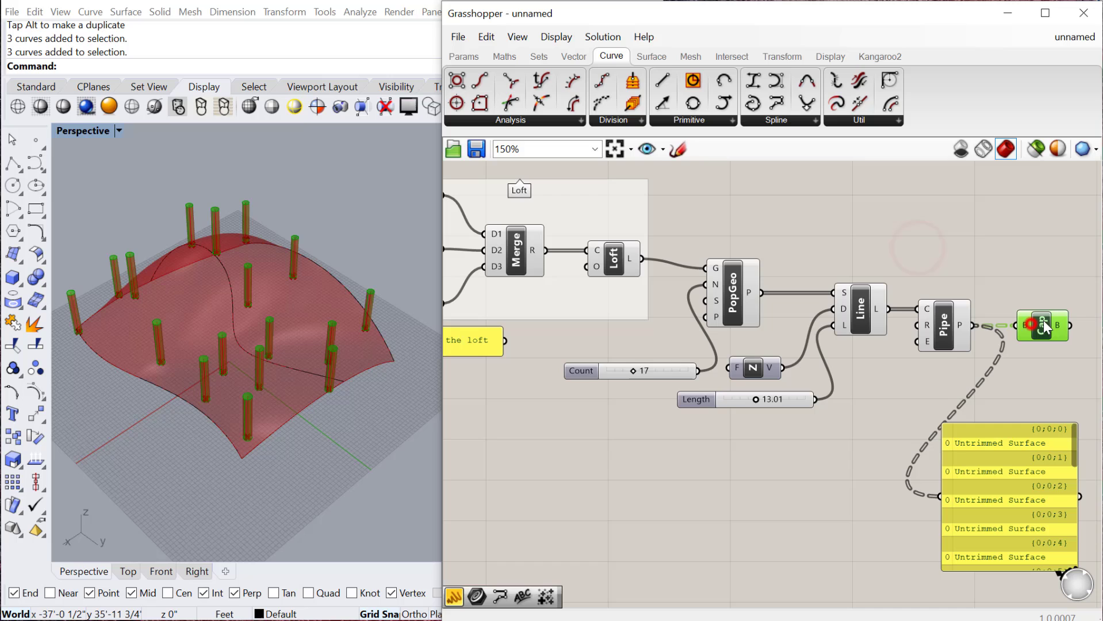
right_drag(918, 342, 826, 315)
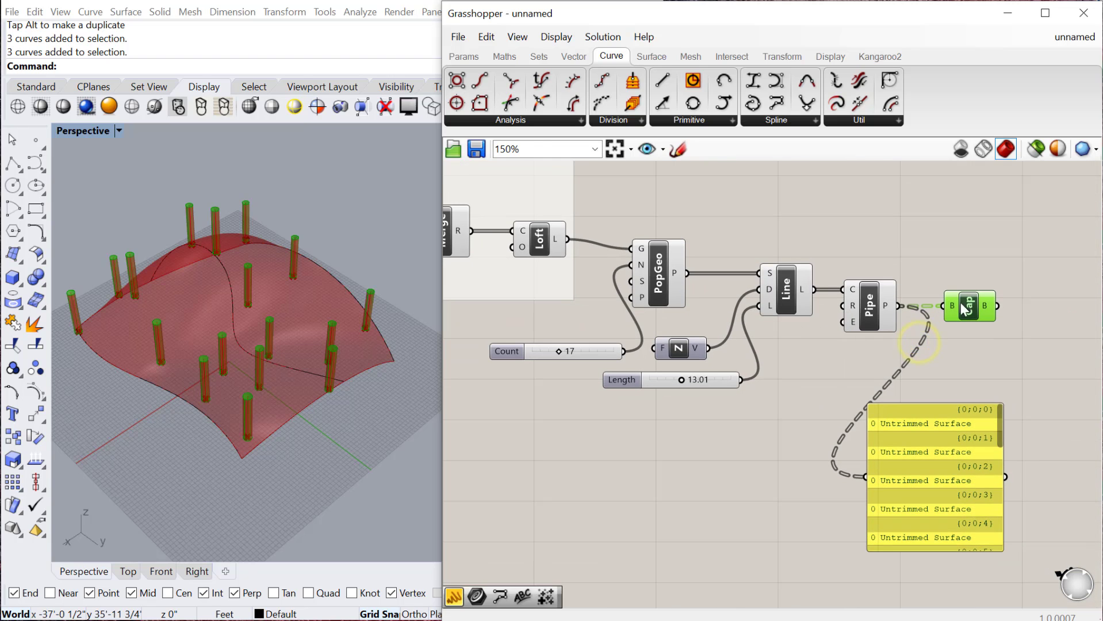
right_click(969, 311)
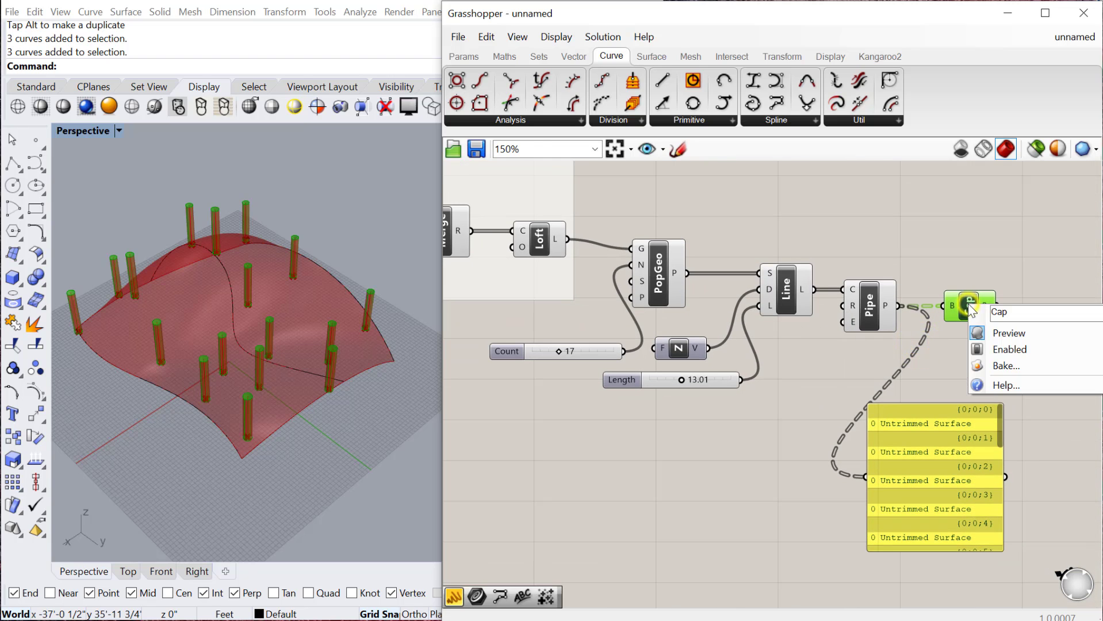
click(1005, 366)
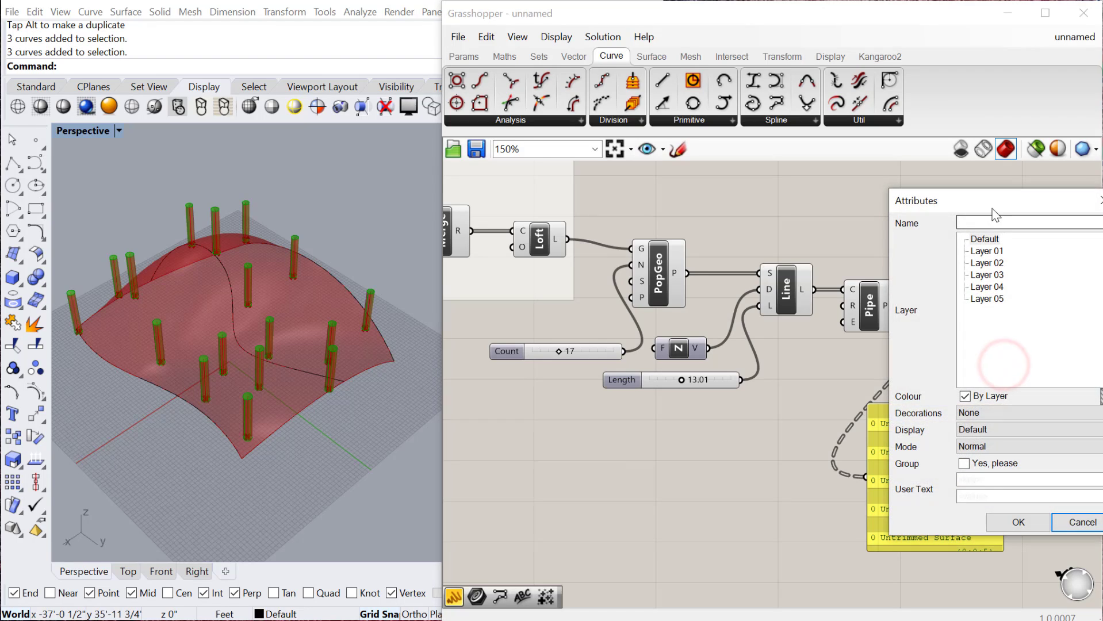
drag(1082, 208, 991, 208)
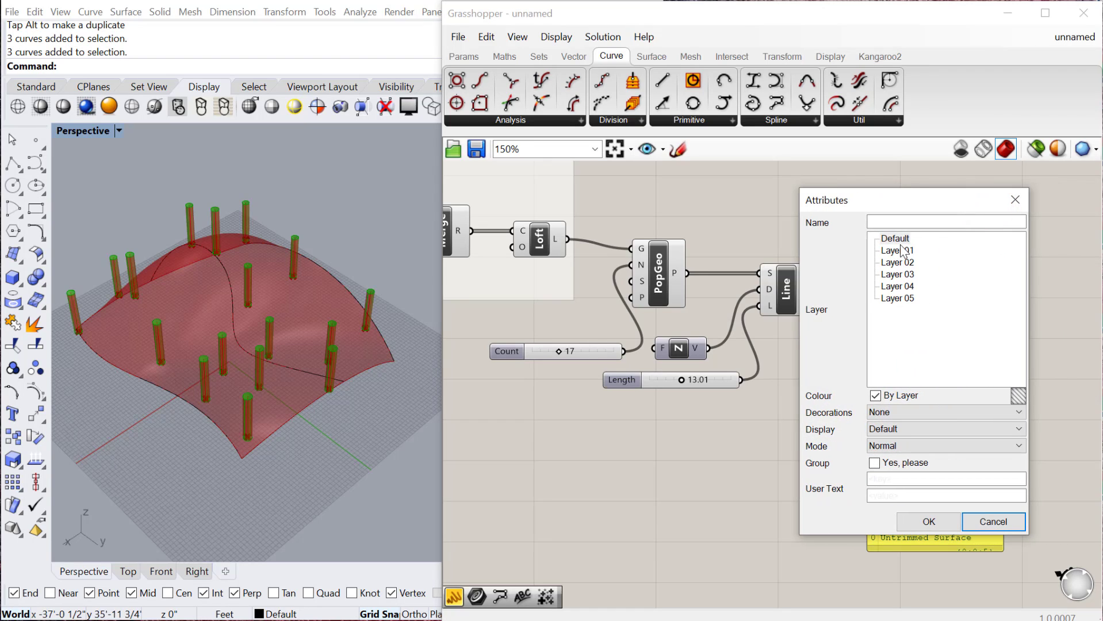
click(908, 262)
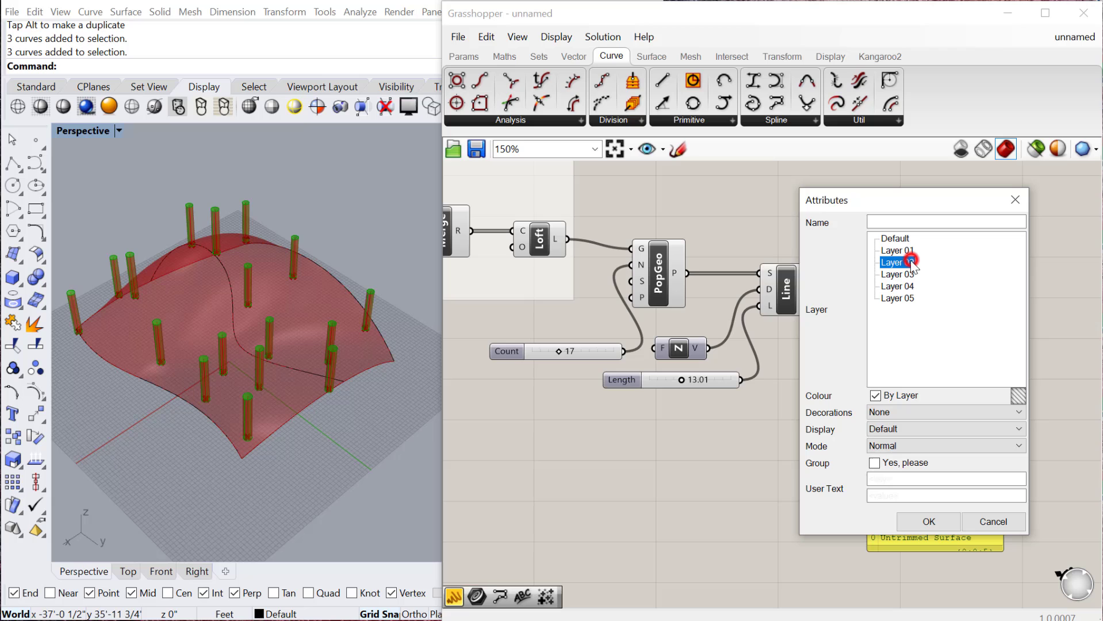
click(927, 521)
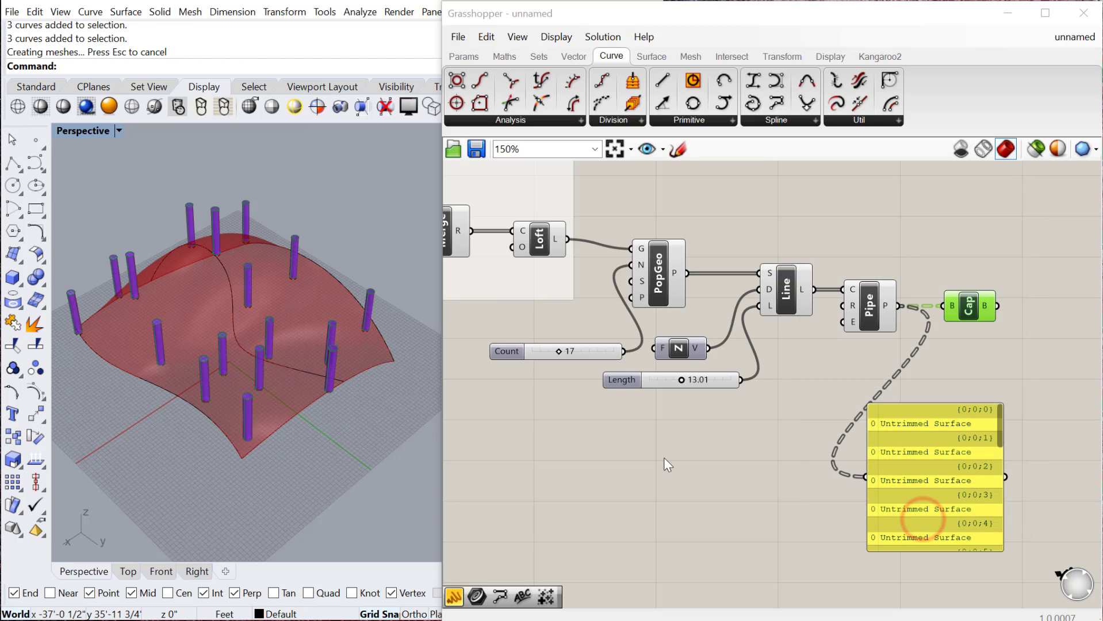
- Move one of the baked purple cylinders in Rhino off the loft surface
drag(312, 471, 163, 282)
scroll(237, 345, down, 2)
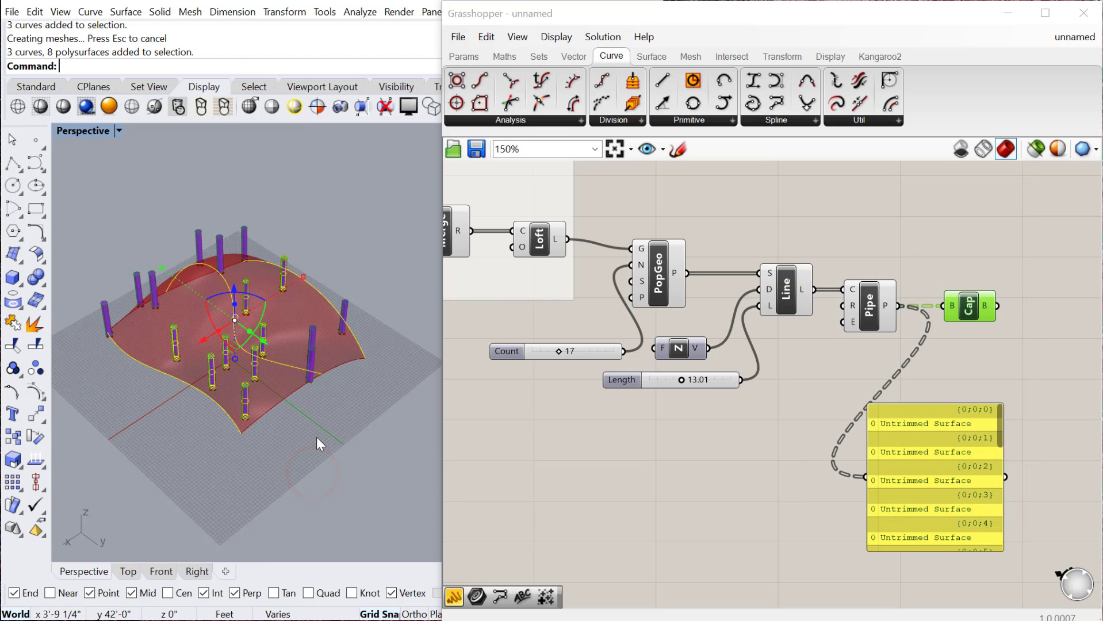
click(317, 437)
click(284, 368)
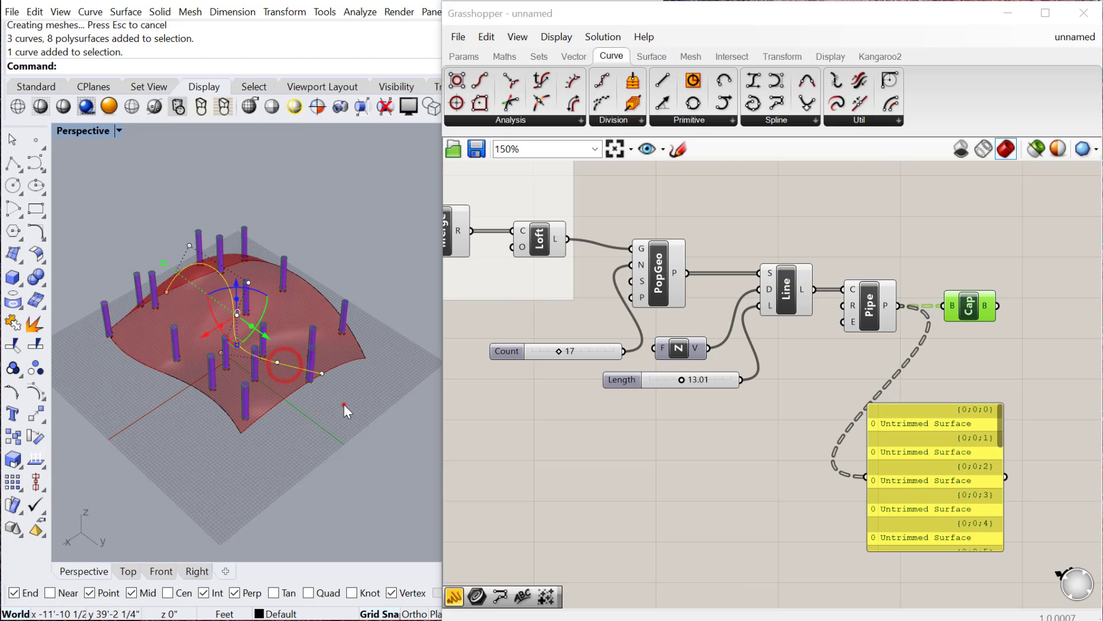
click(314, 342)
scroll(325, 357, up, 3)
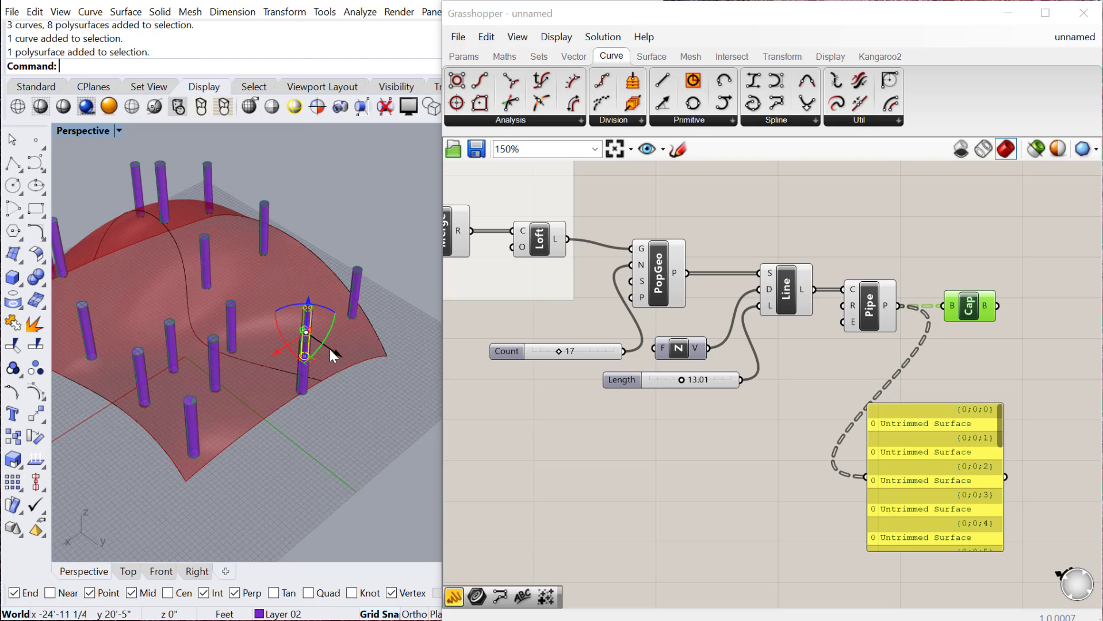
drag(332, 355, 421, 451)
scroll(255, 396, down, 1)
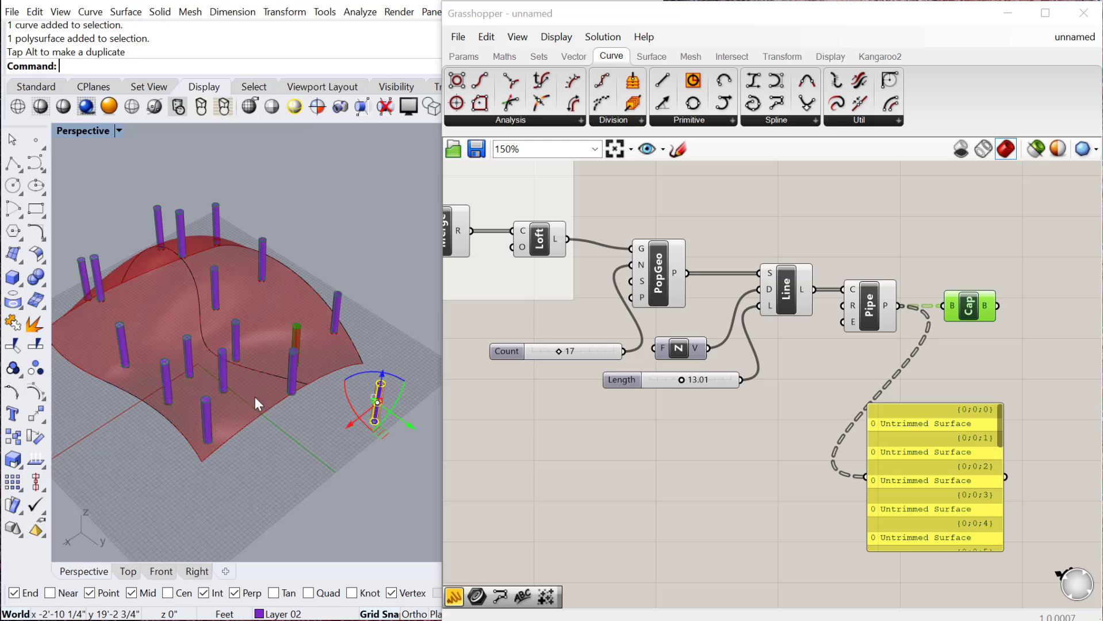
- Inspect the displaced baked cylinder up close and undo its move
scroll(368, 416, up, 3)
click(373, 370)
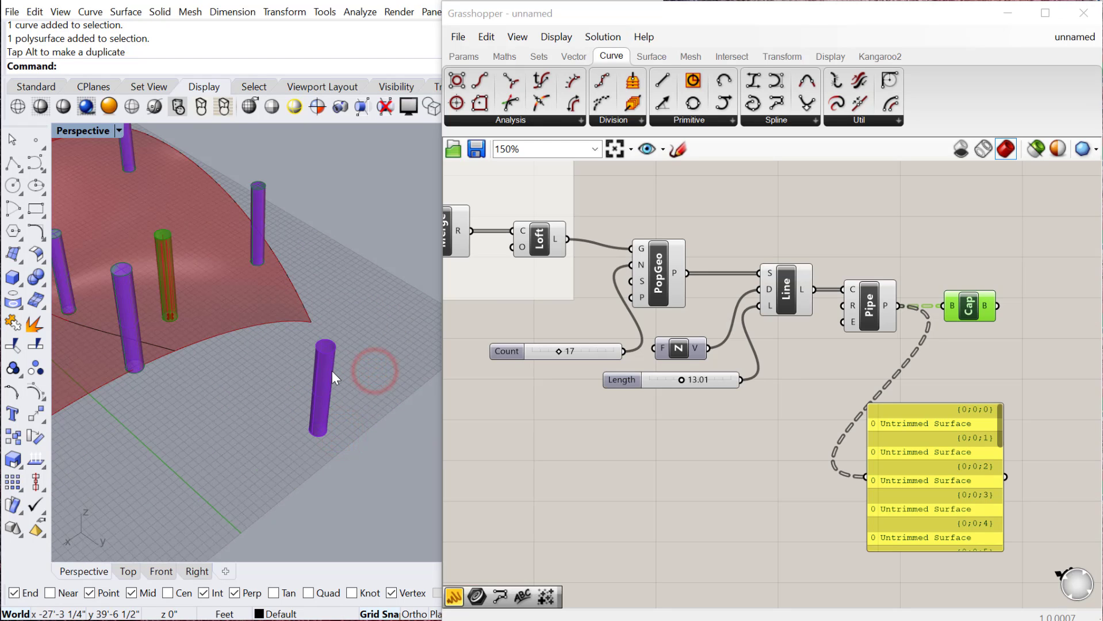
scroll(332, 372, down, 3)
click(333, 373)
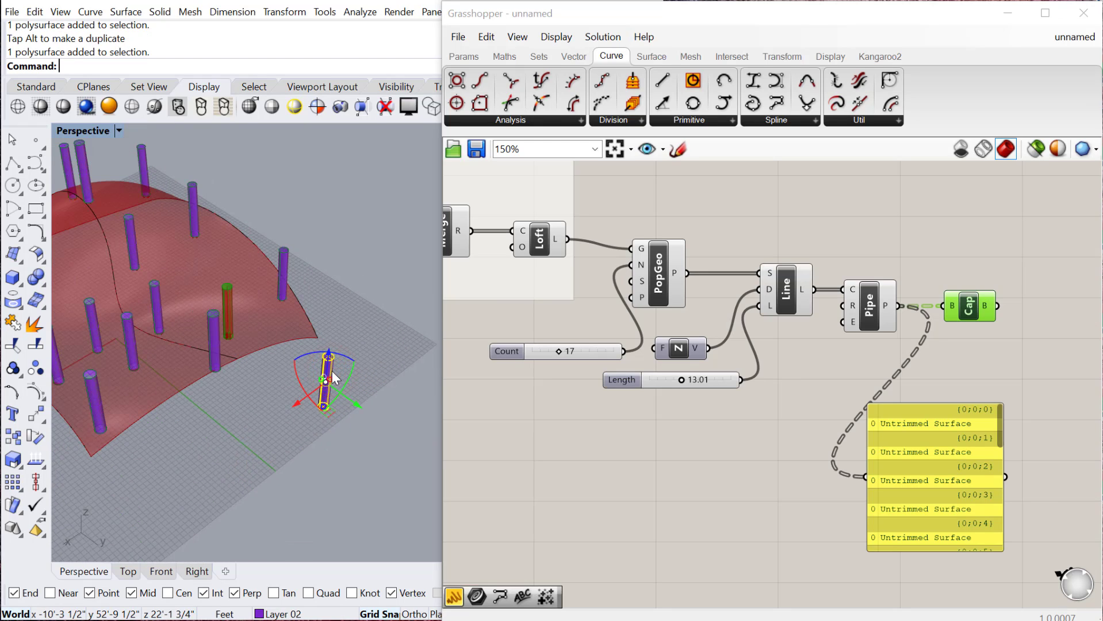
key(ctrl+z)
- Hide the three curves and all the baked cylinders in Rhino with the Hide command
right_drag(397, 403, 248, 340)
scroll(249, 340, down, 3)
drag(344, 452, 73, 175)
text(hide)
key(Return)
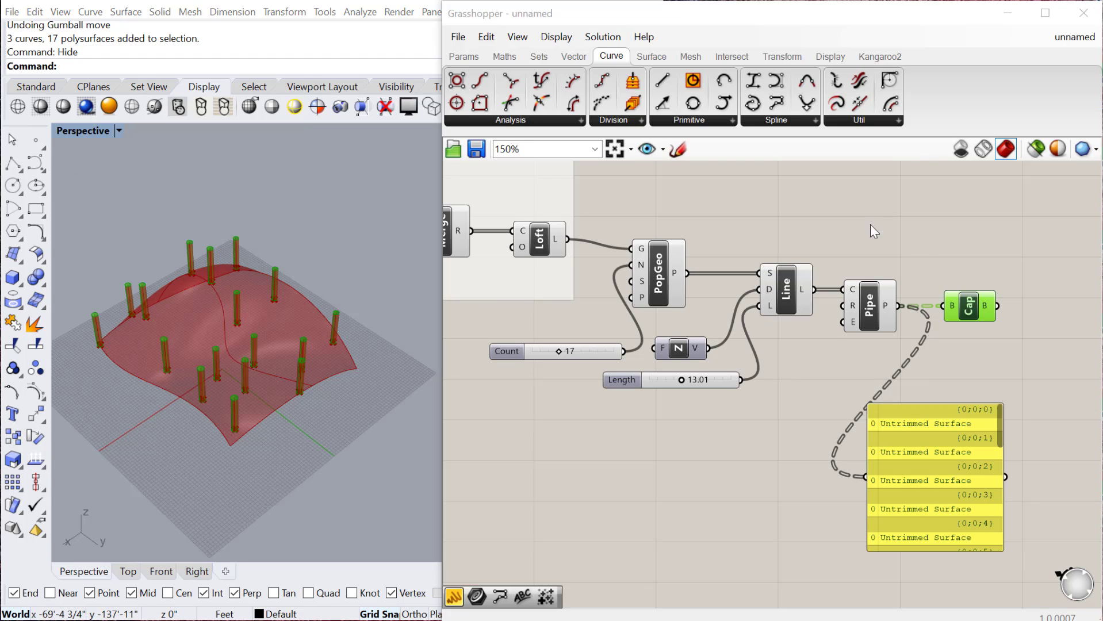
- Move the Cap component slightly farther from the Pipe component on the canvas and leave it deselected
click(948, 255)
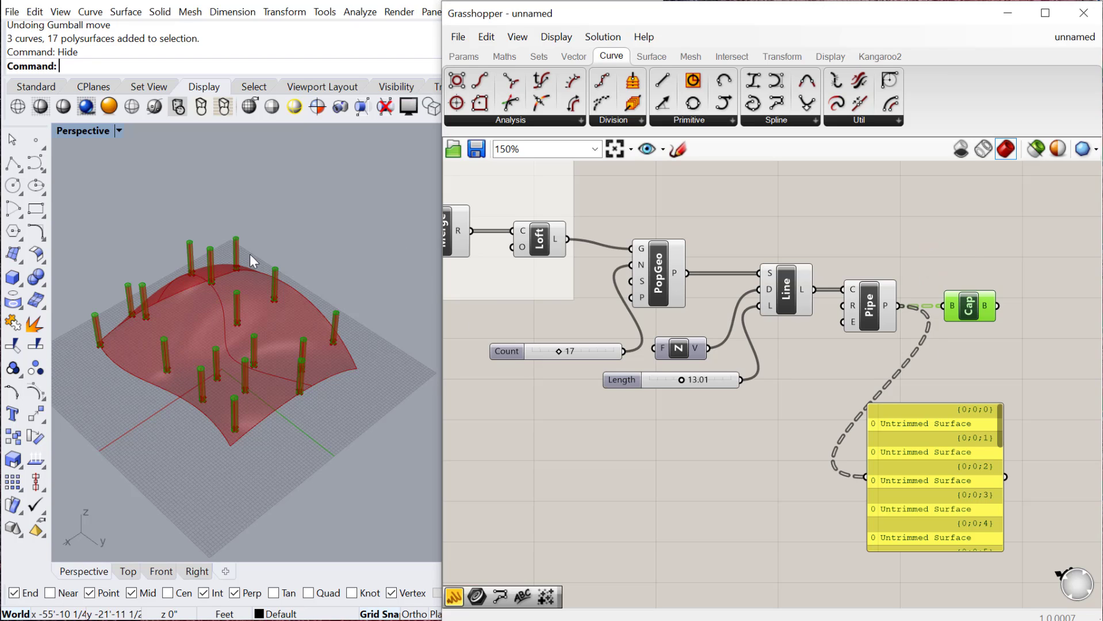
right_drag(893, 350, 733, 372)
scroll(818, 318, up, 2)
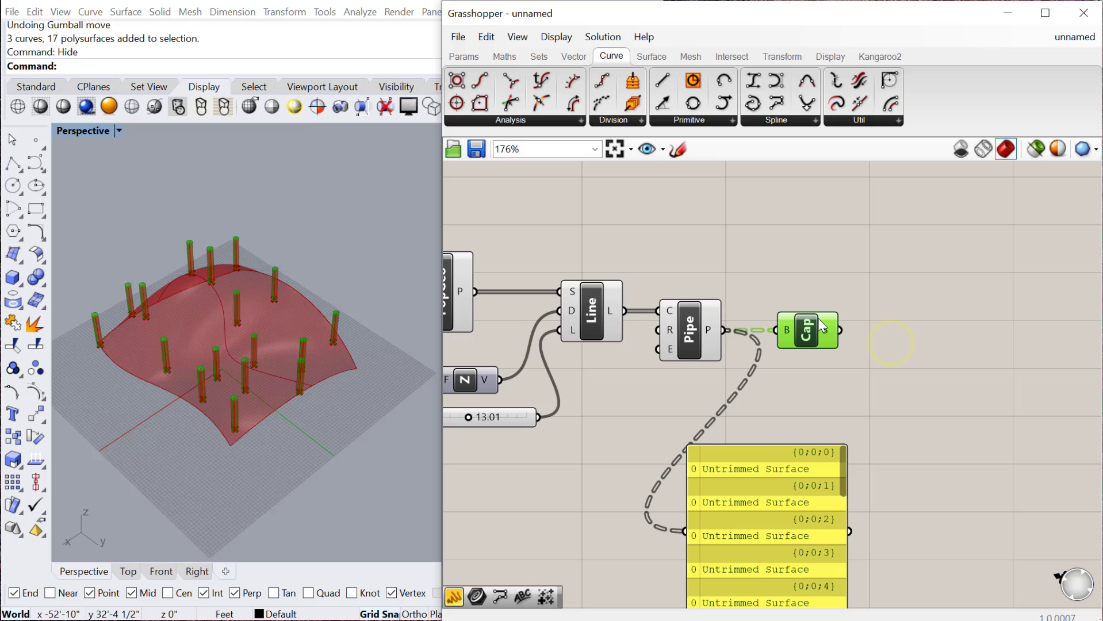
click(805, 328)
click(893, 311)
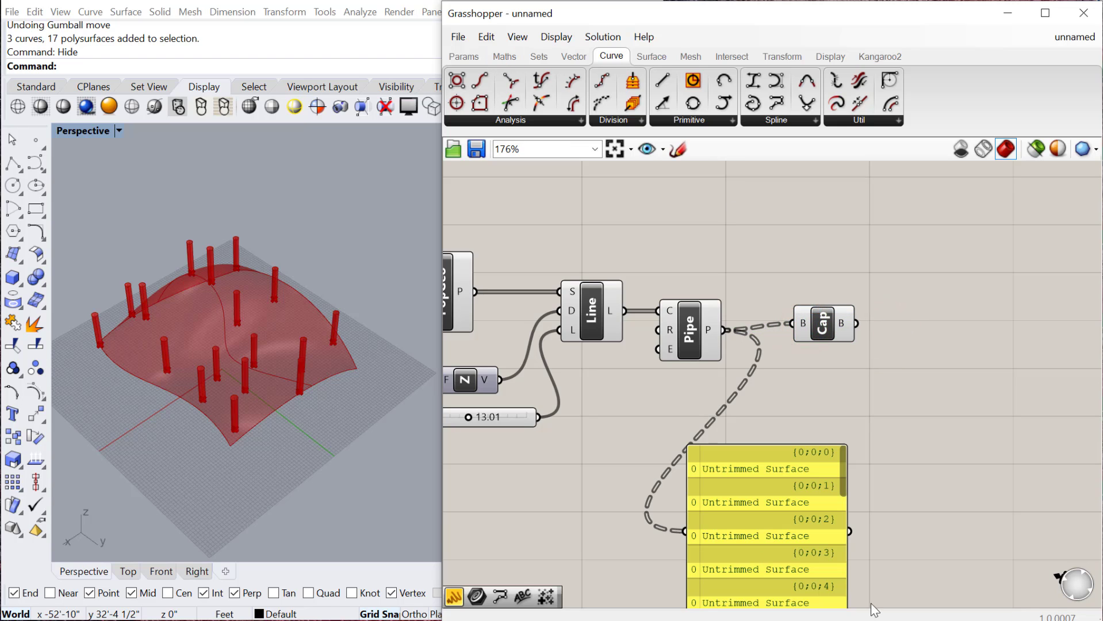
- Add a Custom Preview component beside Cap and connect Cap's output to its geometry input
click(820, 56)
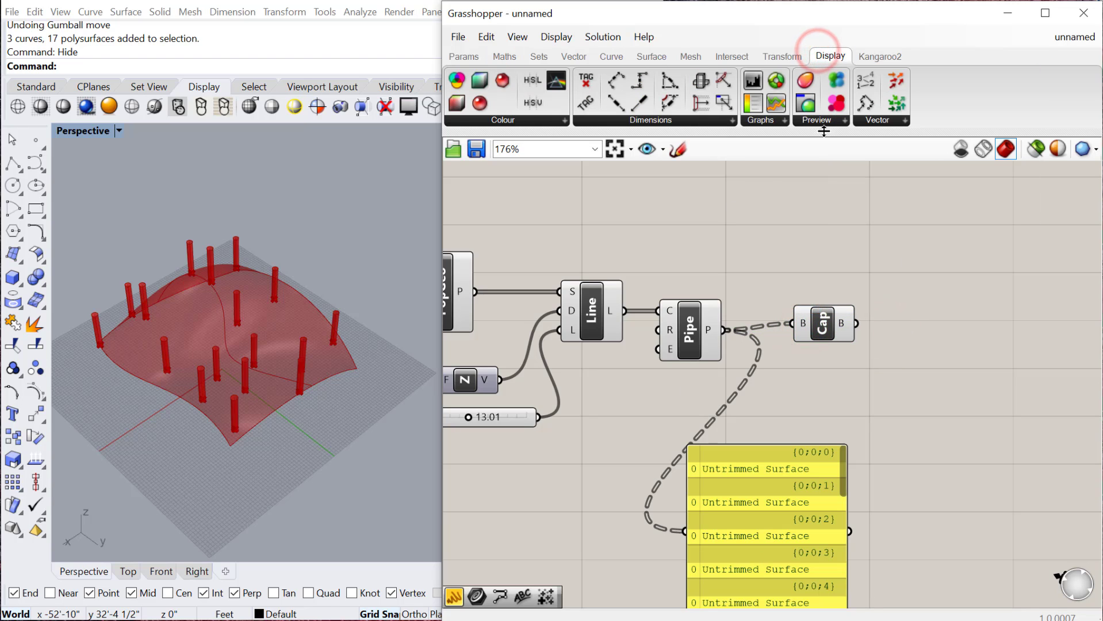
click(841, 120)
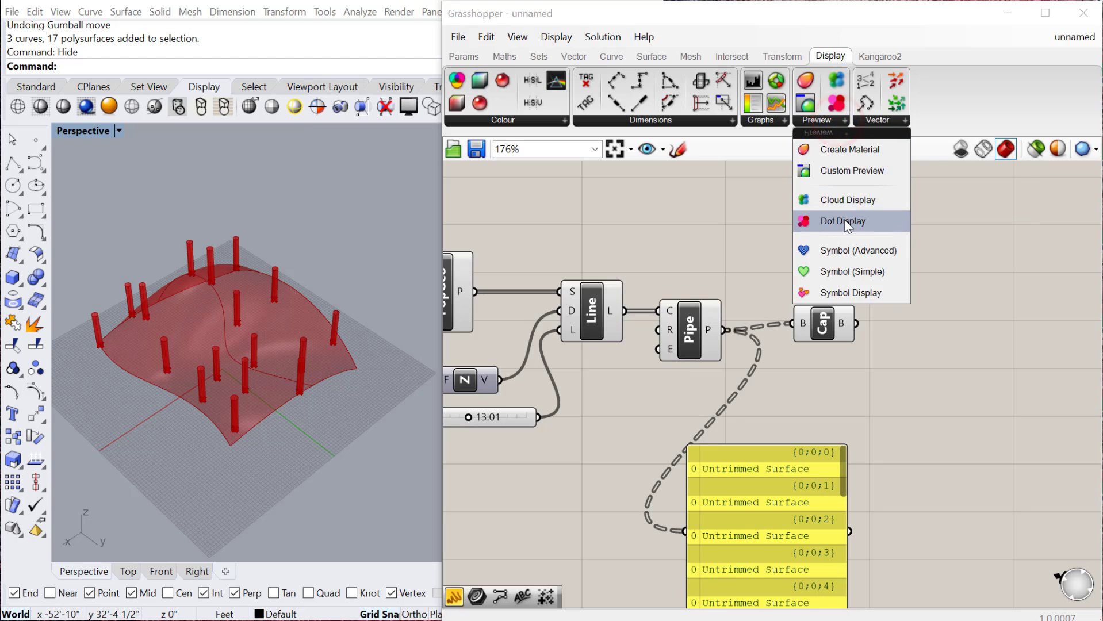
click(844, 171)
click(911, 396)
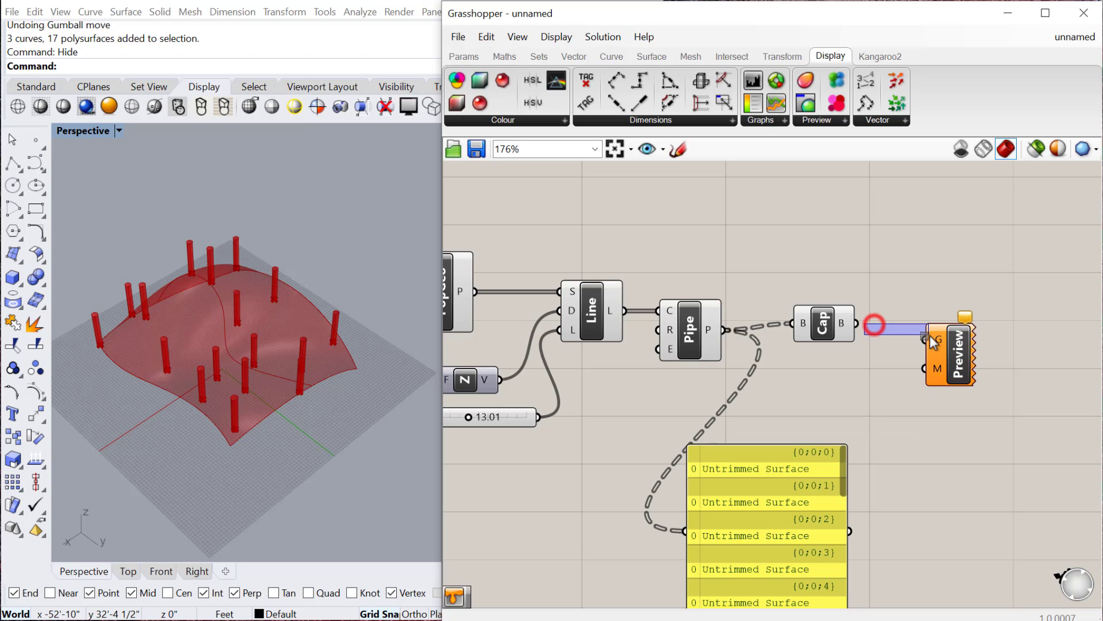
drag(857, 323, 924, 339)
click(857, 387)
double_click(857, 387)
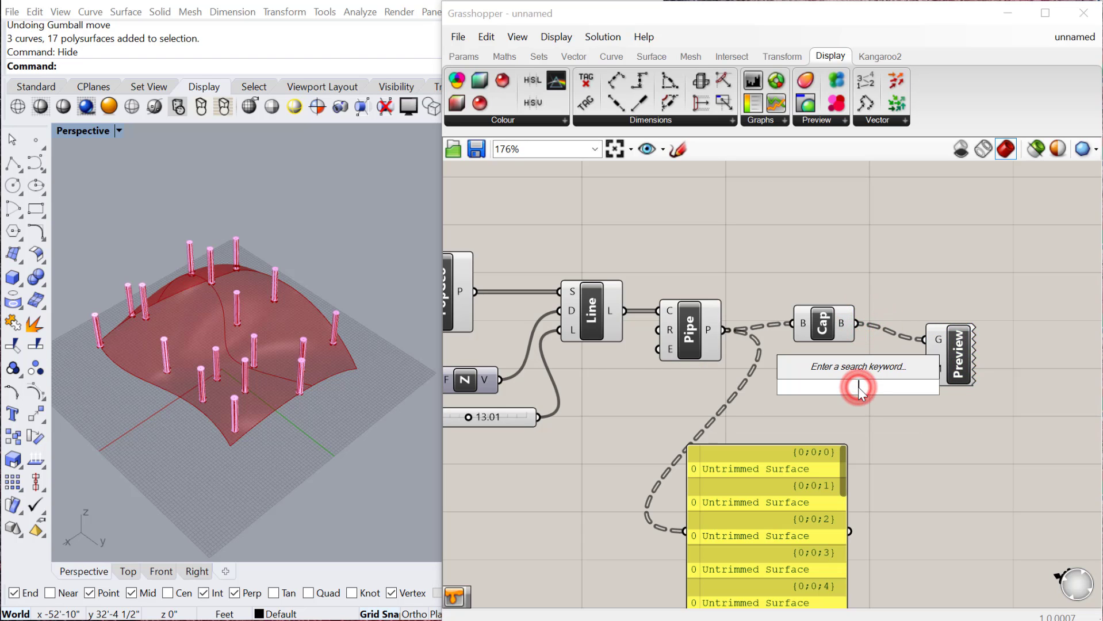
click(512, 120)
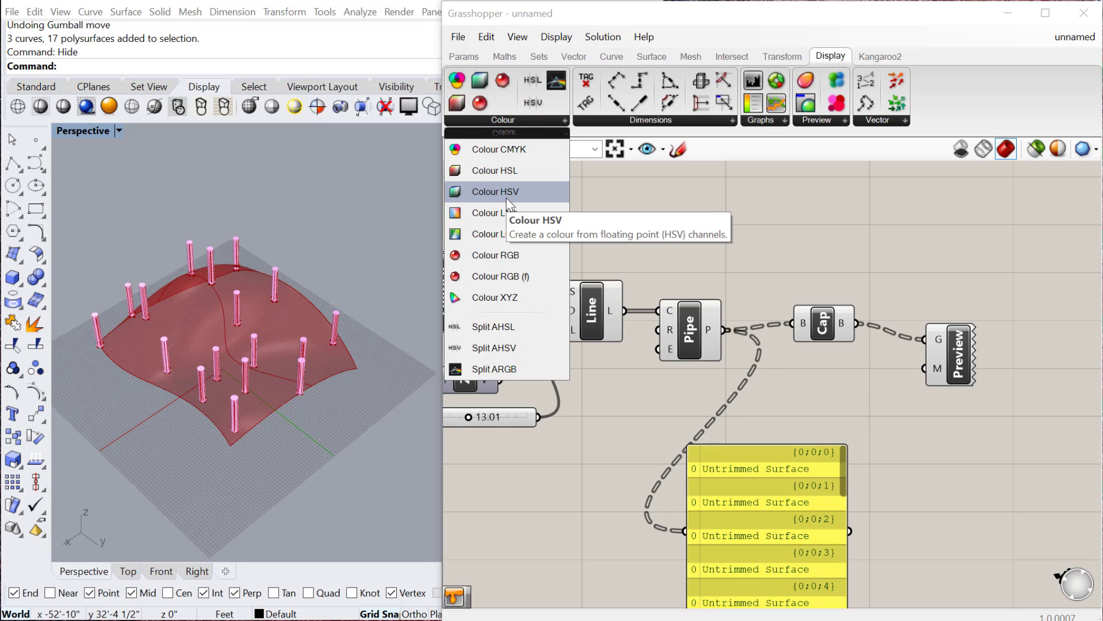
- Add a Colour Swatch below Cap and connect it to the material input of the Custom Preview component
click(463, 56)
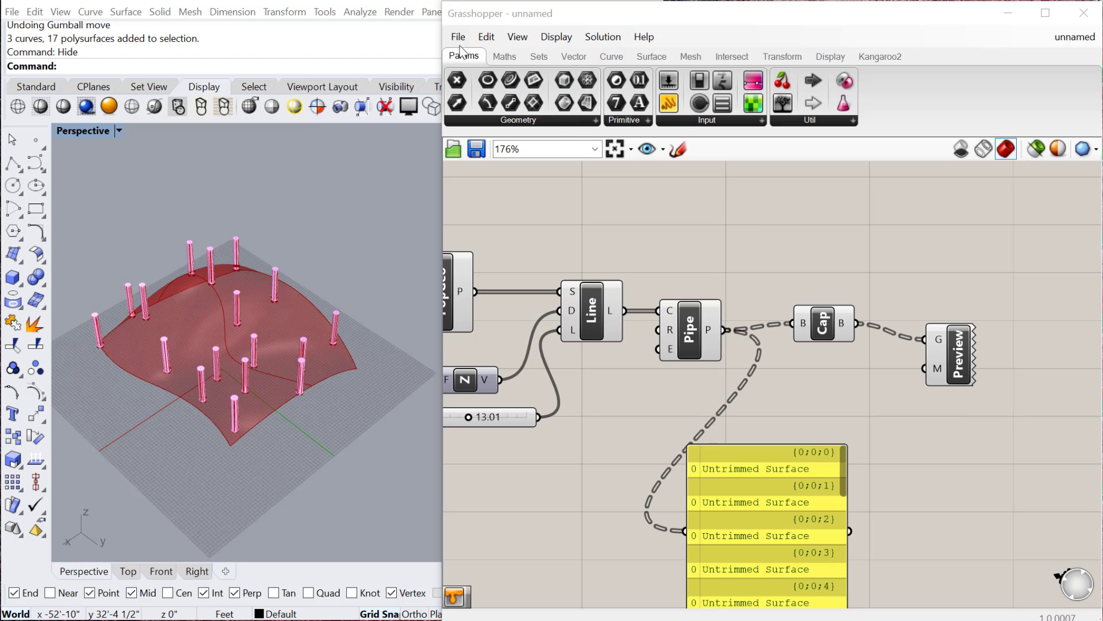
click(723, 122)
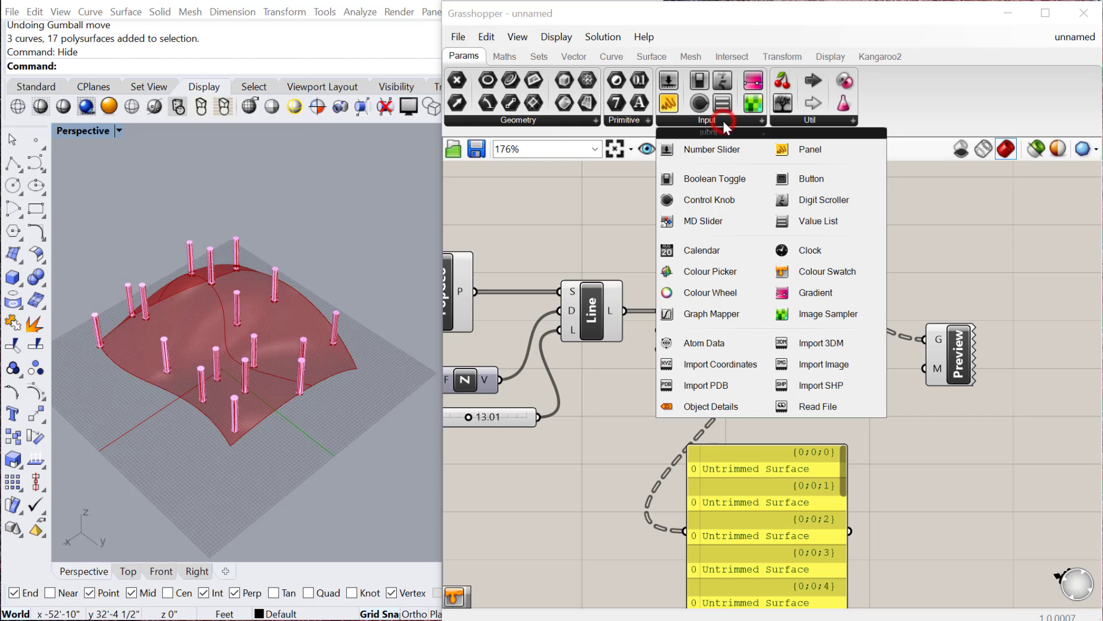
click(821, 271)
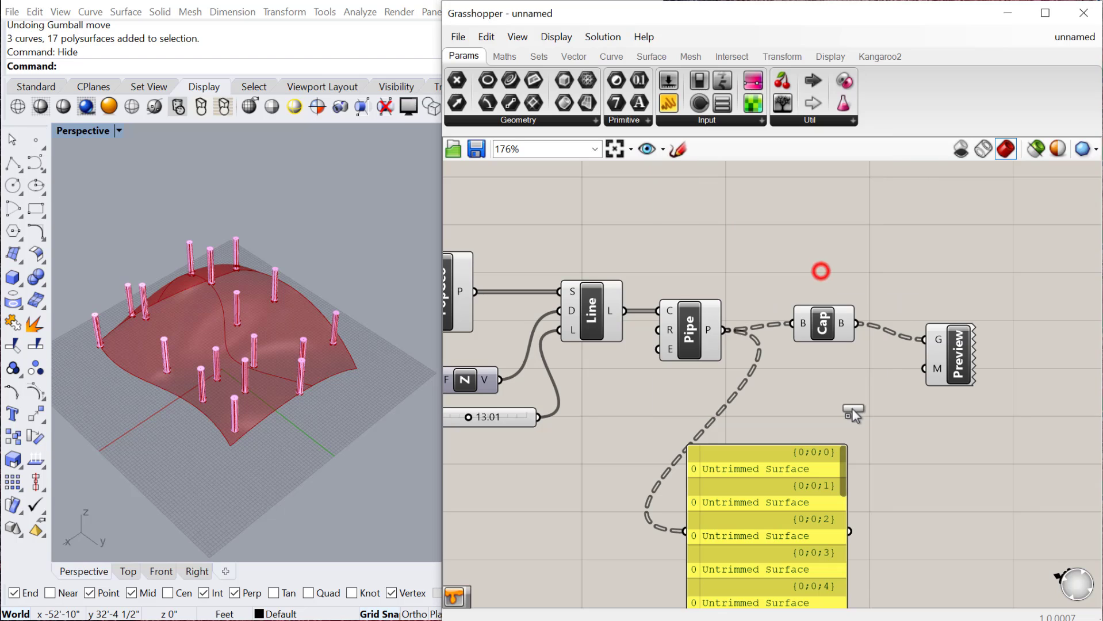
click(841, 386)
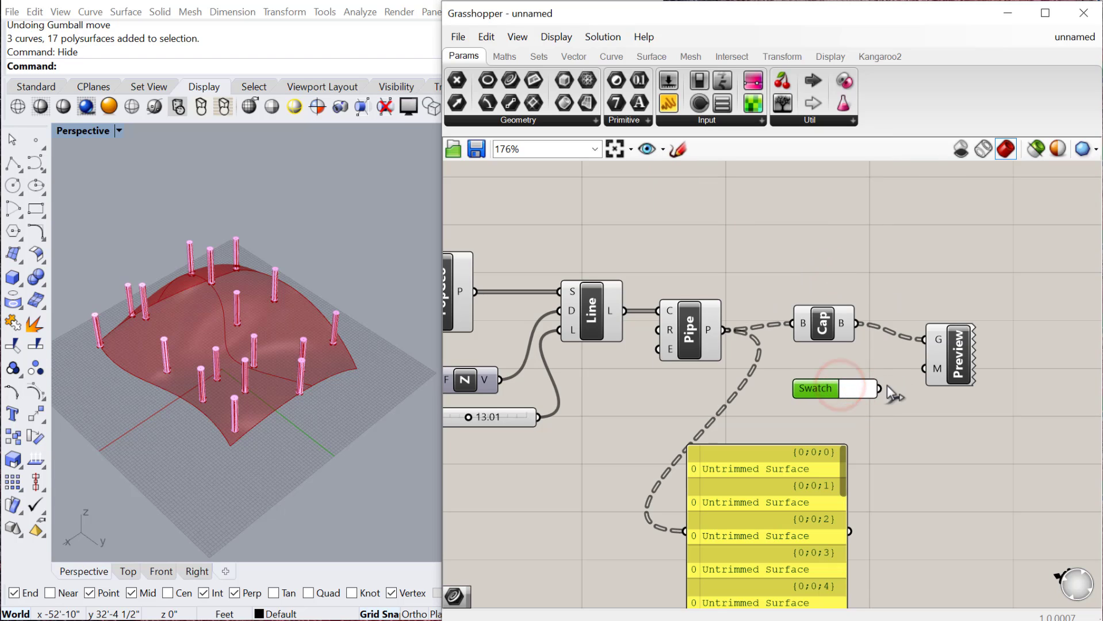
drag(879, 388, 964, 349)
- Turn off the preview of the Cap component
click(874, 266)
right_drag(184, 324, 202, 323)
drag(824, 359, 790, 299)
right_click(801, 263)
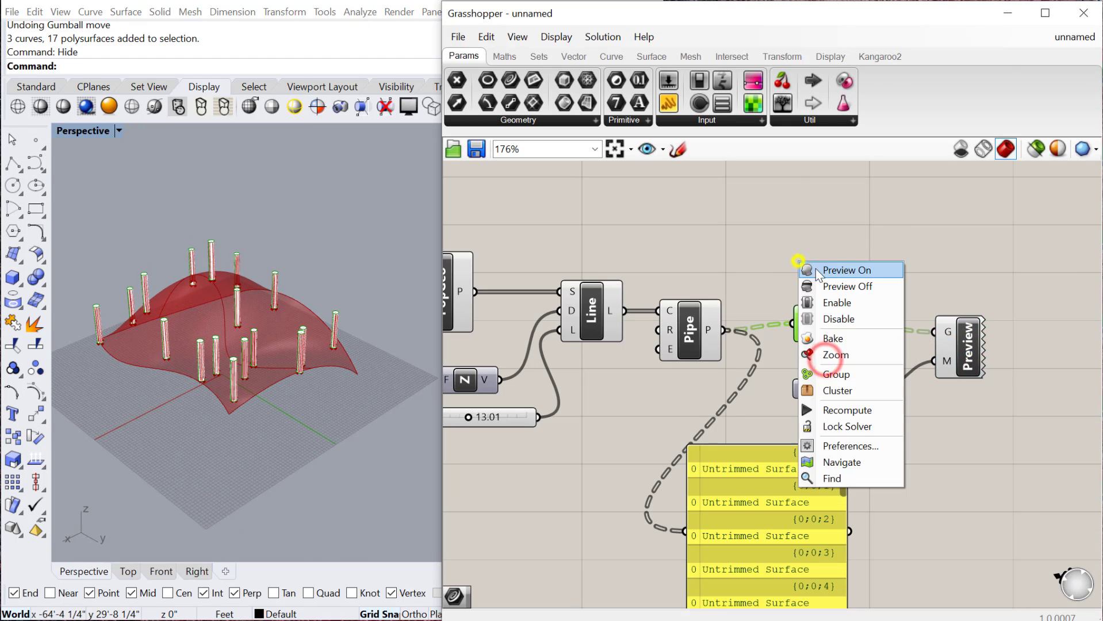
click(822, 285)
- Nudge the Custom Preview component and turn off the previews of the Line and Pipe components
click(963, 352)
drag(971, 366, 971, 362)
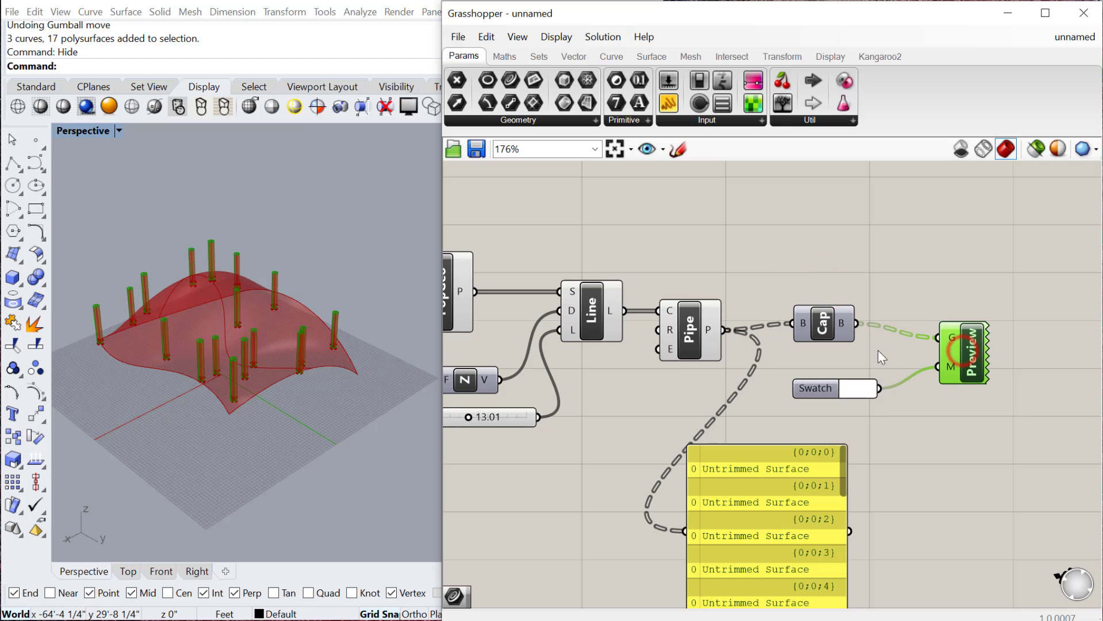
drag(706, 386, 523, 239)
right_click(654, 229)
click(693, 257)
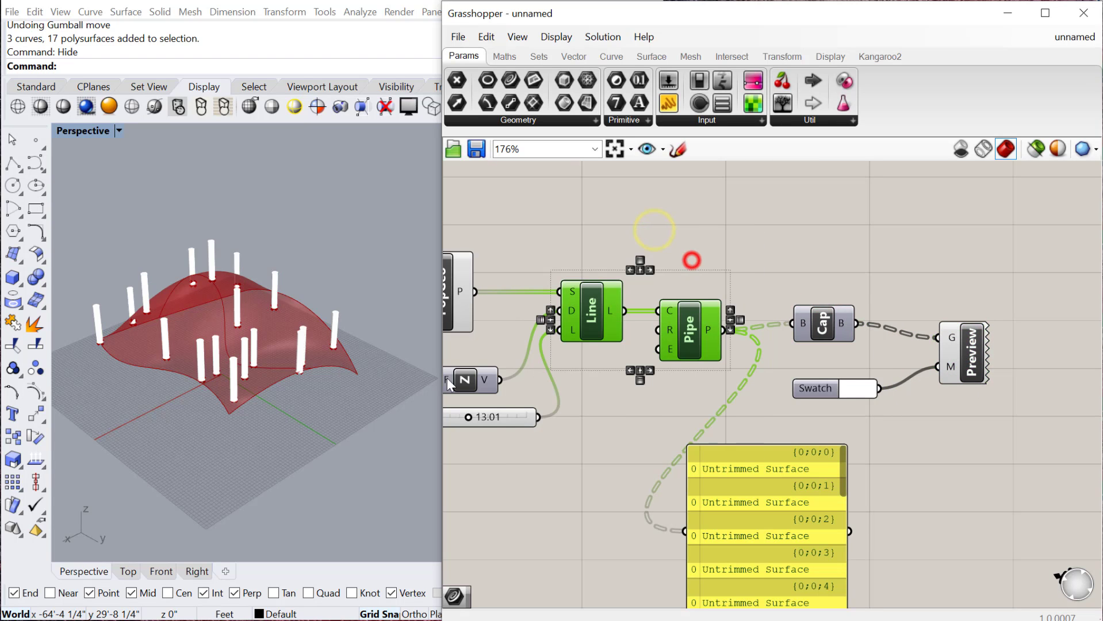
right_drag(140, 368, 190, 368)
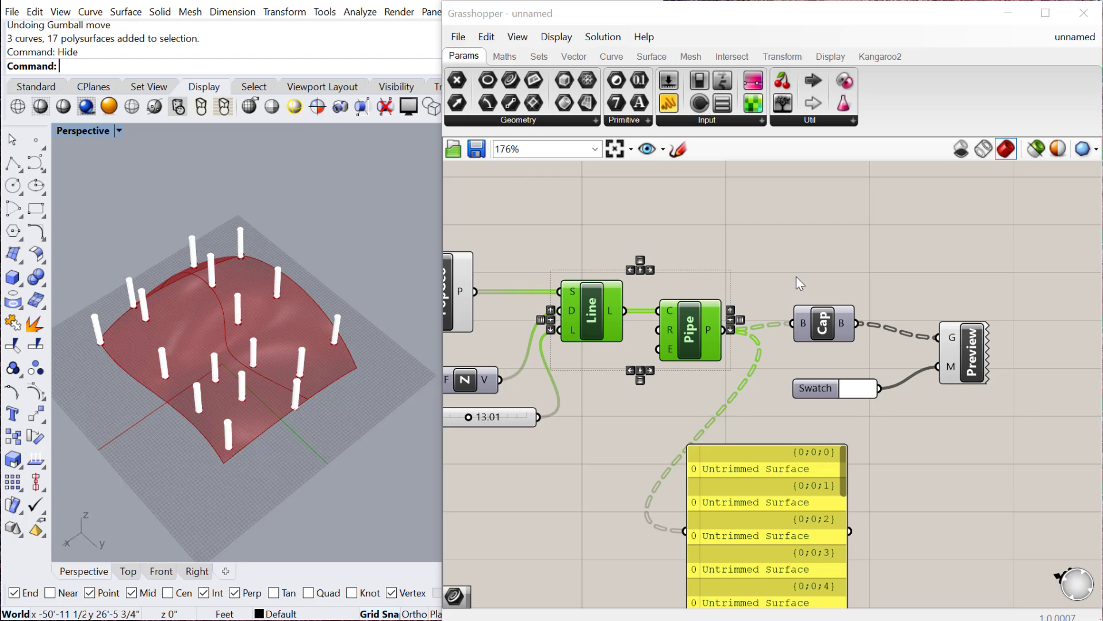
- Examine the colored pipes on the loft surface together with the Swatch and Custom Preview components that produce them
click(826, 251)
scroll(828, 302, down, 1)
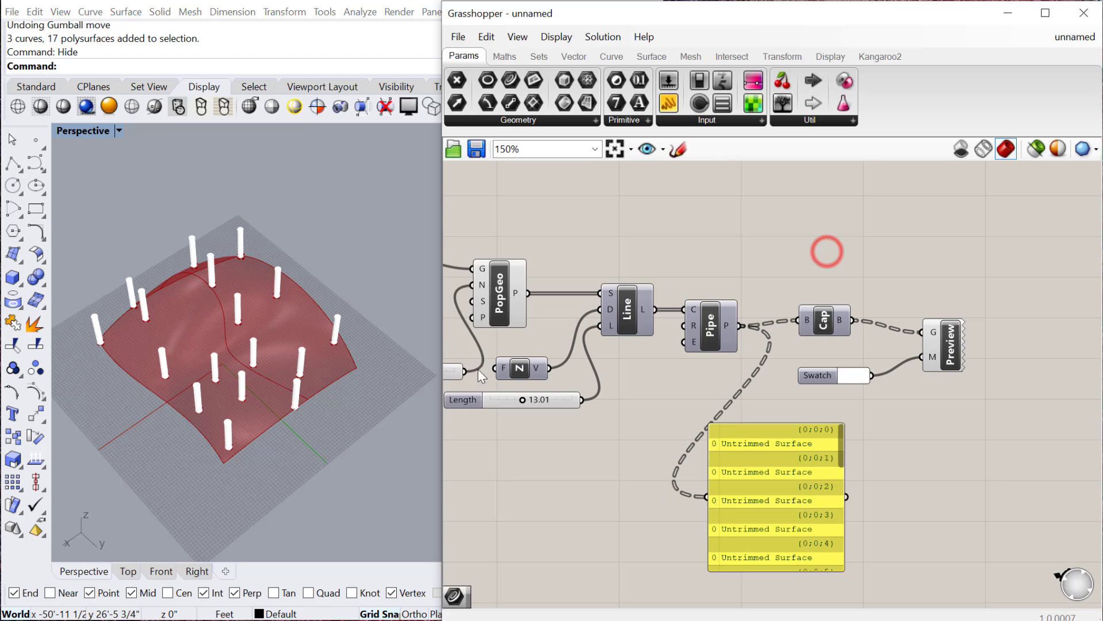
right_drag(479, 369, 552, 364)
right_drag(300, 310, 299, 297)
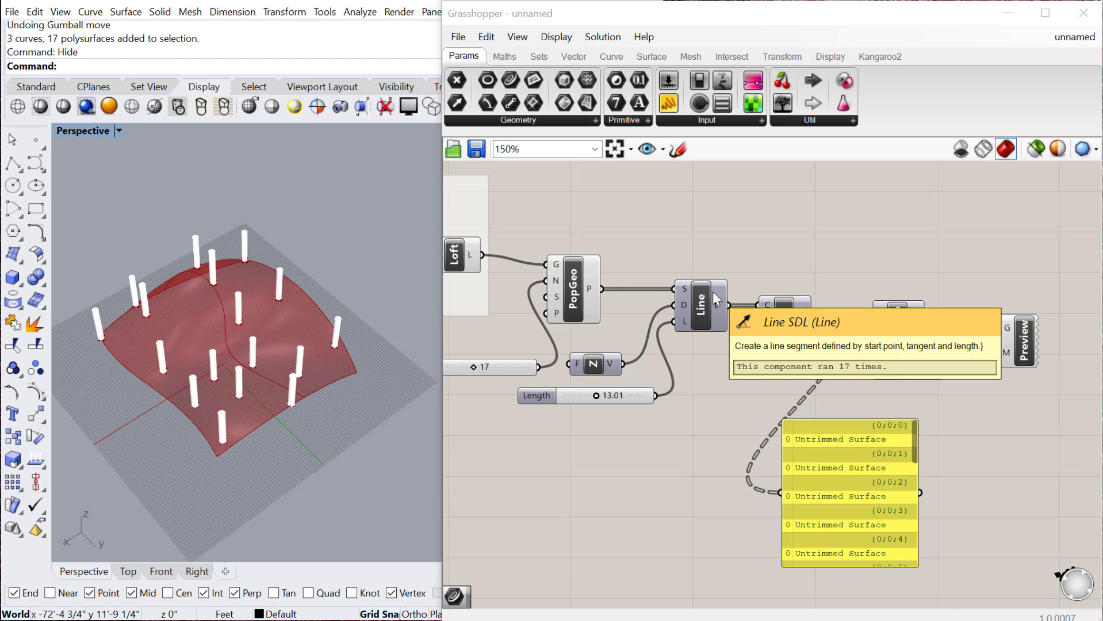
drag(1081, 417, 920, 311)
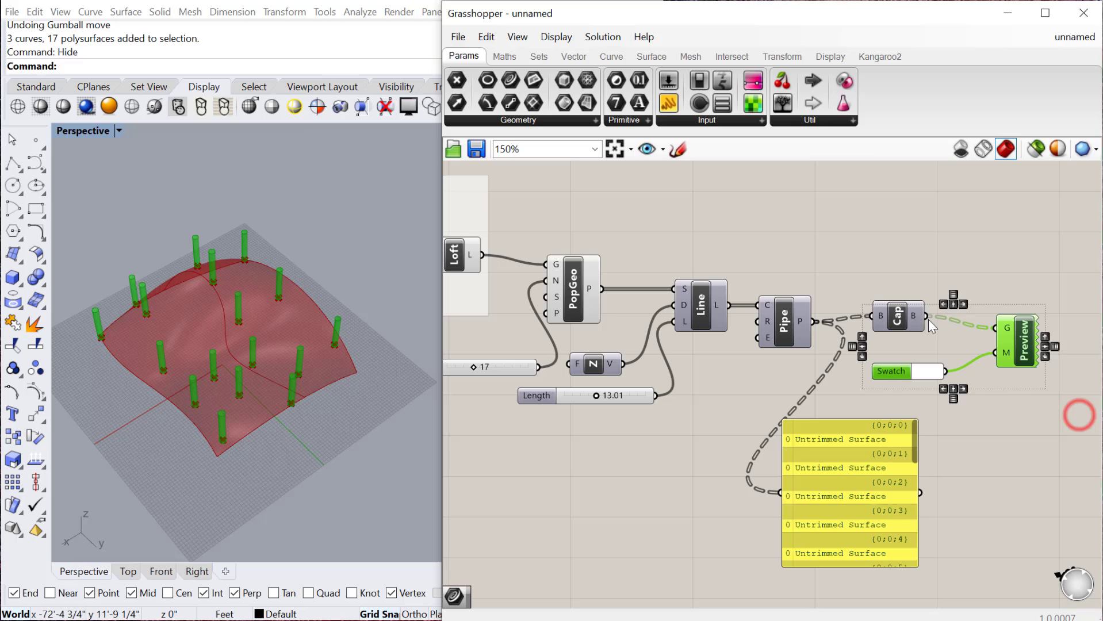
click(314, 230)
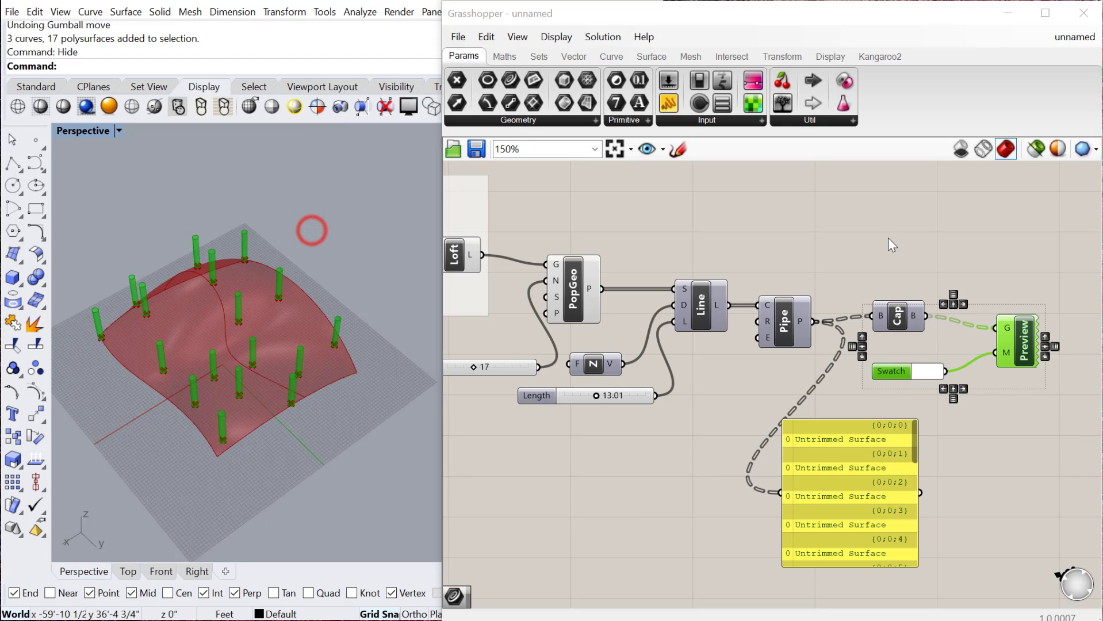
click(896, 207)
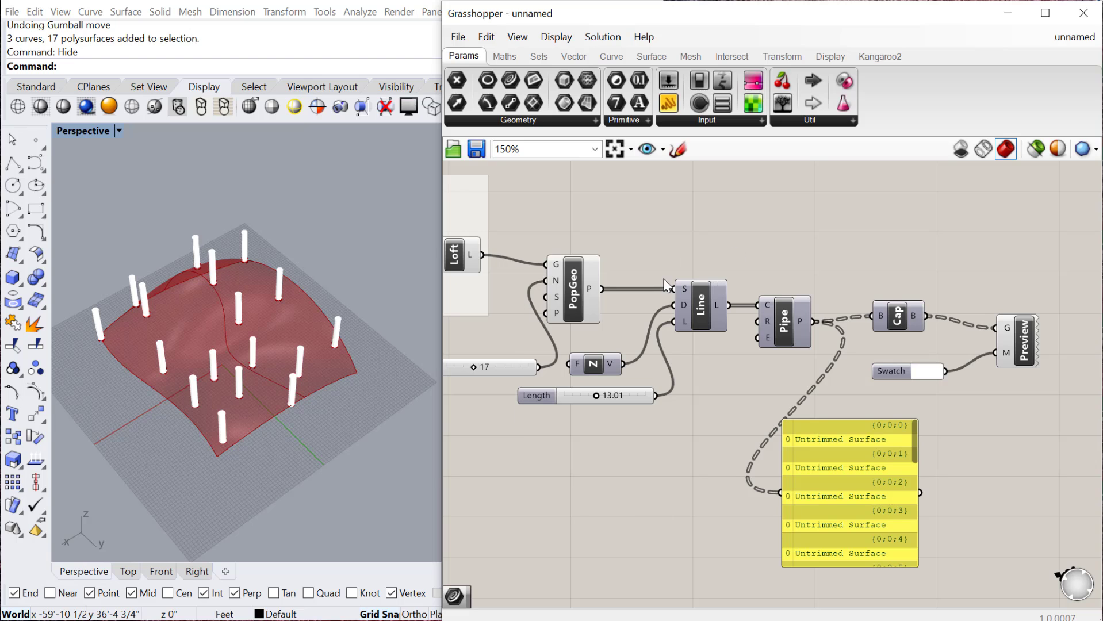
right_drag(665, 285, 678, 281)
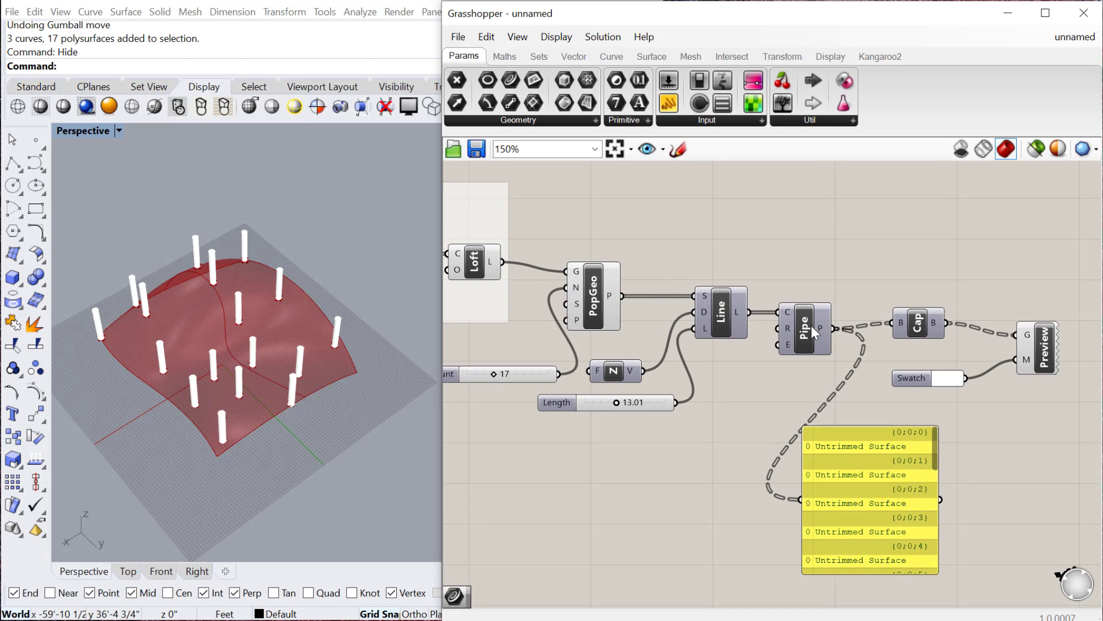
- Disable the Pipe component
mouse_move(811, 326)
click(805, 329)
right_click(805, 329)
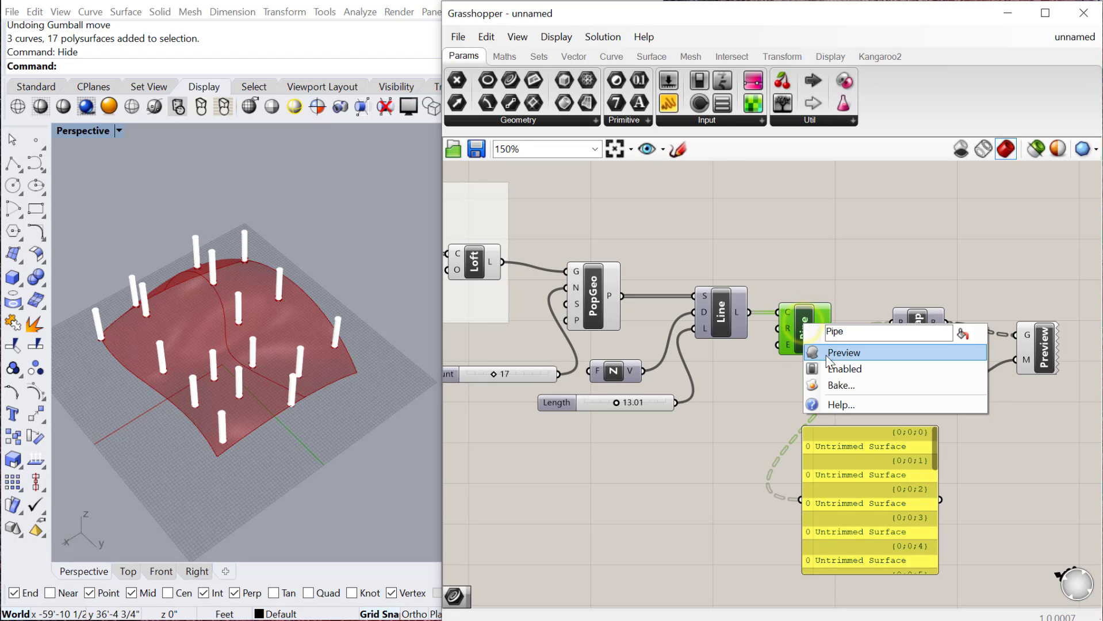
click(857, 372)
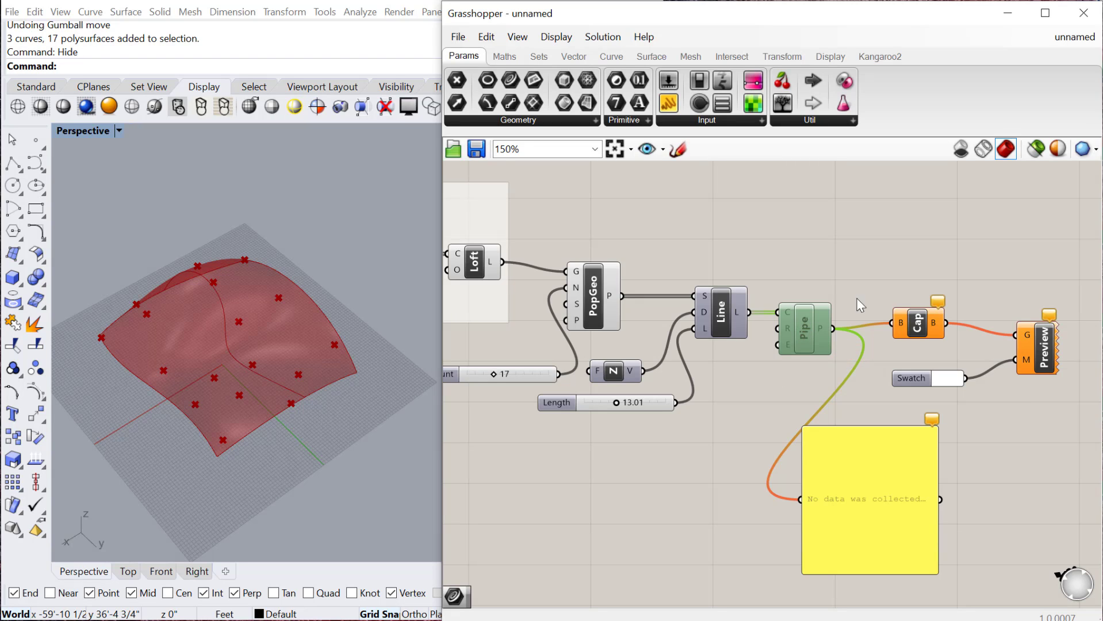
- Set the Count slider to 22 and the Length slider to 8.53
click(806, 219)
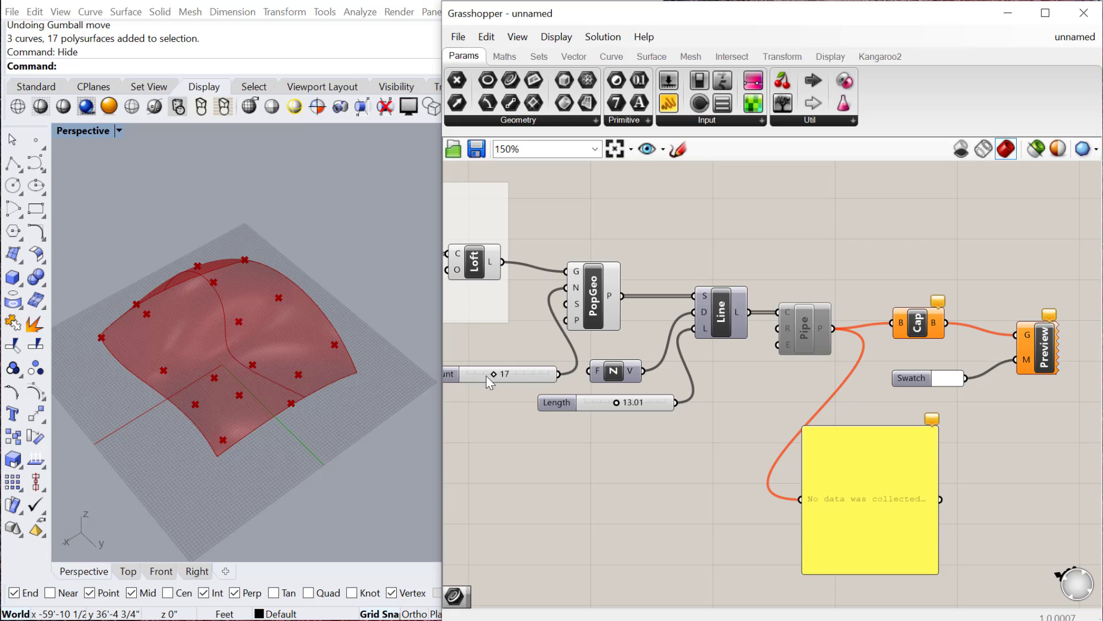
drag(501, 378, 508, 377)
drag(599, 407, 604, 404)
- Enable the Pipe component again
right_click(818, 326)
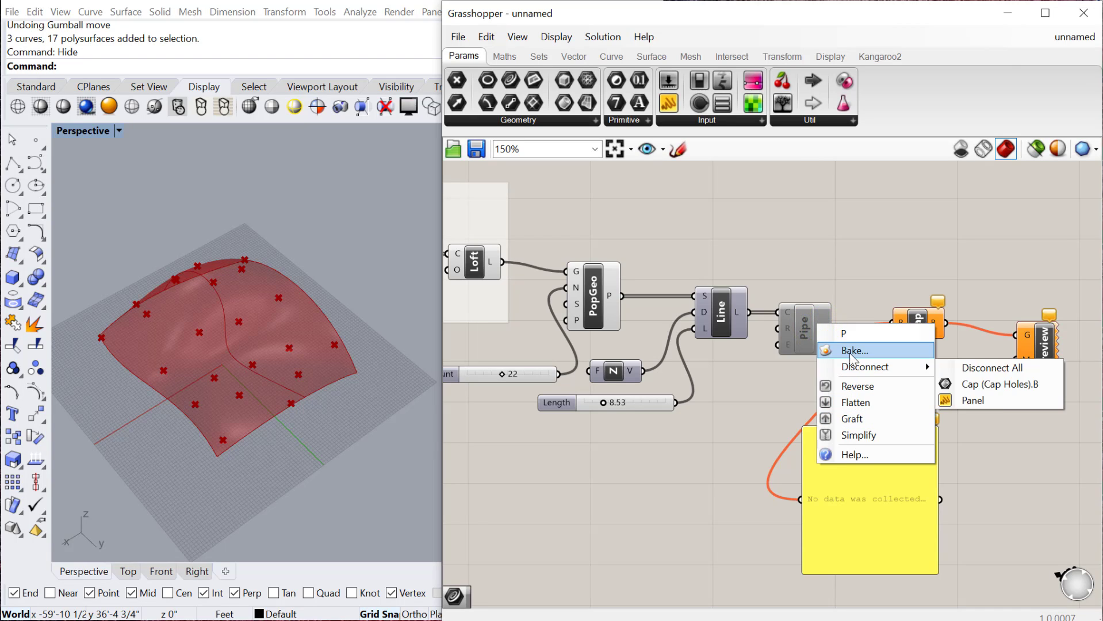
click(810, 264)
right_click(806, 328)
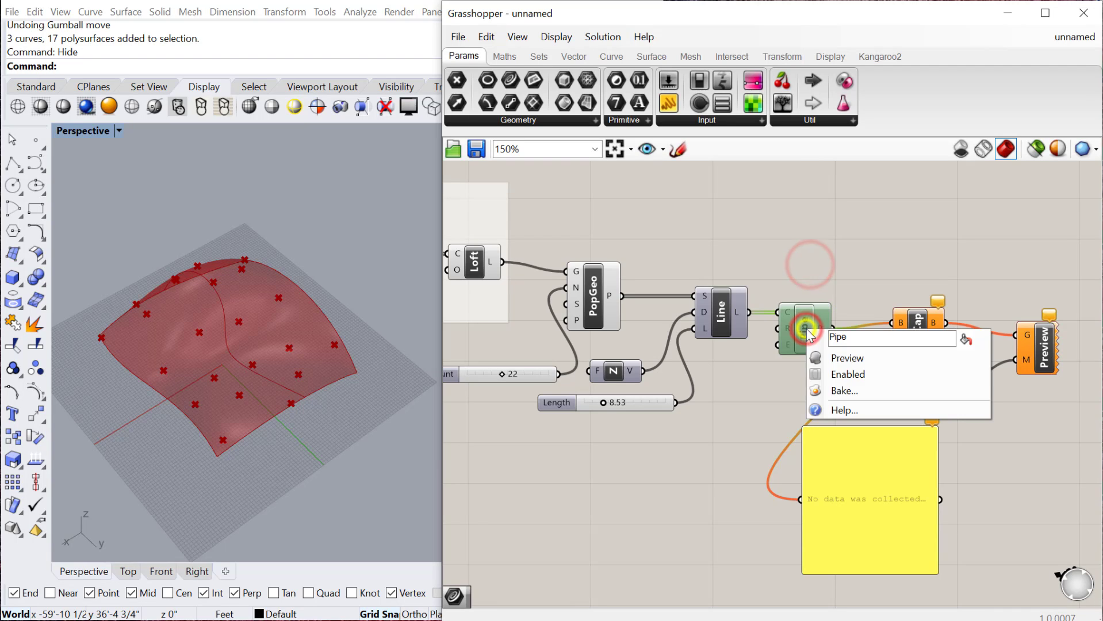
click(829, 377)
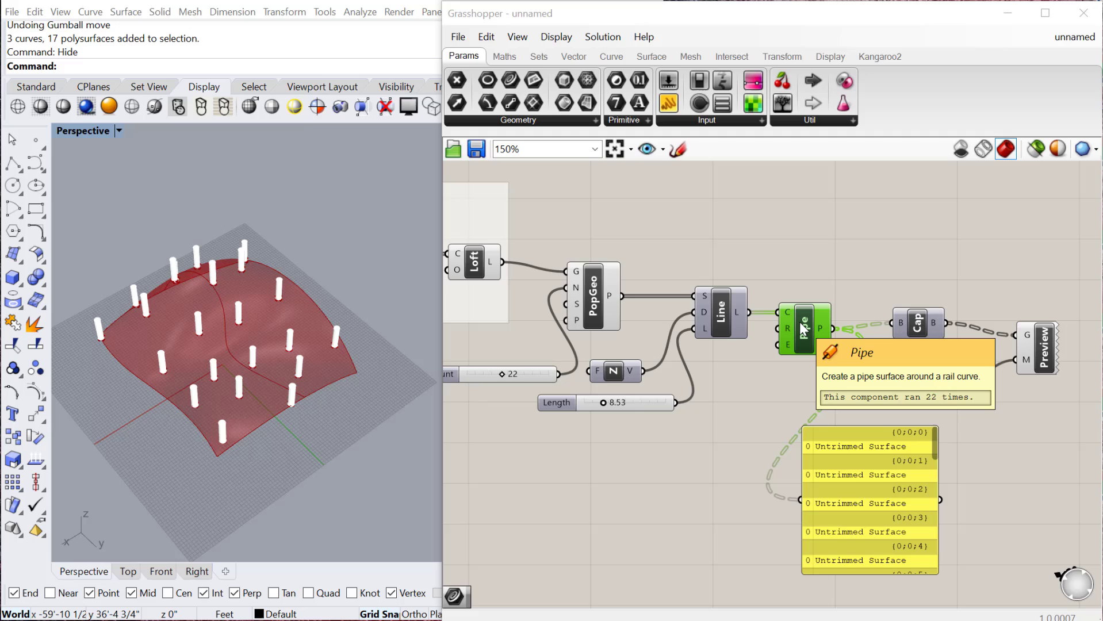
click(460, 36)
click(465, 37)
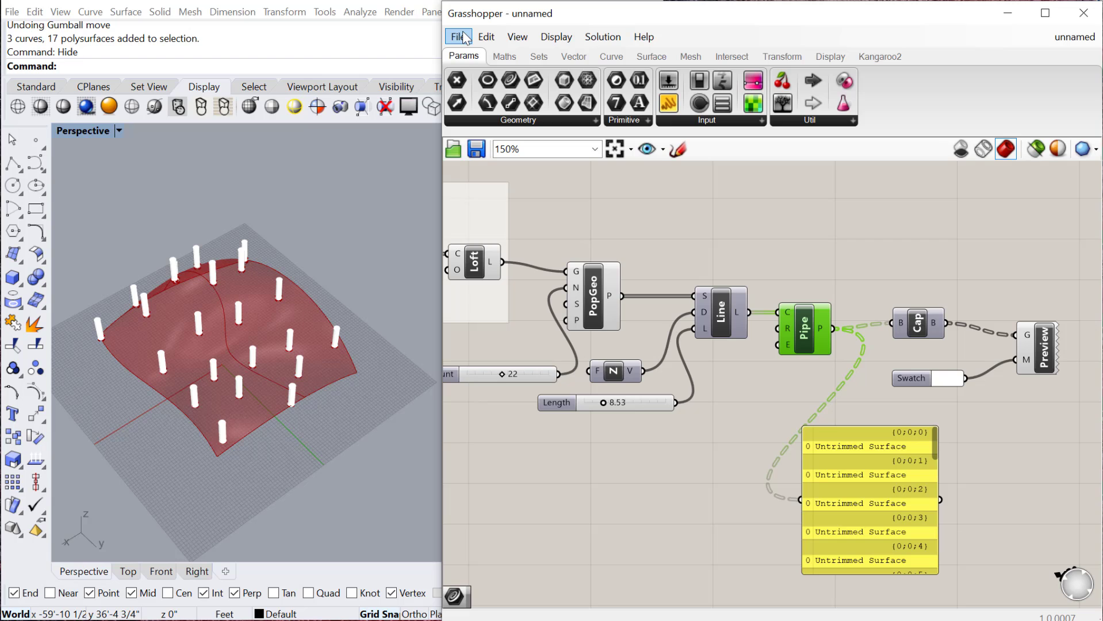
click(459, 37)
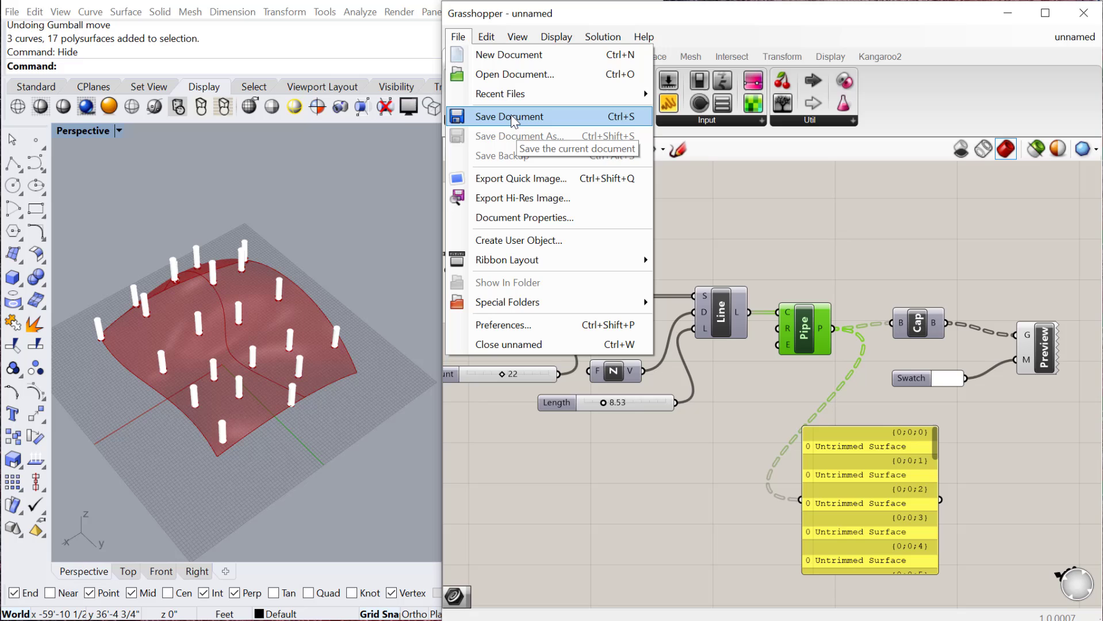
click(722, 209)
click(352, 205)
click(80, 191)
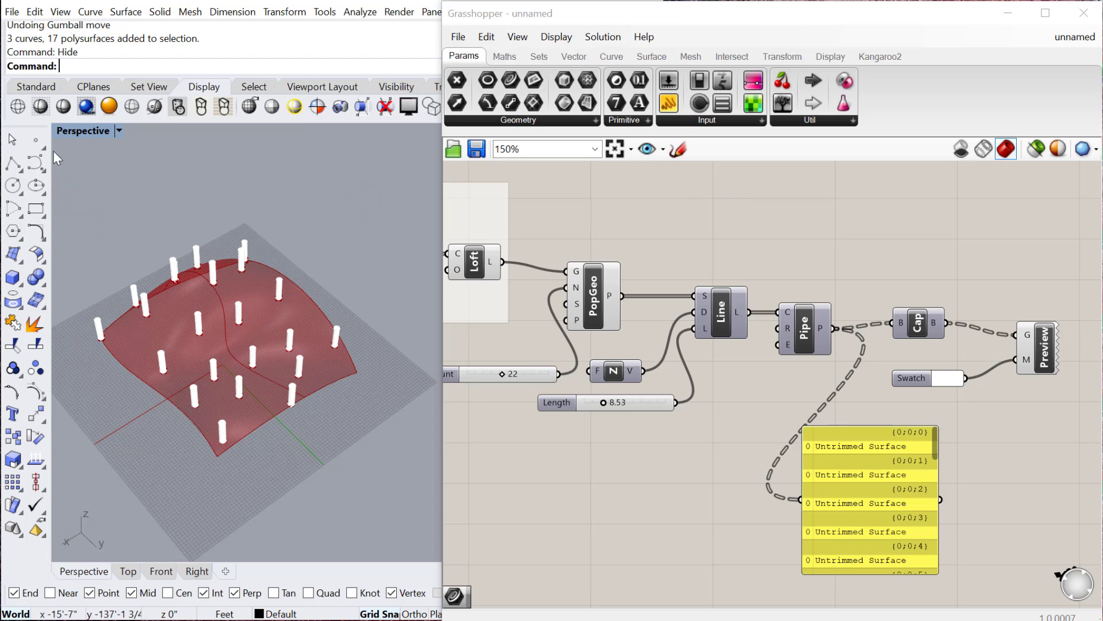
drag(91, 189, 315, 467)
click(710, 253)
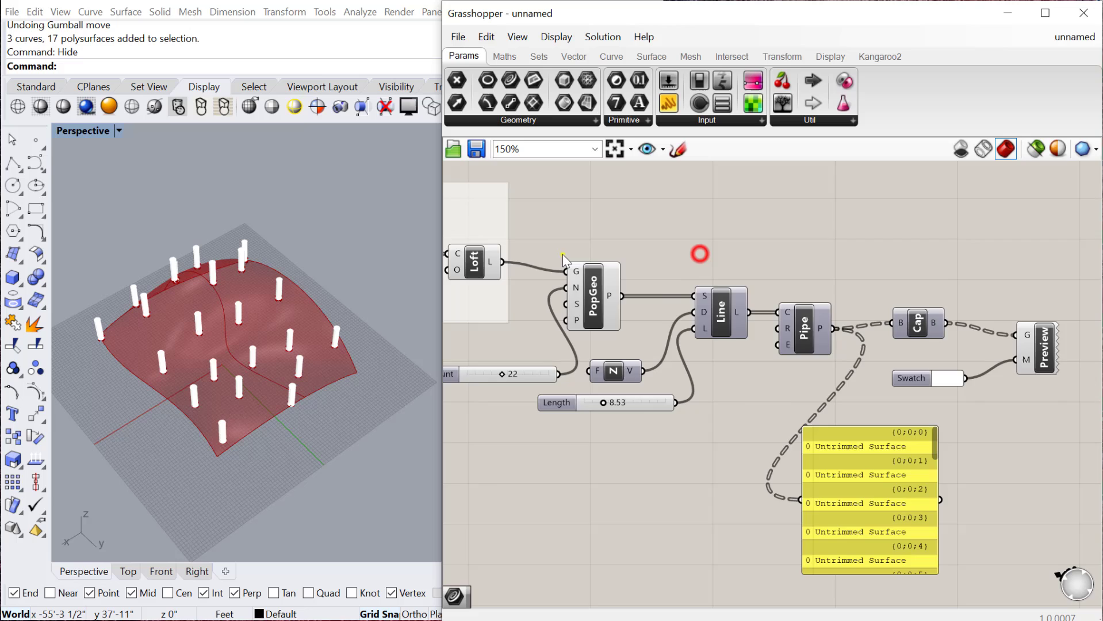
- Examine the curve parameters, Merge and Loft components in the Loft group against the surface shown in Rhino
scroll(699, 251, up, 3)
click(571, 241)
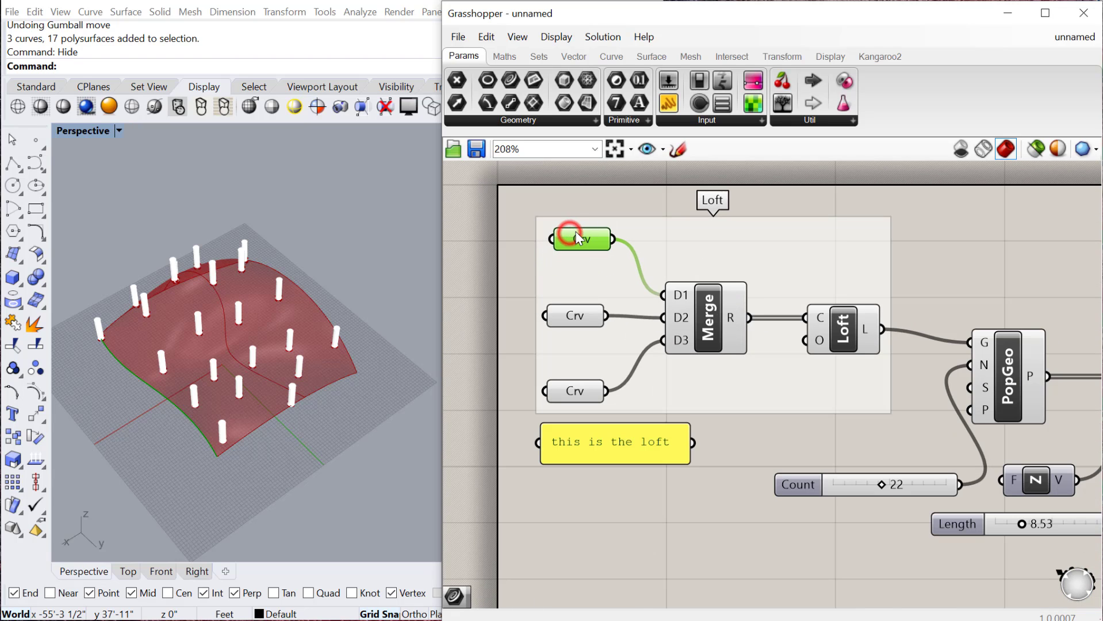
right_drag(652, 247, 607, 237)
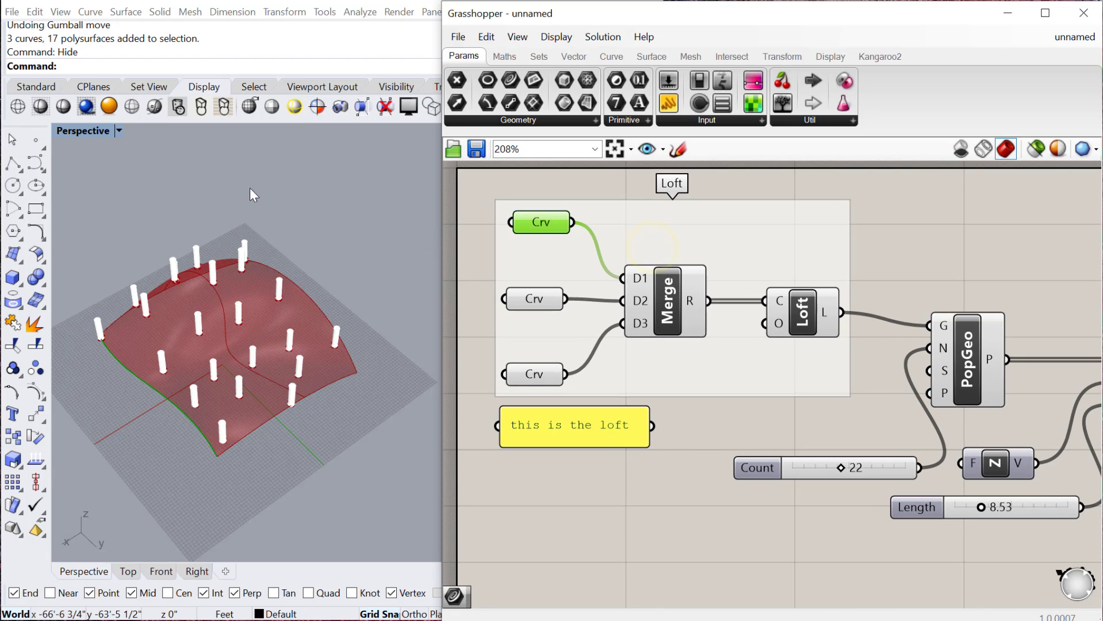
click(169, 186)
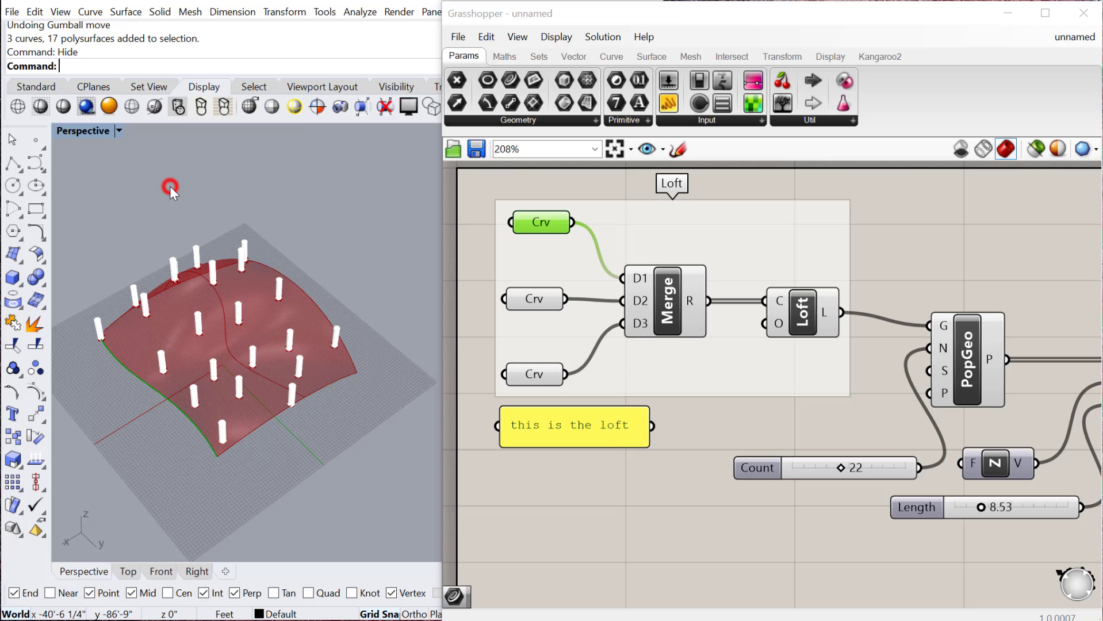
click(871, 223)
drag(849, 541, 509, 213)
click(975, 265)
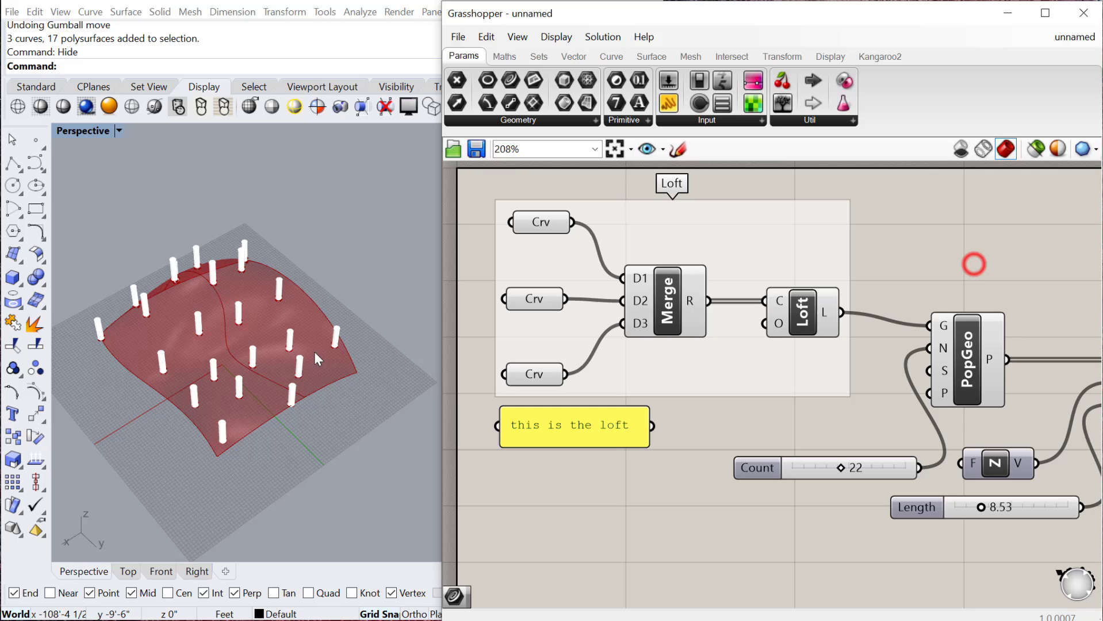
click(377, 434)
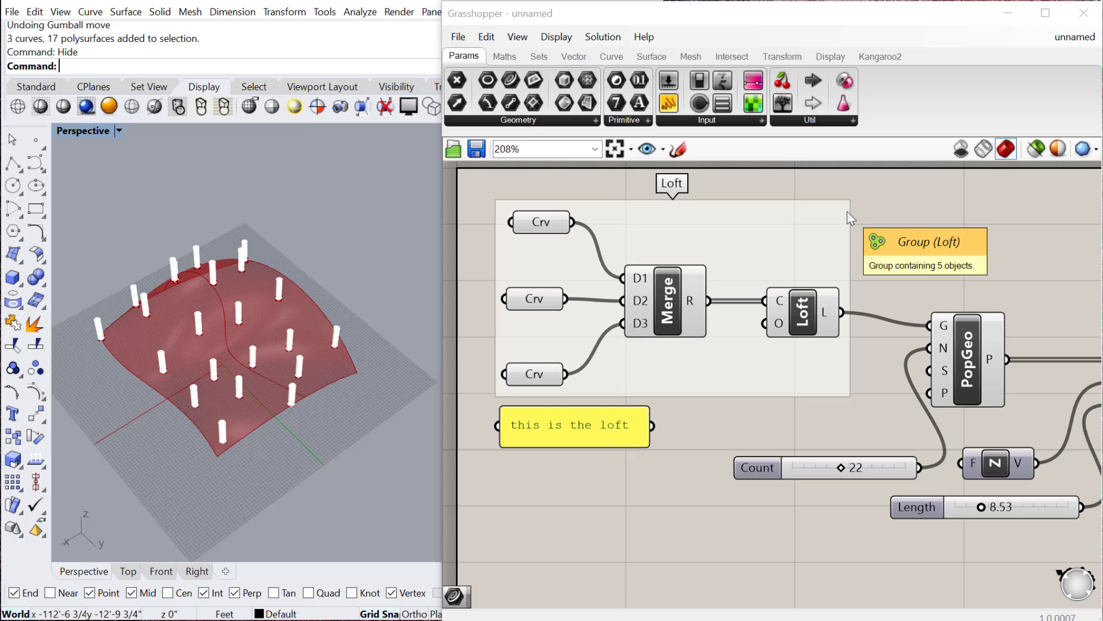
scroll(840, 282, down, 3)
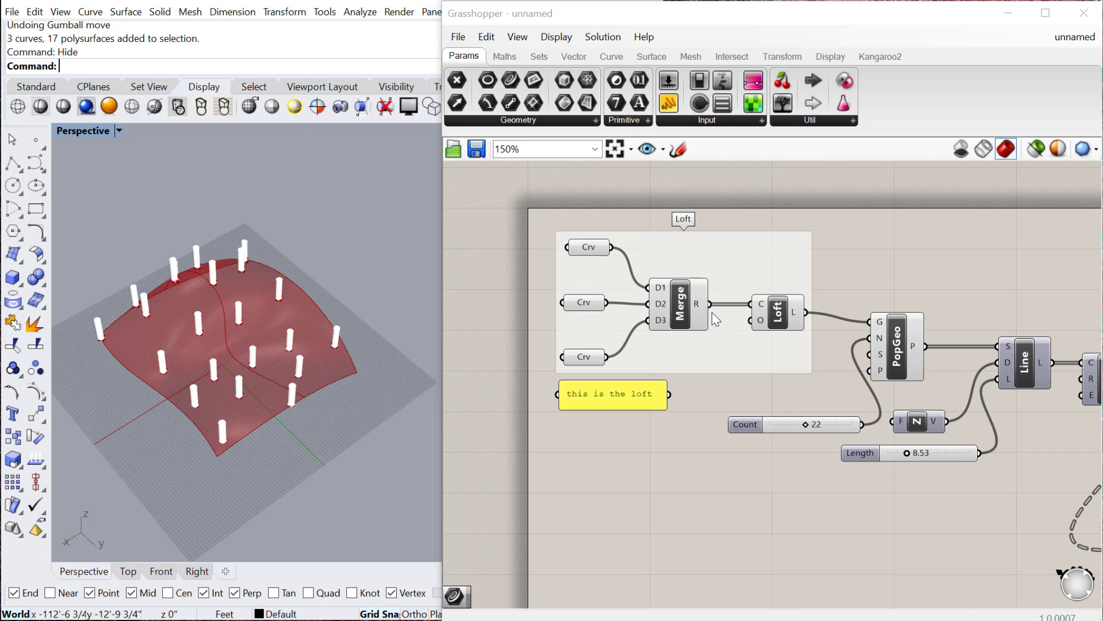
scroll(747, 276, up, 2)
right_drag(729, 276, 708, 271)
scroll(654, 299, up, 1)
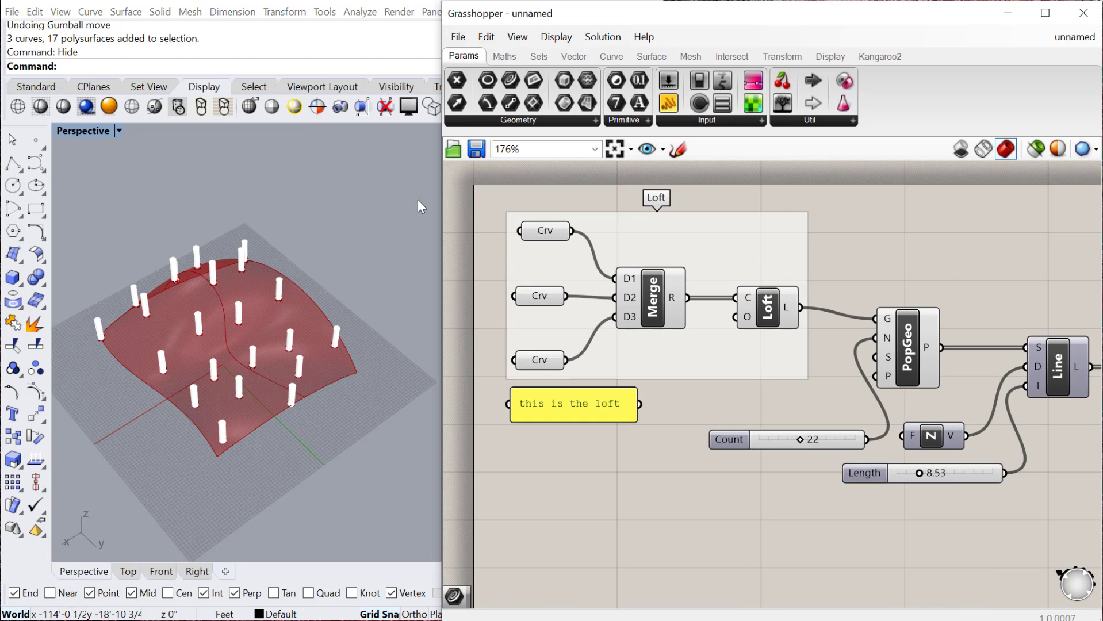